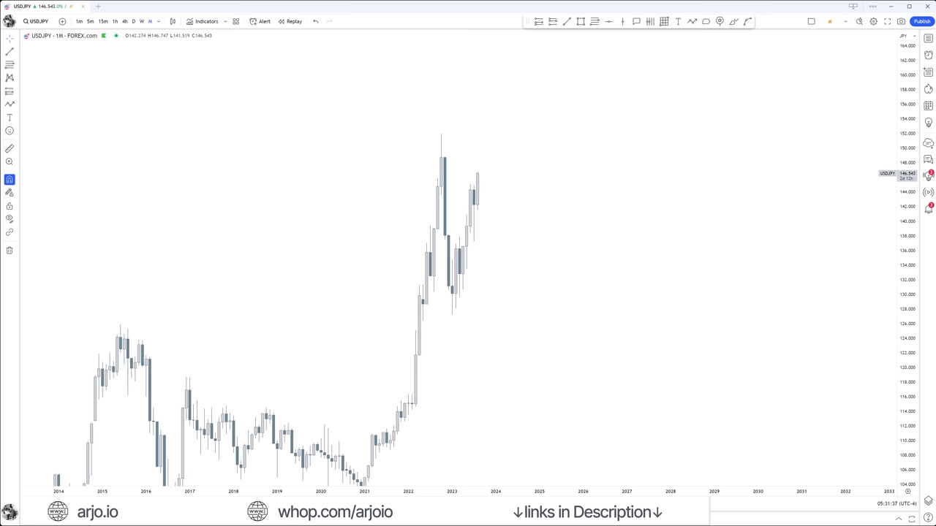
Step: Draw a rectangle over the monthly price gap from about 138.441 down to 136.563, spanning the April to July 2023 candles
scroll(787, 392, "up", 2)
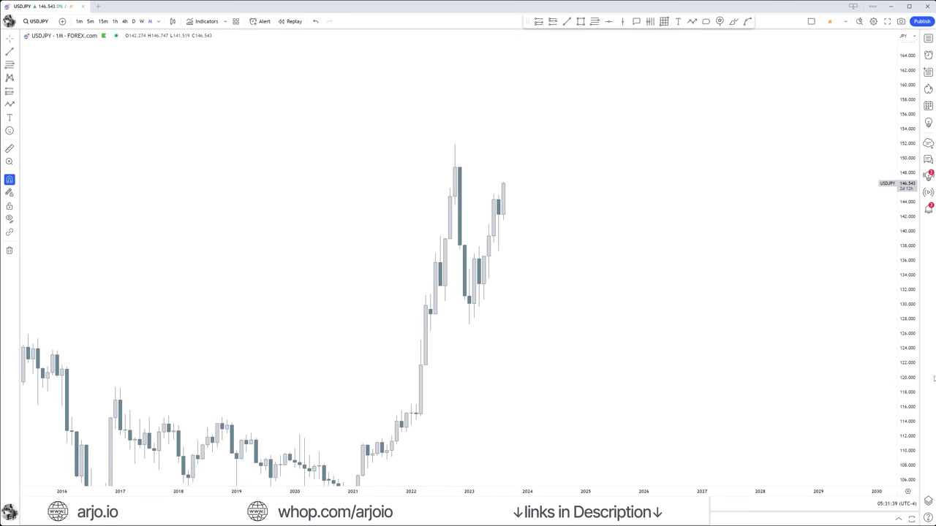
scroll(666, 295, "up", 2)
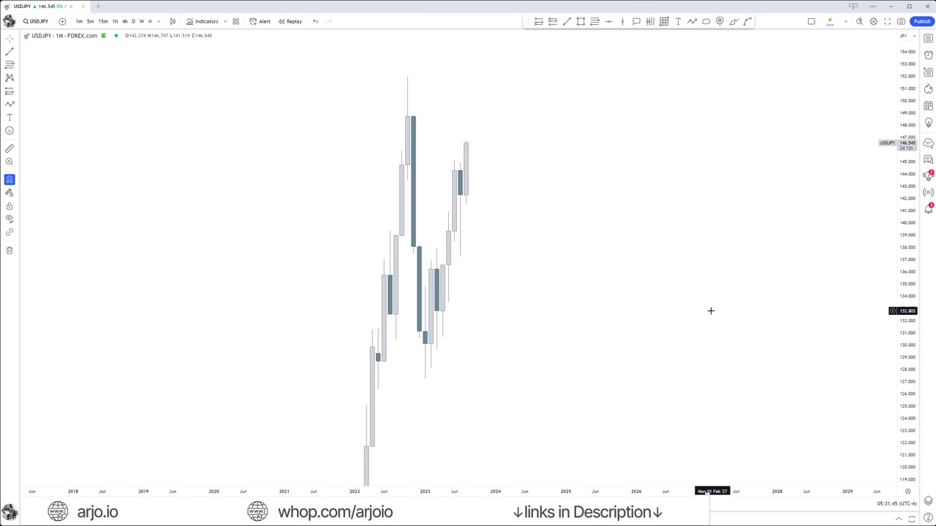
left_click(580, 22)
left_click_drag(457, 241, 441, 265)
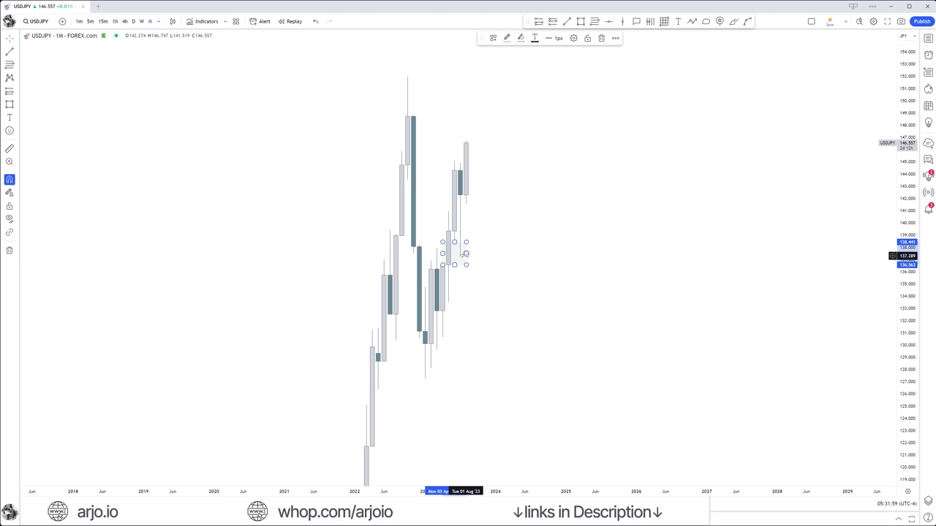
left_click(475, 261)
Step: Draw short horizontal trend lines from the March 2023 high and the June 2023 high, each ending at the July candle
scroll(560, 160, "up", 2)
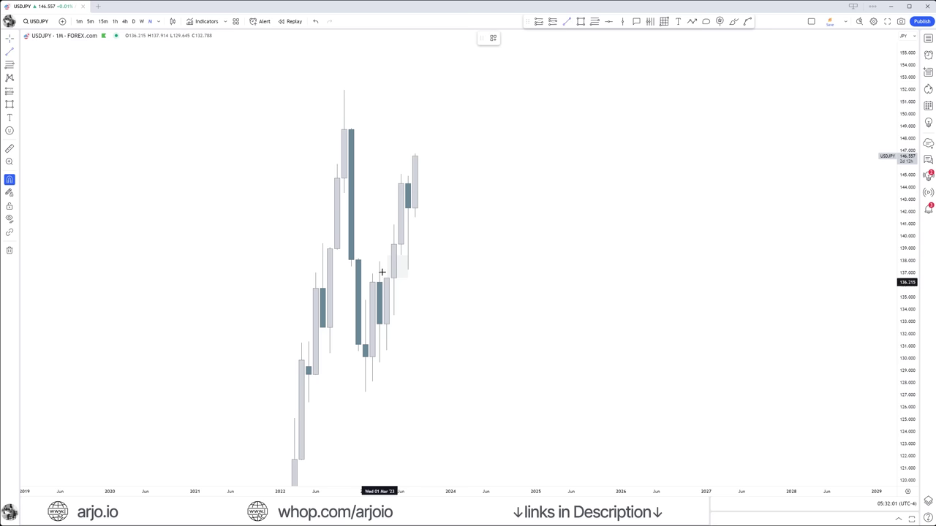
left_click_drag(445, 280, 468, 291)
left_click(431, 272)
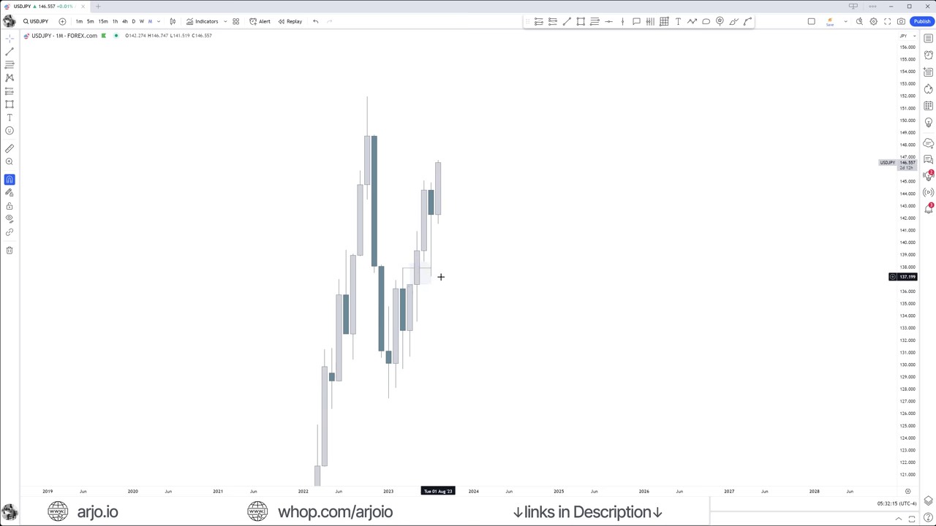
scroll(445, 273, "up", 1)
left_click_drag(445, 274, 462, 302)
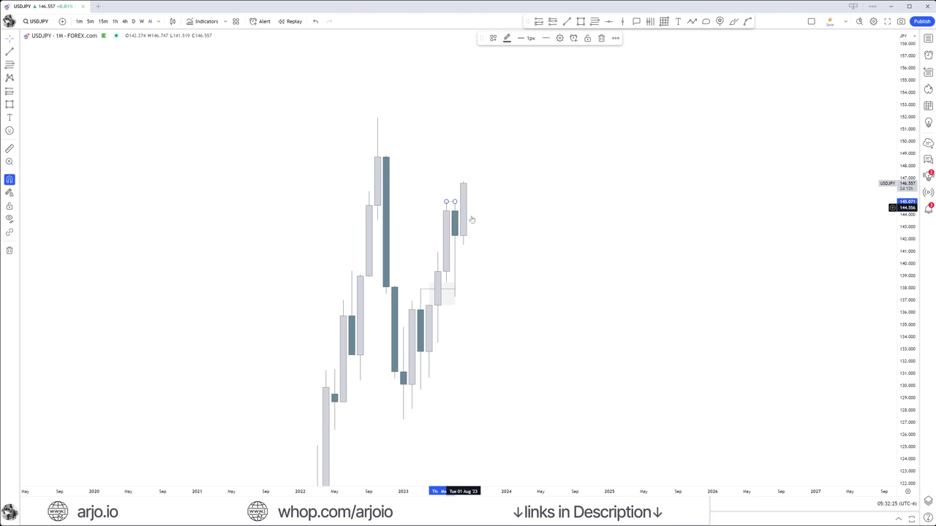
Step: Brush circles around the July 2023 low and the June high with a curve between them, and undo the sketches
left_click(733, 21)
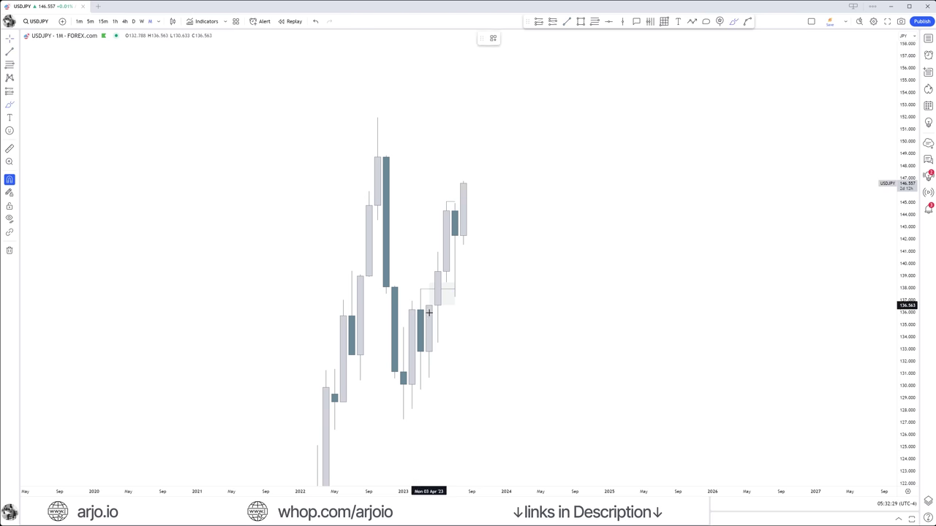
left_click(446, 302)
mouse_move(461, 295)
left_mouse_down()
mouse_move(476, 282)
mouse_move(464, 190)
mouse_move(445, 203)
mouse_move(484, 222)
left_mouse_up()
key("ctrl")
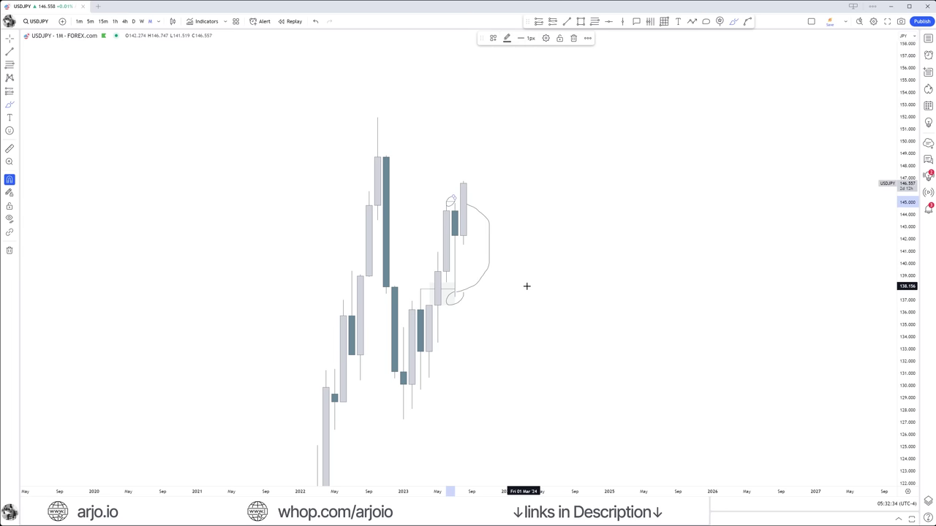
key("ctrl+z")
key("Escape")
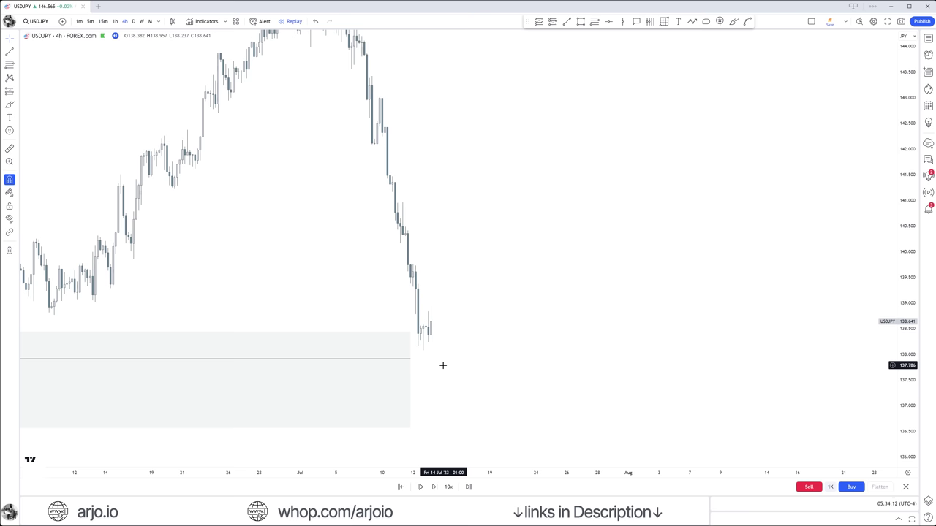
Step: Advance the 4-hour replay bar by bar through the drop into the shaded zone and the bounce, up to 17 July 2023
left_click(434, 488)
left_click(434, 488)
left_click(434, 488)
left_click(434, 487)
left_click(434, 487)
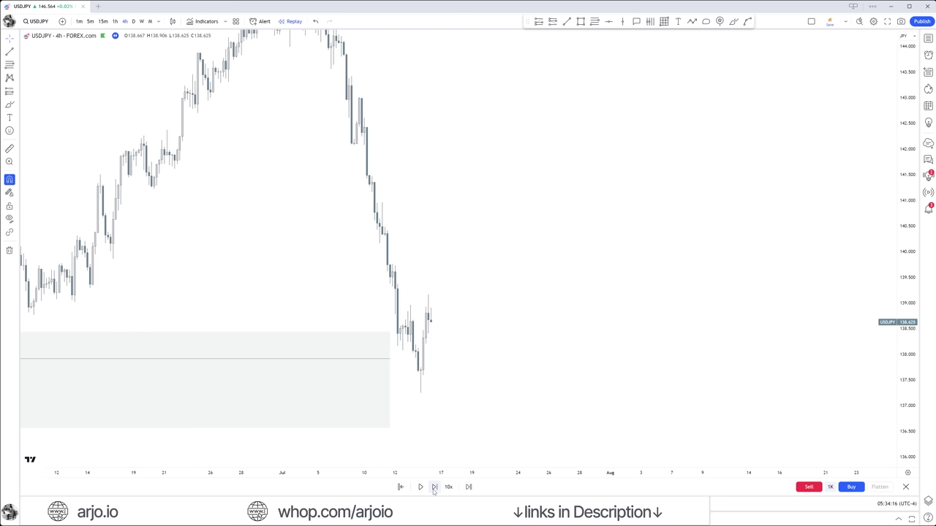
scroll(529, 373, "up", 3)
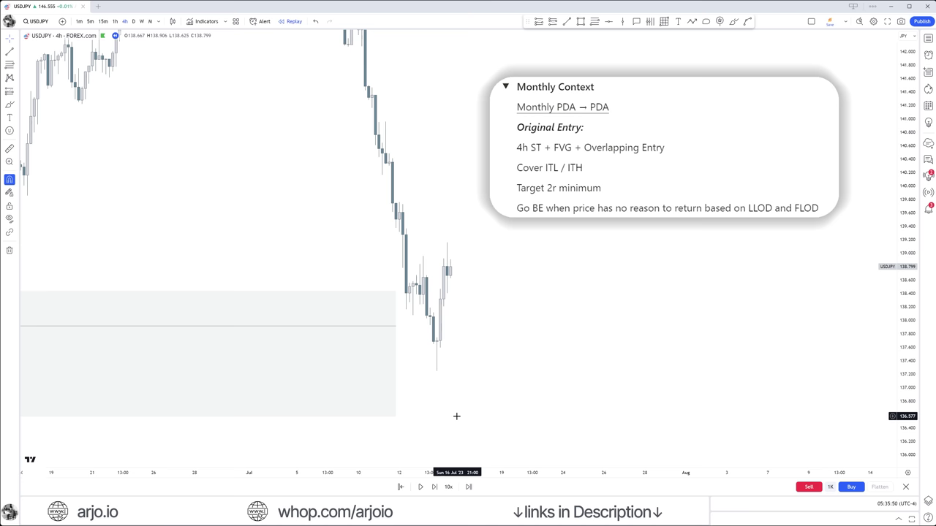
left_click(434, 487)
left_click(434, 487)
left_click(434, 487)
left_click(434, 486)
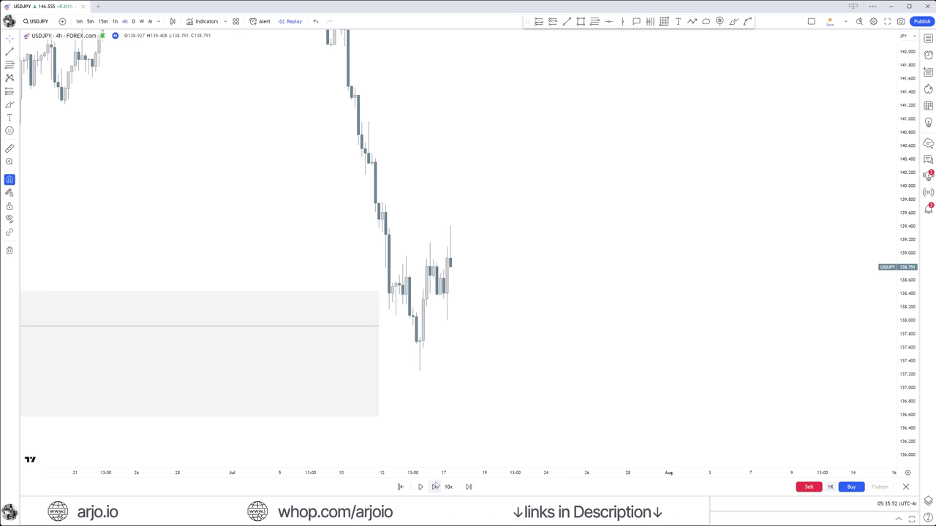
Step: Place a Long Position with its entry at 138.799 and its stop at the recent swing low, 137.244
left_click_drag(509, 337, 546, 346)
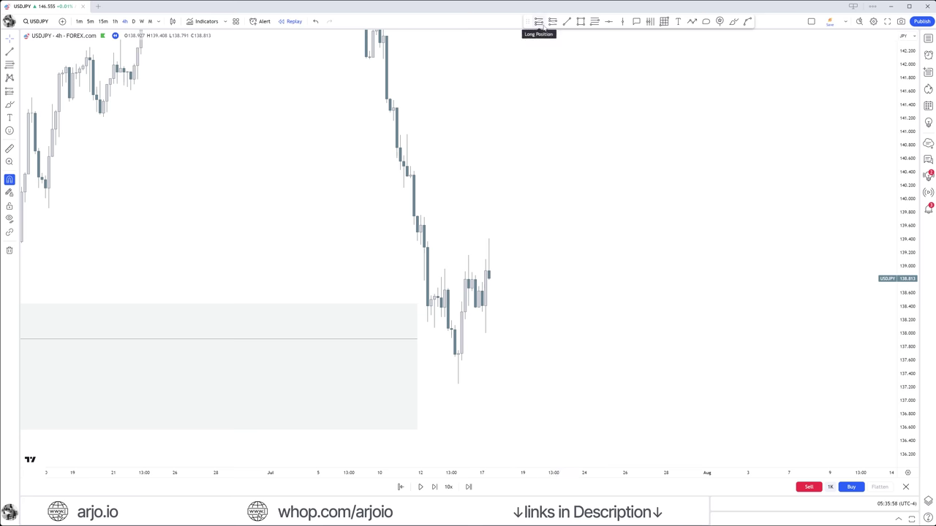
left_click(475, 280)
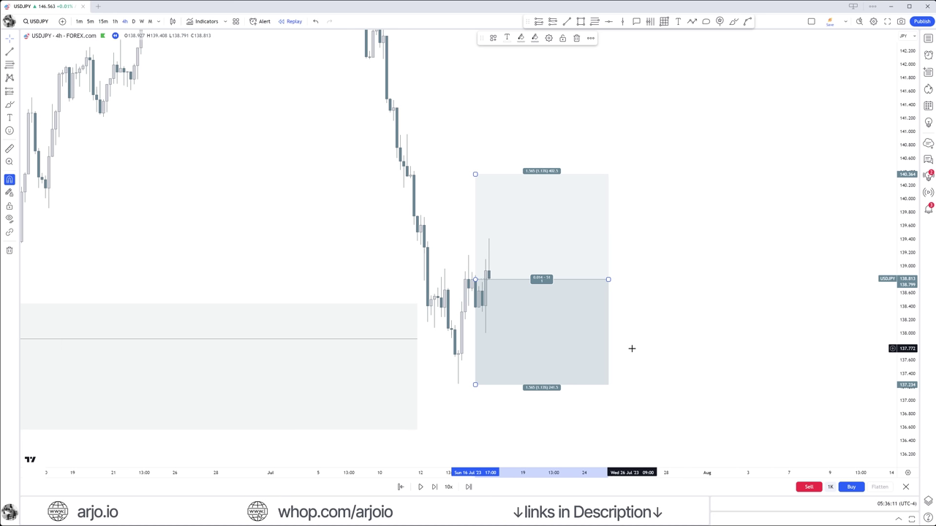
left_click_drag(475, 384, 456, 385)
left_click(457, 385)
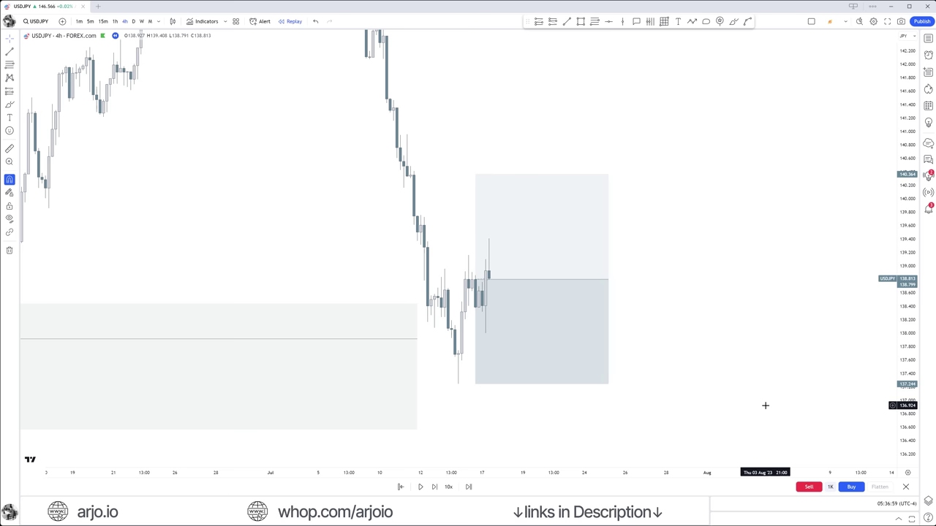
Step: Raise the long position's profit target to 141.909
scroll(760, 358, "down", 3)
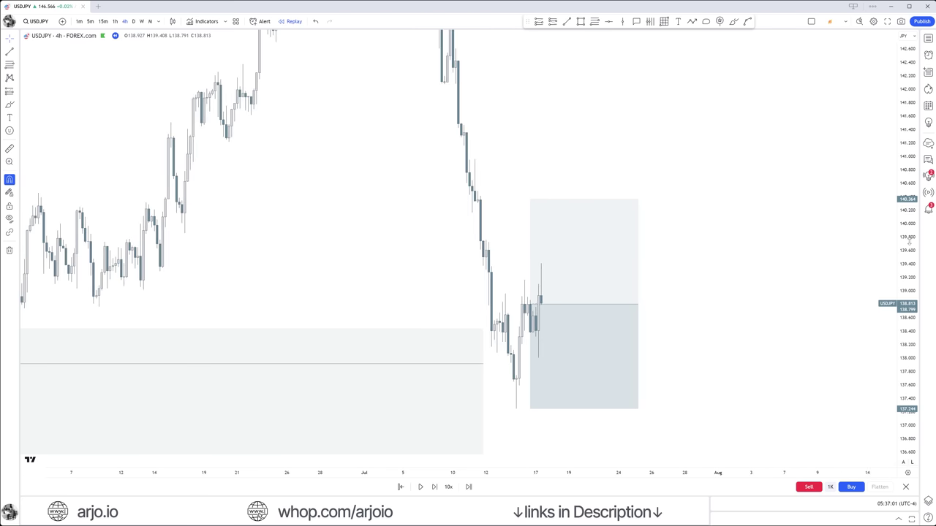
left_click_drag(461, 287, 462, 213)
left_click_drag(383, 194, 405, 211)
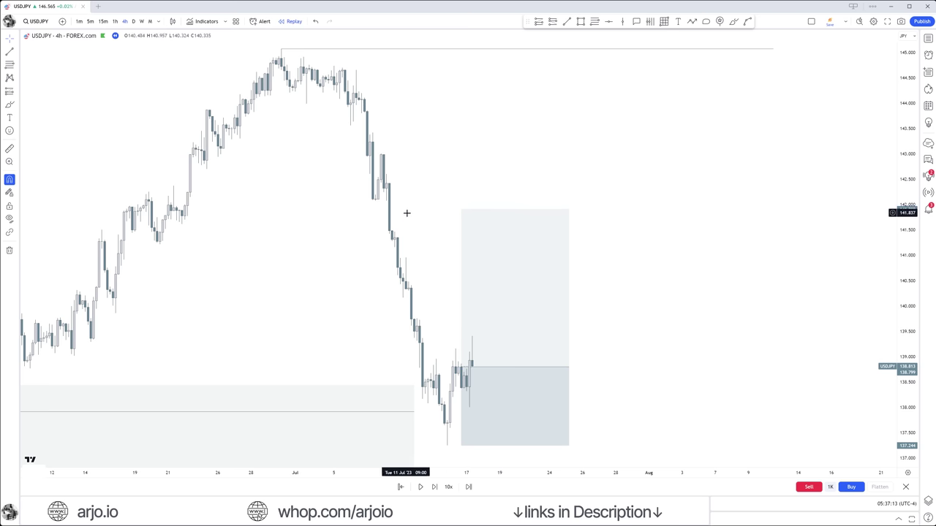
left_click(633, 315)
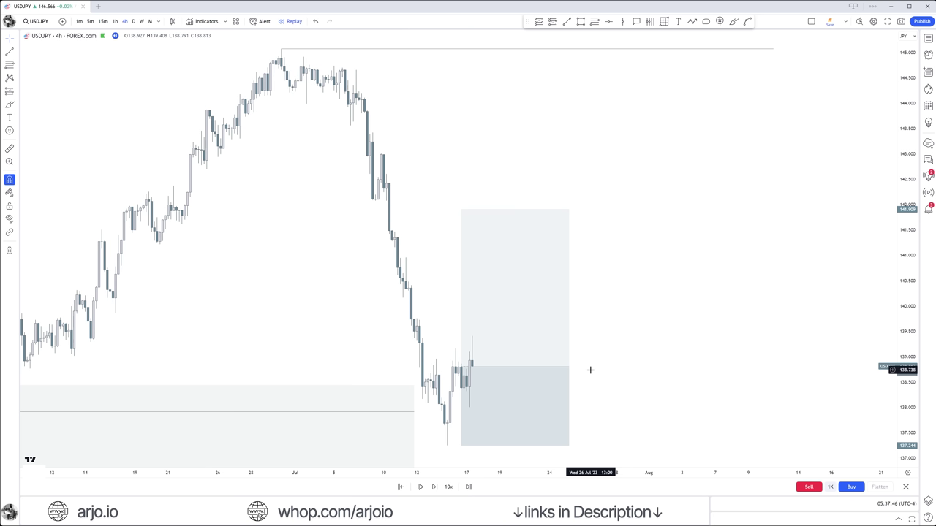
left_click_drag(461, 210, 381, 209)
left_click_drag(625, 385, 675, 304)
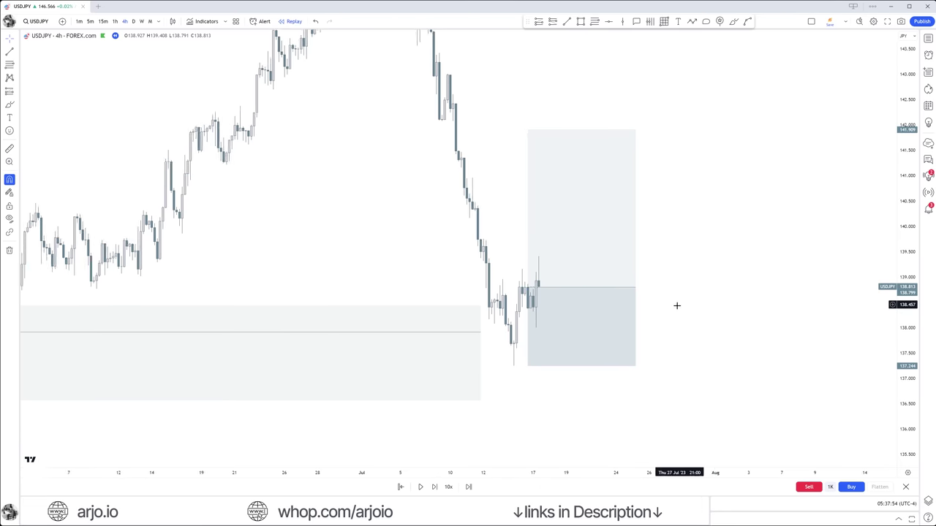
Step: Advance the 4-hour replay bar by bar until price reaches the long position's target
scroll(533, 392, "up", 2)
left_click(434, 486)
left_click(435, 487)
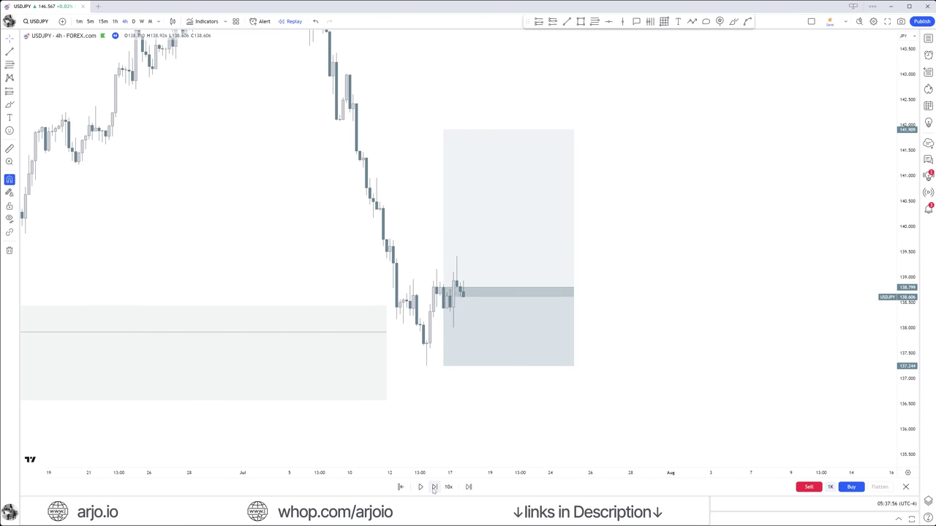
left_click(434, 486)
left_click(434, 486)
left_click(434, 487)
left_click(434, 487)
left_click(434, 487)
left_click(434, 486)
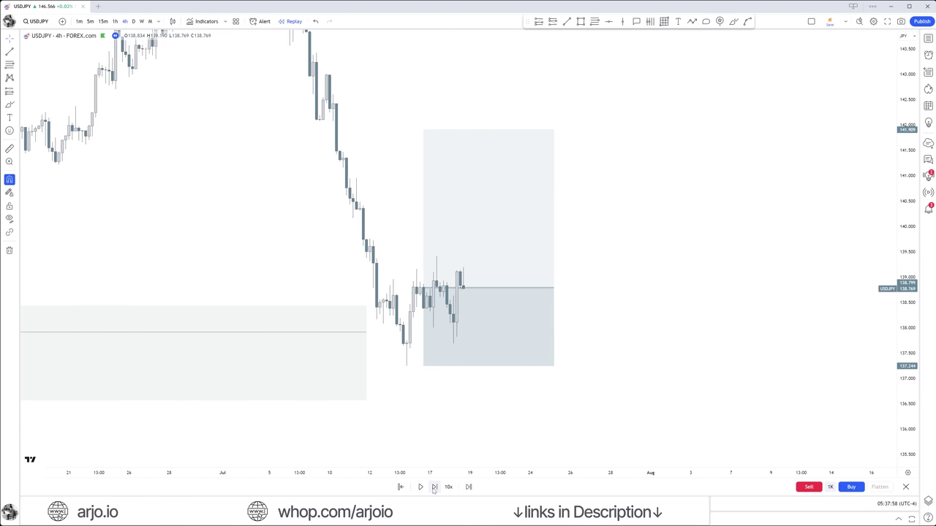
left_click(434, 487)
left_click(434, 487)
left_click(434, 486)
left_click(434, 487)
left_click(434, 487)
left_click(434, 487)
left_click(434, 487)
left_click(434, 486)
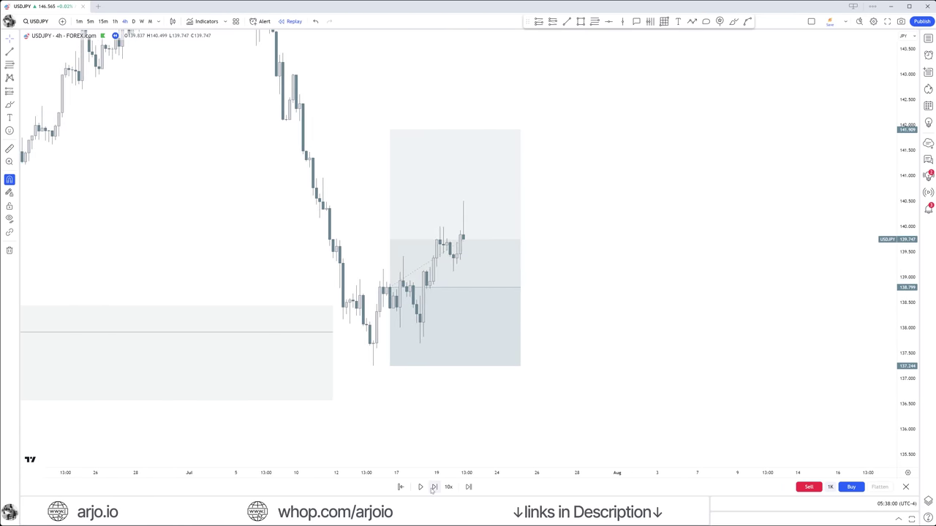
left_click(434, 487)
left_click(435, 487)
left_click(434, 487)
left_click(434, 487)
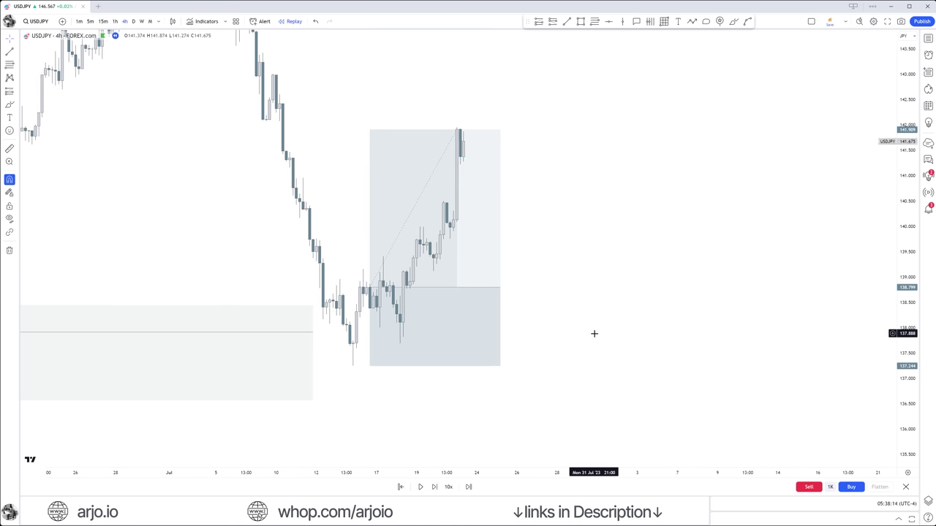
Step: Shorten the long position's width so it ends at the 18 July 2023 01:00 candle
left_click_drag(593, 334, 661, 353)
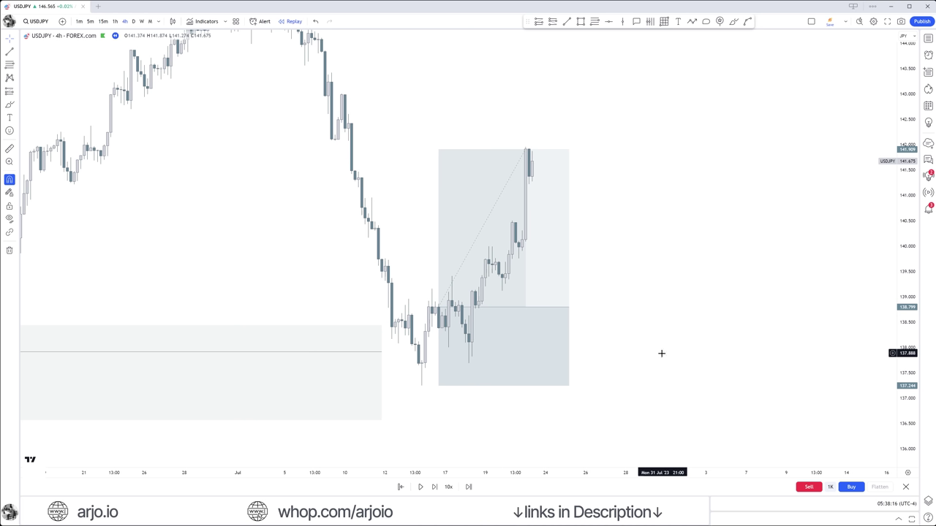
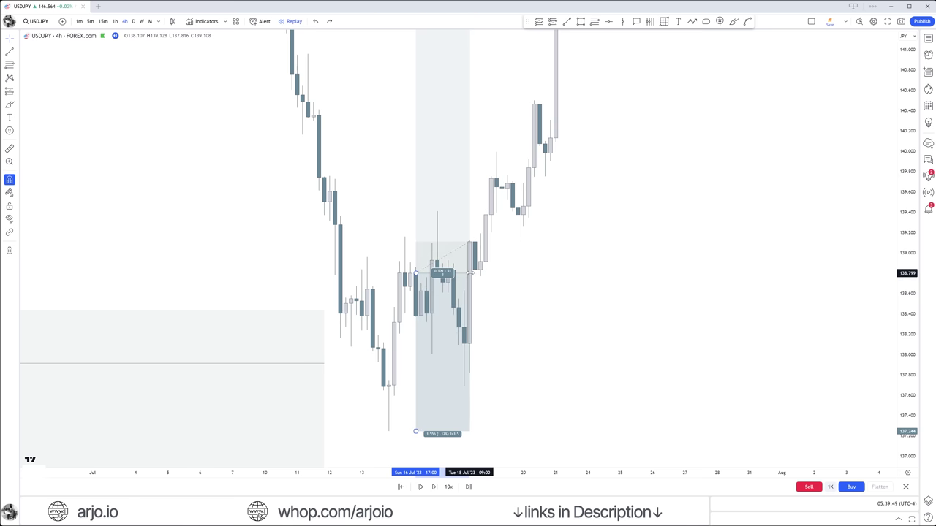
left_click_drag(468, 272, 486, 263)
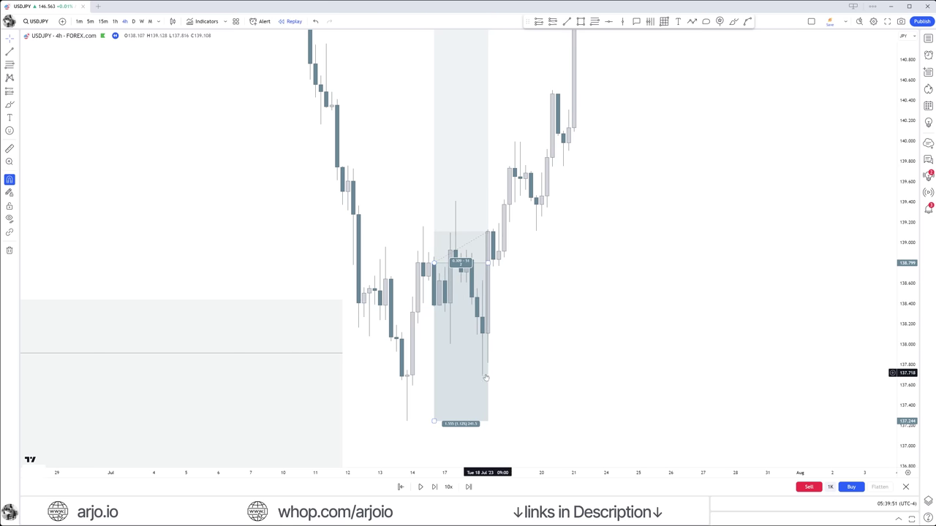
left_click(486, 263)
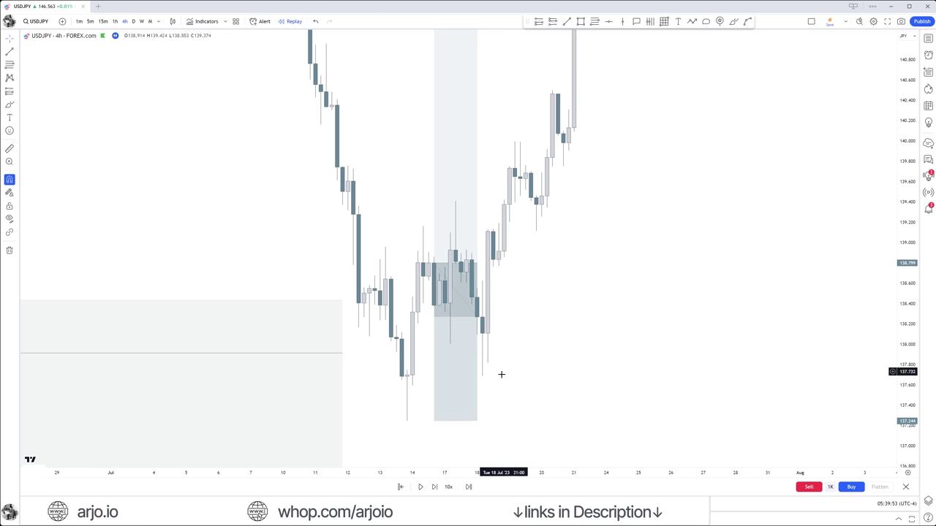
Step: Circle the 18 July swing low and the following high with the Brush, and try a curve through the next pullback
left_click(706, 24)
left_click_drag(479, 367, 489, 379)
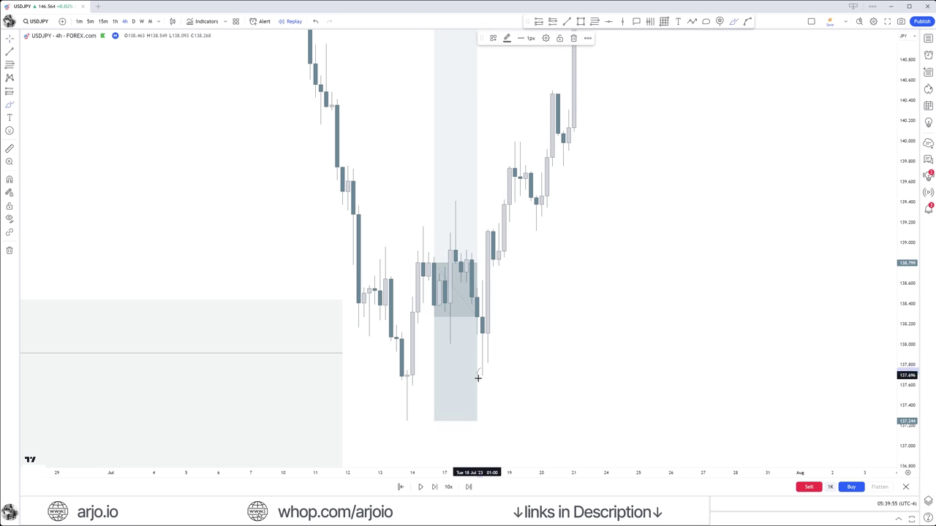
left_click_drag(497, 233, 489, 214)
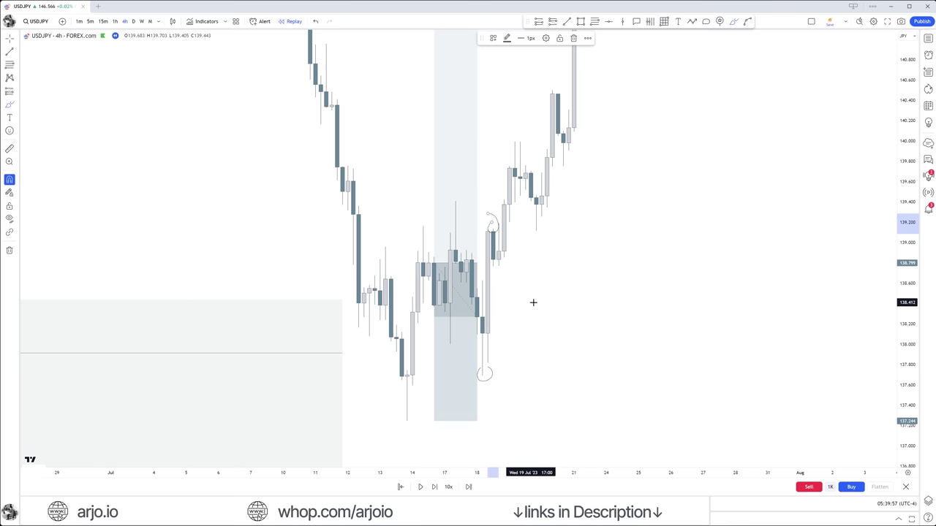
mouse_move(496, 258)
left_mouse_down()
mouse_move(500, 286)
mouse_move(509, 218)
left_mouse_up()
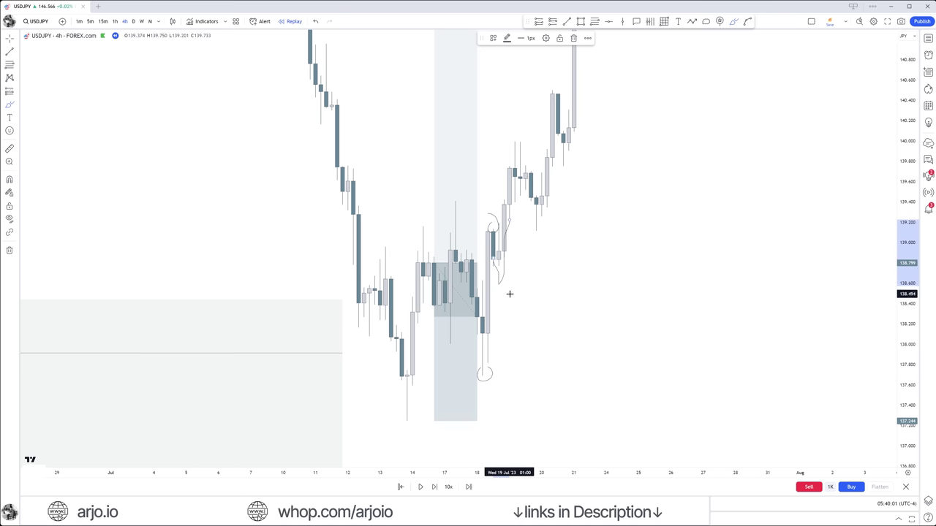
key("ctrl+z")
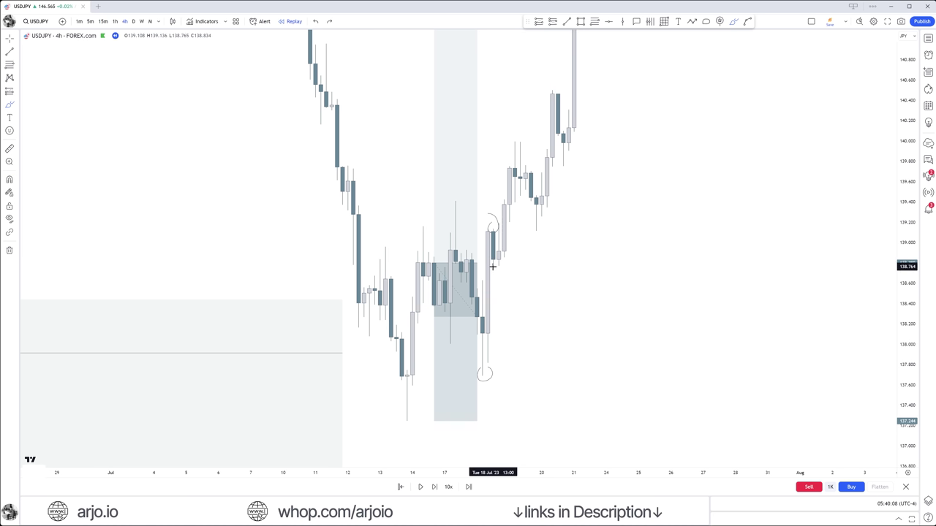
Step: Brush short level marks at the pullback low and the 18 July swing low, and undo all the brush marks
left_click_drag(495, 265, 509, 268)
left_click_drag(482, 373, 510, 373)
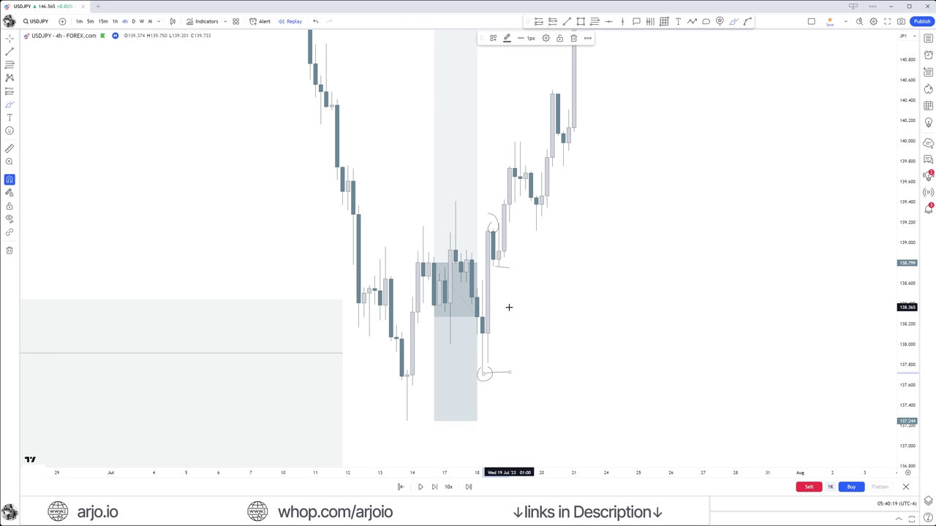
key("ctrl+z")
key("ctrl+z")
key("ctrl+z")
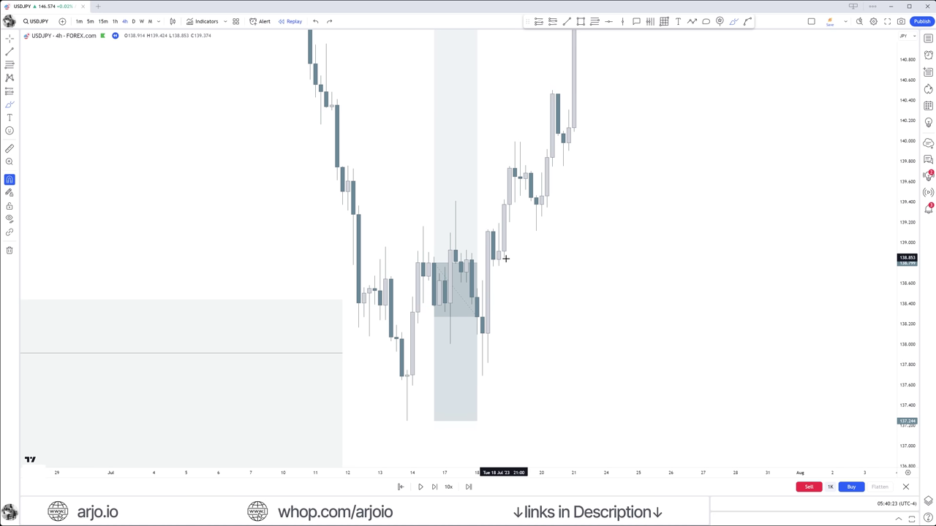
Step: Brush two level lines beneath the 19 July pullback, circle the 18 July low and 19 July high, and undo all the marks
left_click_drag(508, 221, 537, 221)
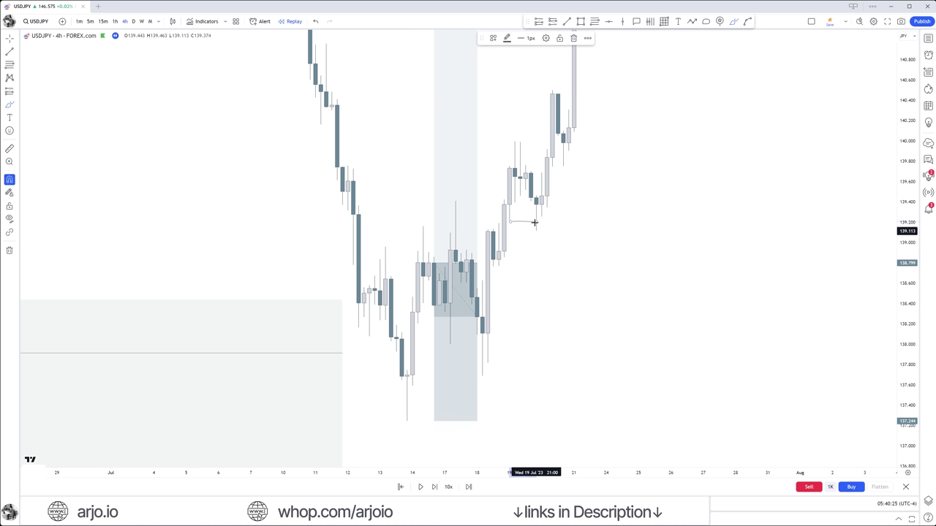
left_click(492, 232)
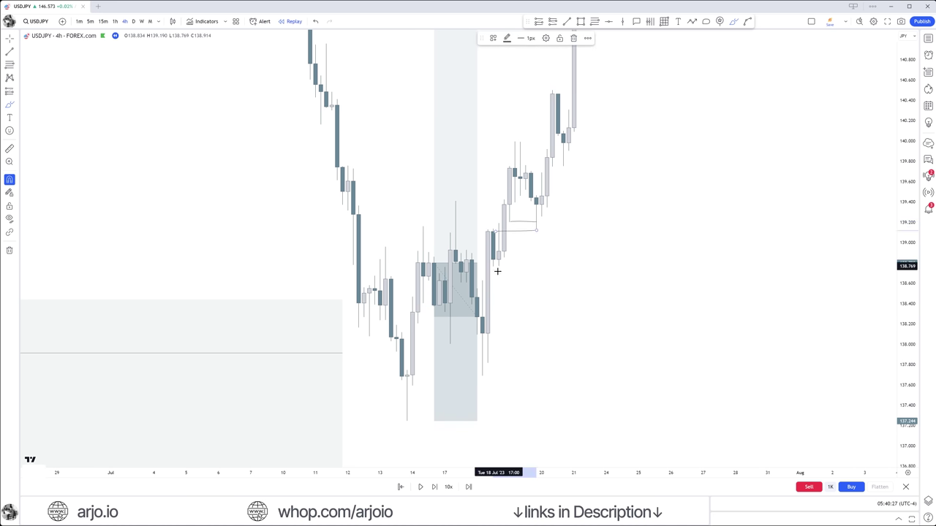
key("ctrl")
mouse_move(475, 360)
left_mouse_down()
mouse_move(476, 384)
mouse_move(490, 363)
left_mouse_up()
mouse_move(514, 130)
left_mouse_down()
mouse_move(521, 142)
mouse_move(512, 126)
left_mouse_up()
key("ctrl")
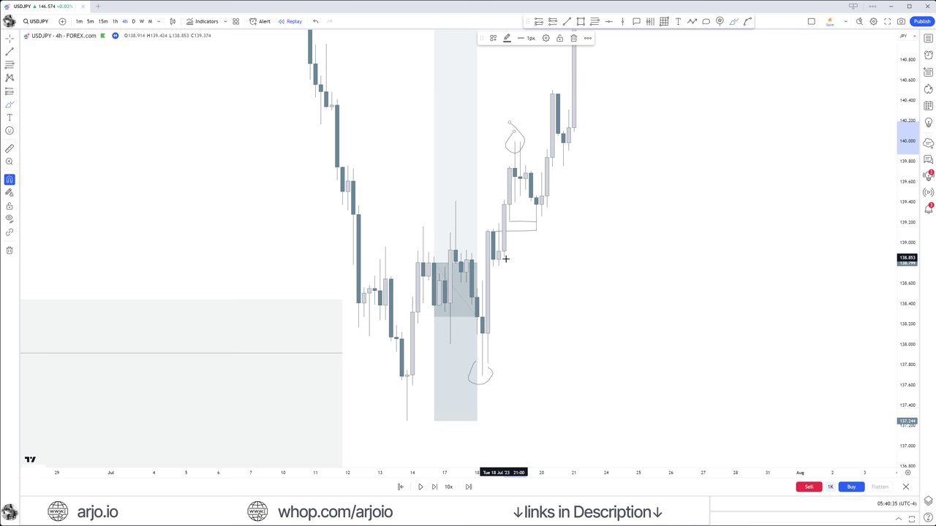
key("ctrl+z")
key("ctrl+z")
key("ctrl+z")
key("ctrl+z")
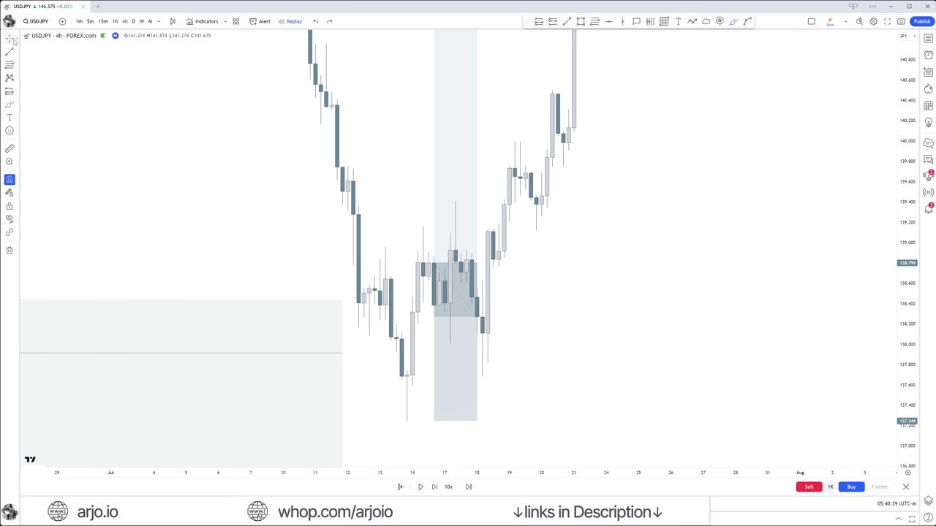
Step: Circle the 19 July 21:00 swing low and the 20 July swing high with the Brush
left_click_drag(265, 160, 147, 228)
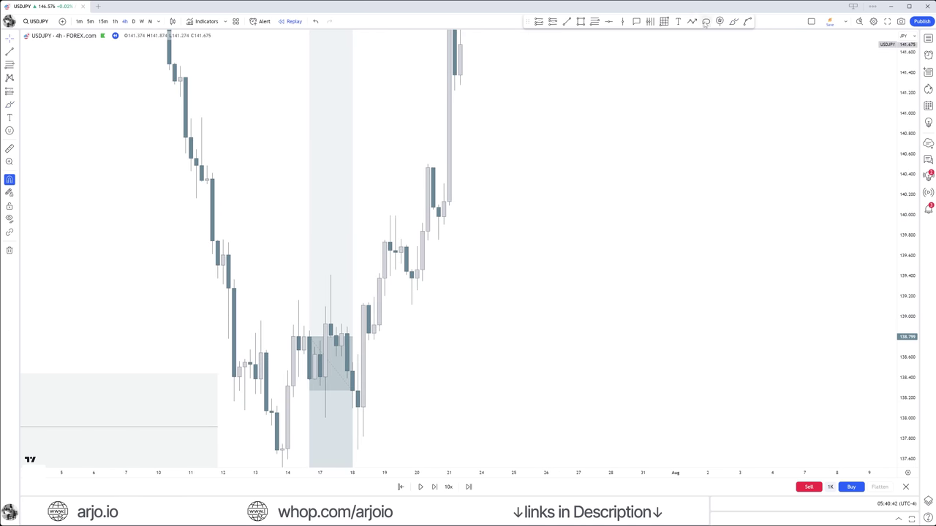
left_click(733, 21)
left_click_drag(406, 300, 411, 301)
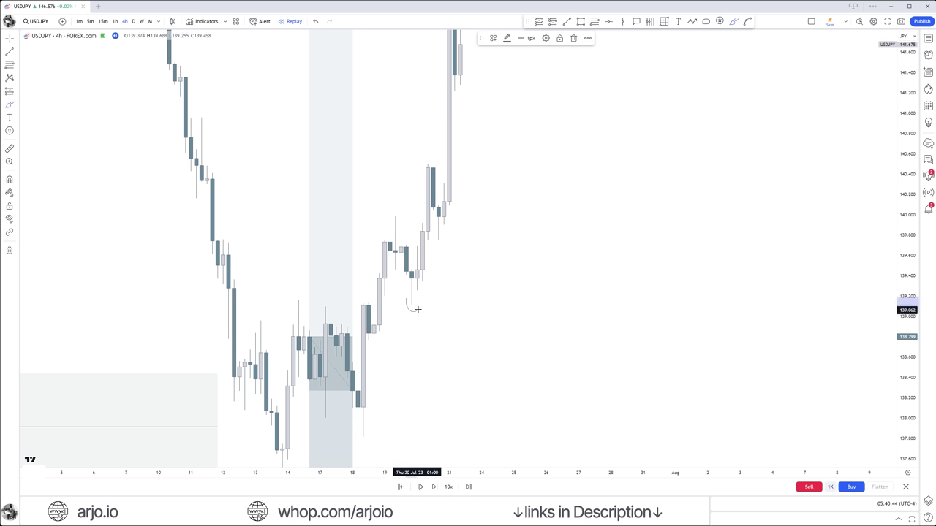
left_click_drag(426, 159, 432, 173)
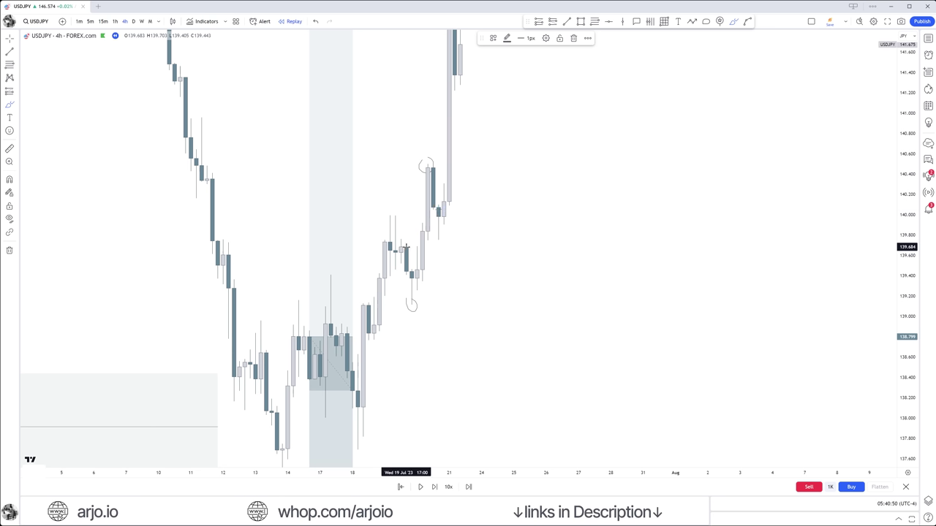
Step: Brush level lines from the 19 July high, the 17:00 candle's open and the 21:00 low, and undo all the brush marks
left_click_drag(407, 246, 438, 244)
left_click_drag(392, 216, 435, 217)
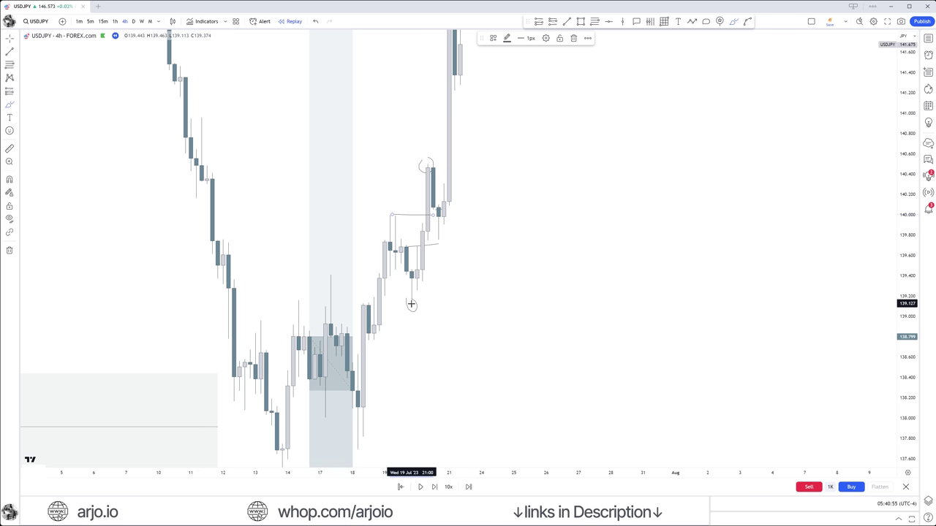
left_click_drag(412, 302, 454, 300)
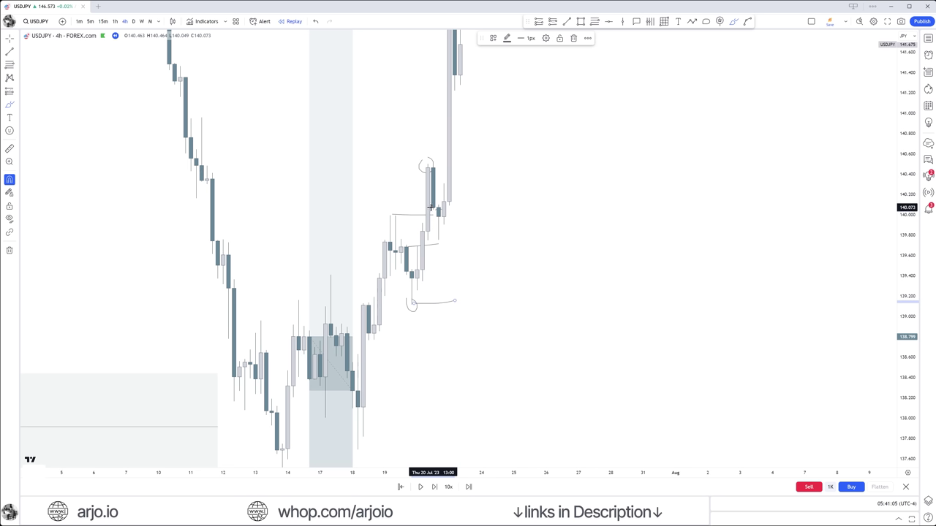
key("ctrl+z")
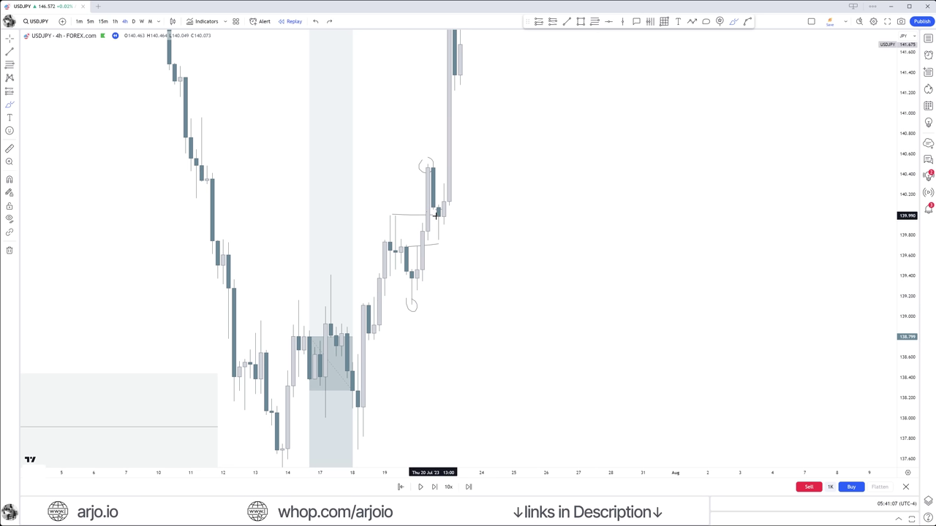
key("ctrl+z")
key("ctrl+z")
key("ctrl+z")
key("ctrl+z")
Step: Circle the gaps on the 20 July rally near 140.000, brush a line from the 19 July high to them, and undo the marks
mouse_move(432, 209)
left_mouse_down()
mouse_move(422, 224)
mouse_move(435, 209)
left_mouse_up()
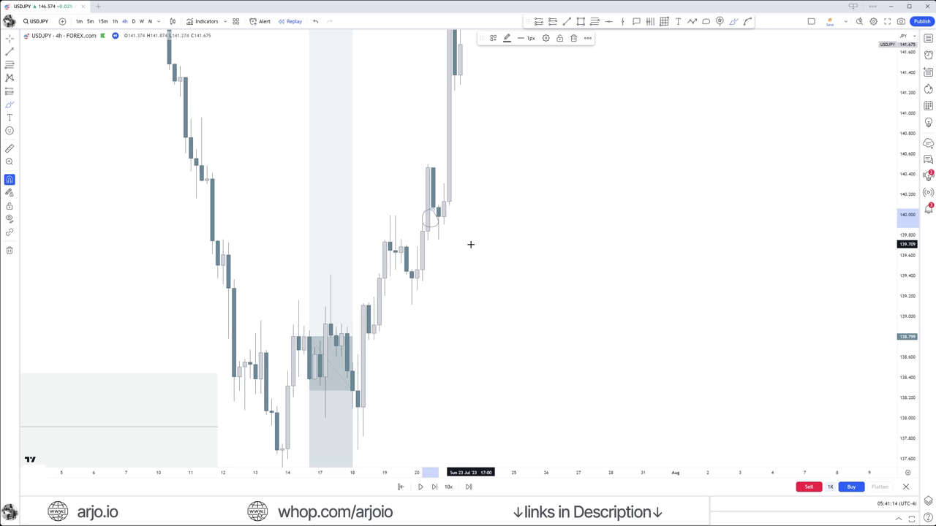
left_click_drag(422, 216, 423, 241)
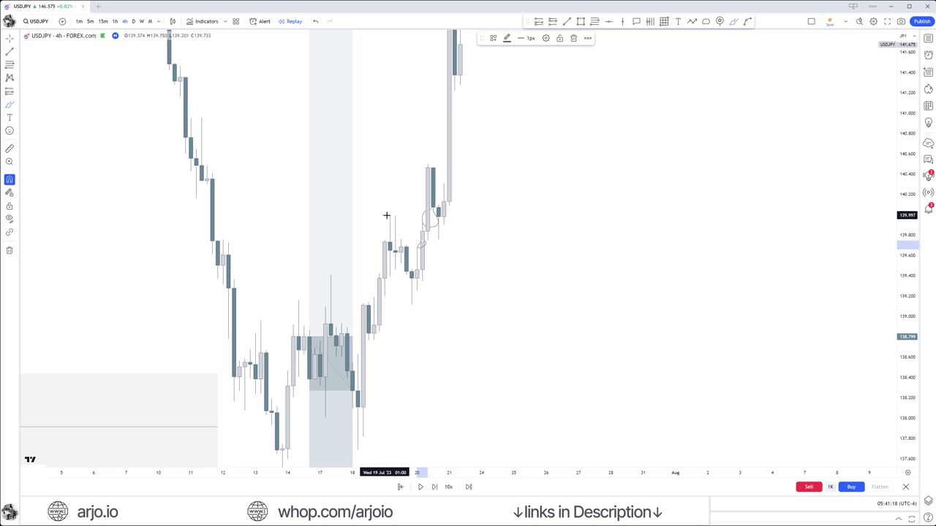
left_click_drag(389, 214, 427, 219)
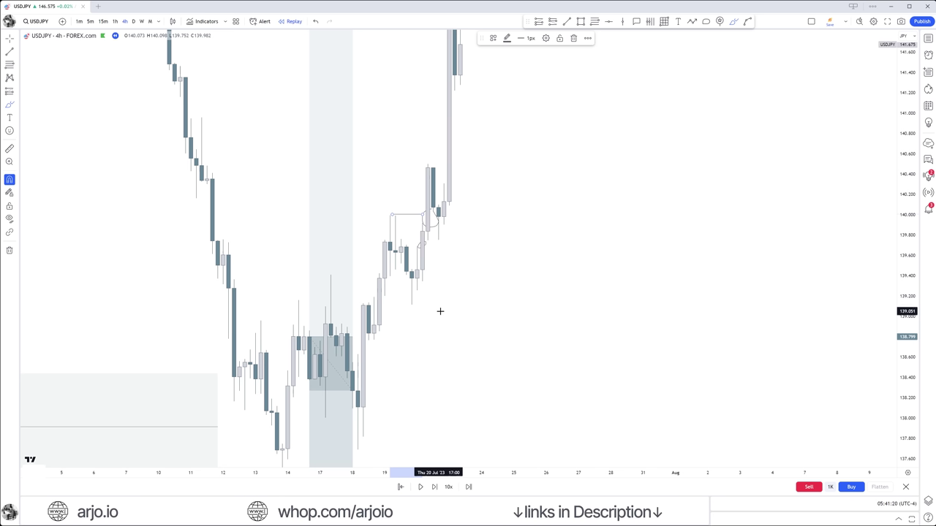
key("Escape")
key("ctrl+z")
key("ctrl+z")
key("ctrl")
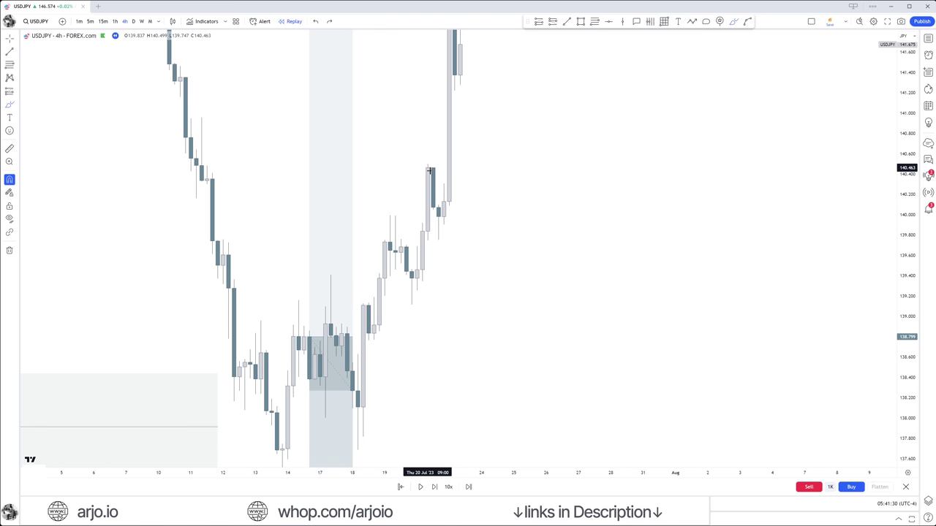
Step: Brush a projected path from the 20 July high down to the long position's entry and back up to its target, and undo it
mouse_move(431, 169)
left_mouse_down()
mouse_move(476, 326)
mouse_move(535, 141)
left_mouse_up()
key("ctrl+z")
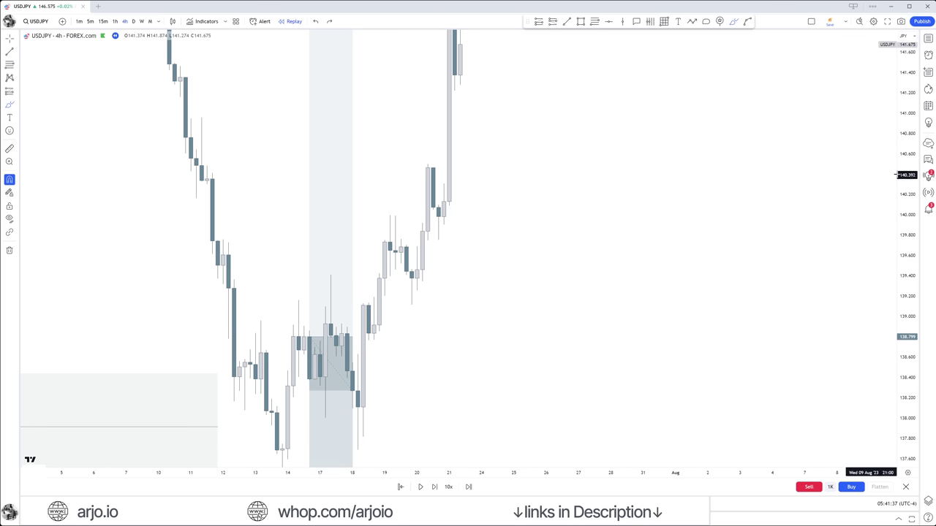
key("alt+r")
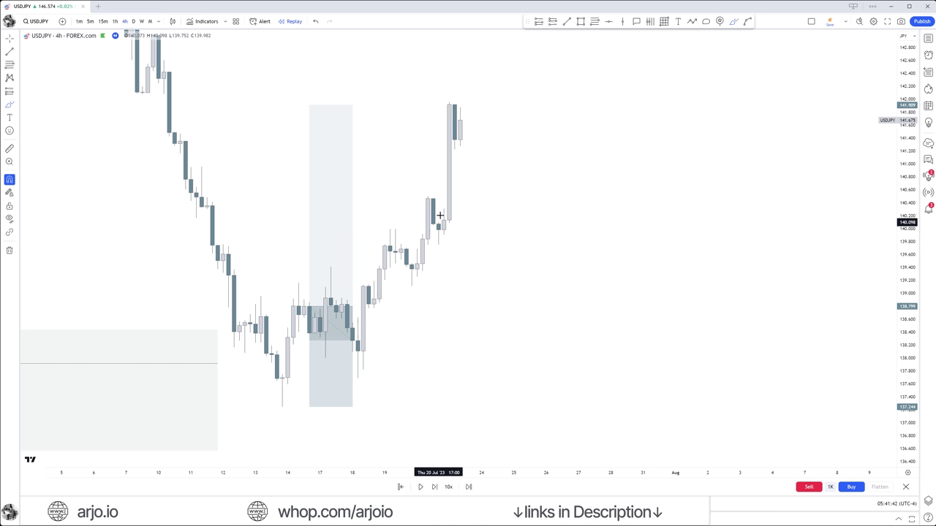
mouse_move(432, 199)
left_mouse_down()
mouse_move(463, 313)
mouse_move(494, 106)
left_mouse_up()
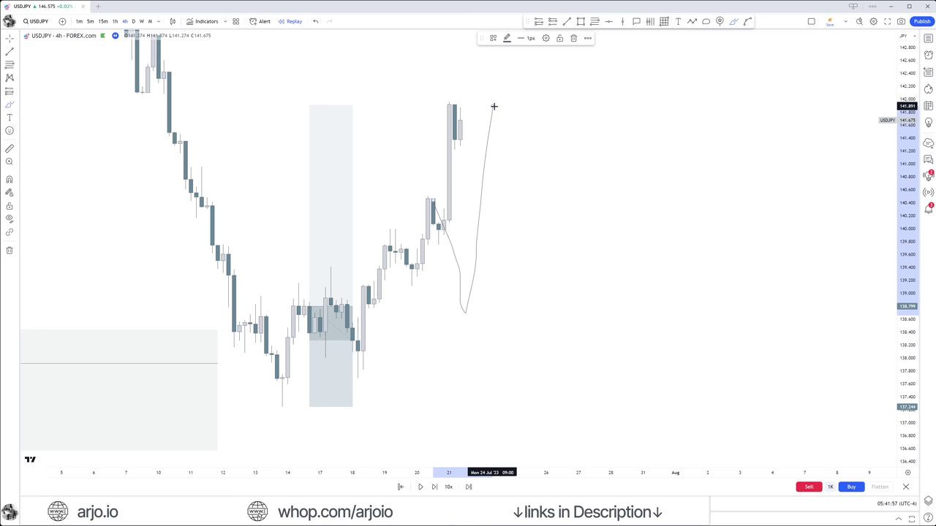
key("ctrl+z")
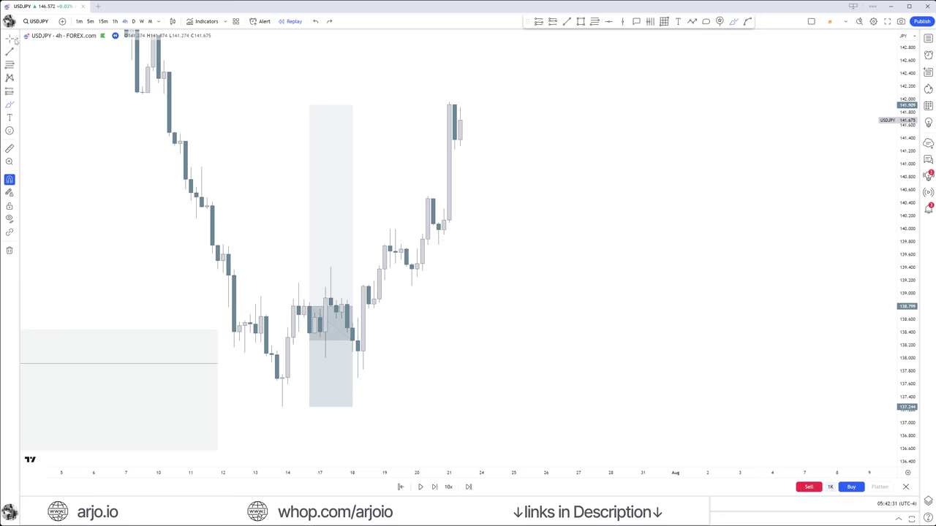
Step: Switch the chart to the daily timeframe and advance the replay bar by bar to the 2 August 2023 candle
left_click_drag(223, 59, 294, 70)
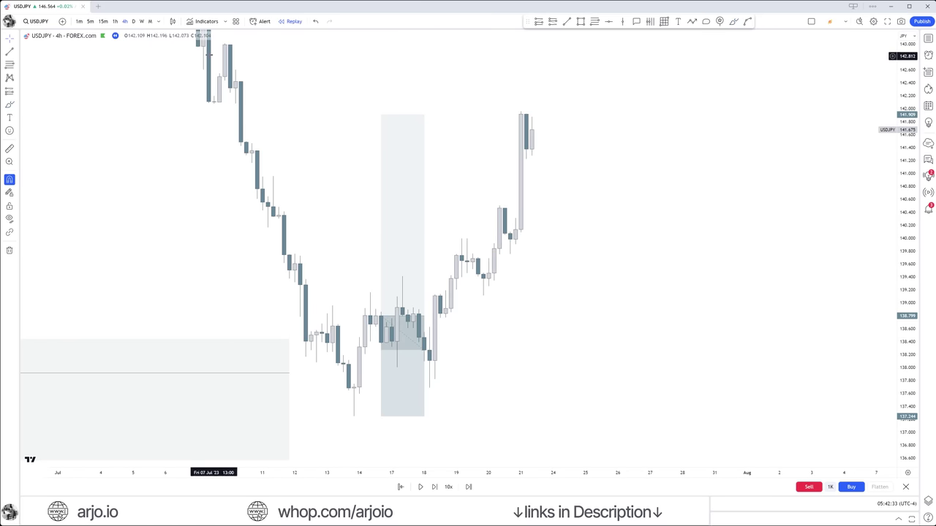
left_click(133, 22)
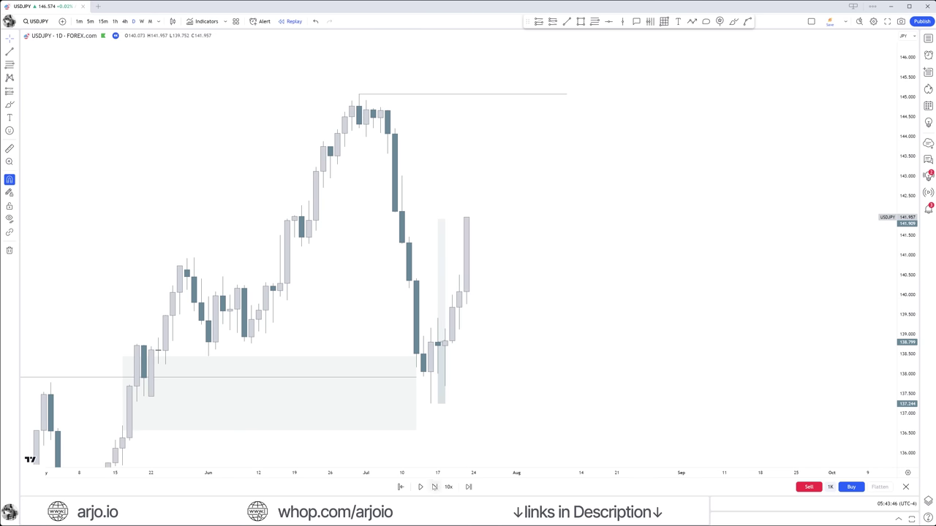
left_click(433, 487)
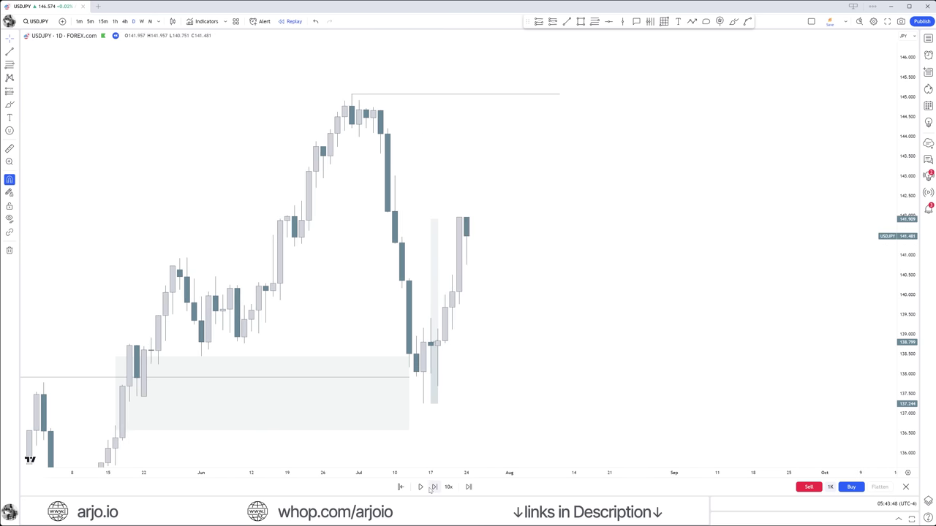
left_click(433, 487)
left_click(432, 487)
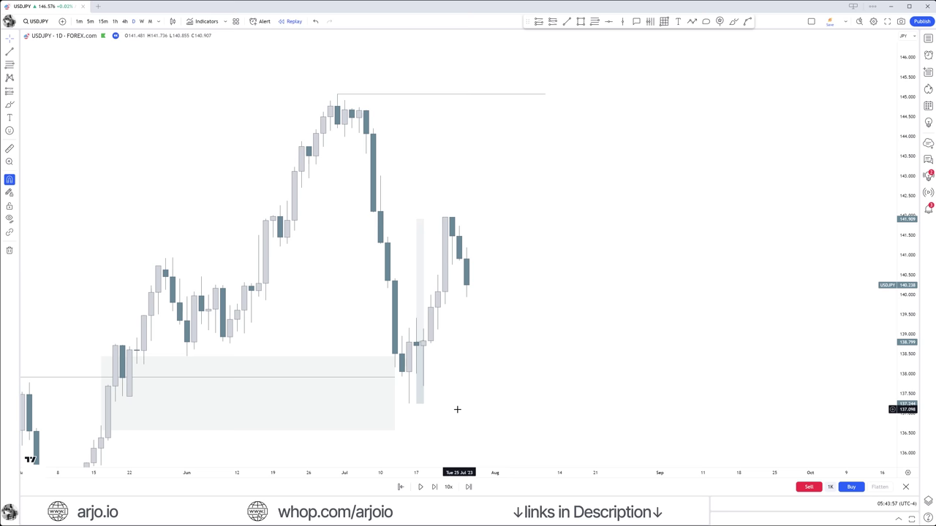
left_click(435, 487)
left_click(434, 487)
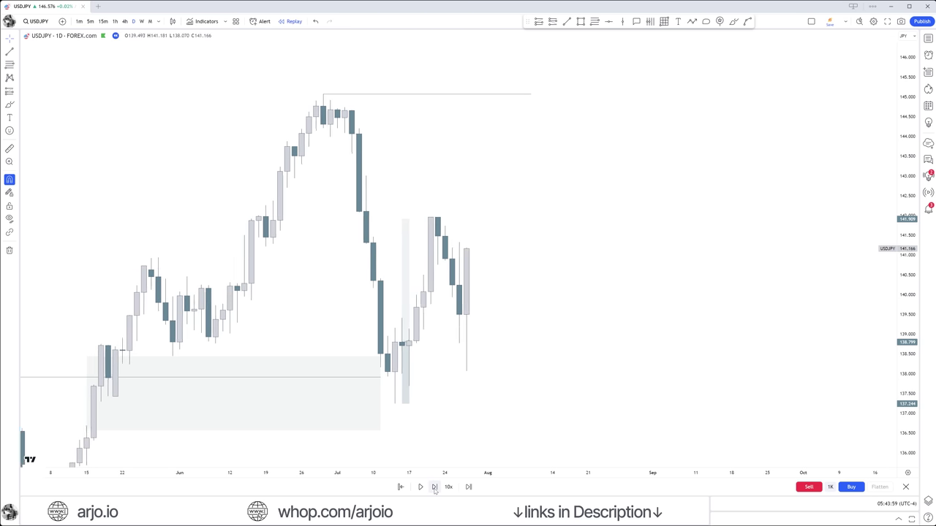
left_click(434, 486)
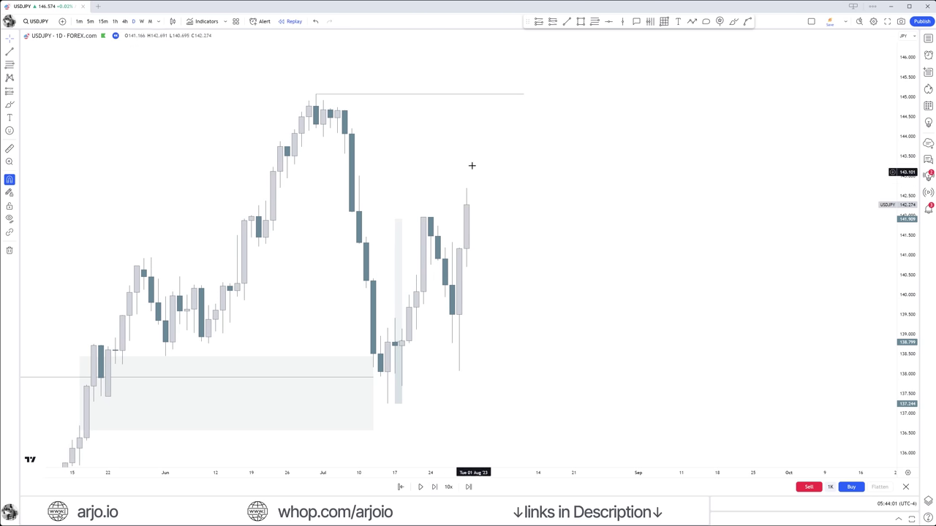
left_click(433, 488)
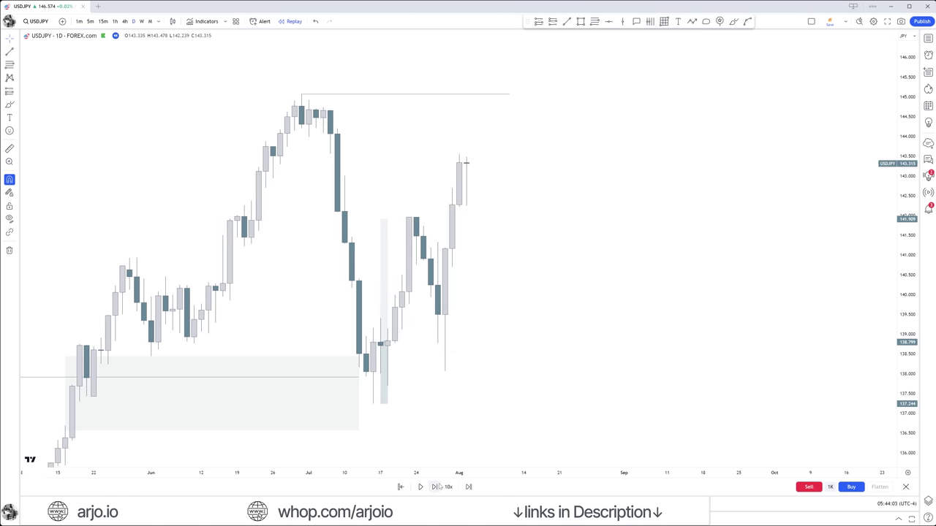
Step: Draw short horizontal trend lines from the 24 July high at 141.957, the 1 August candle at 142.211 and the 28 July low
left_click_drag(545, 336, 574, 352)
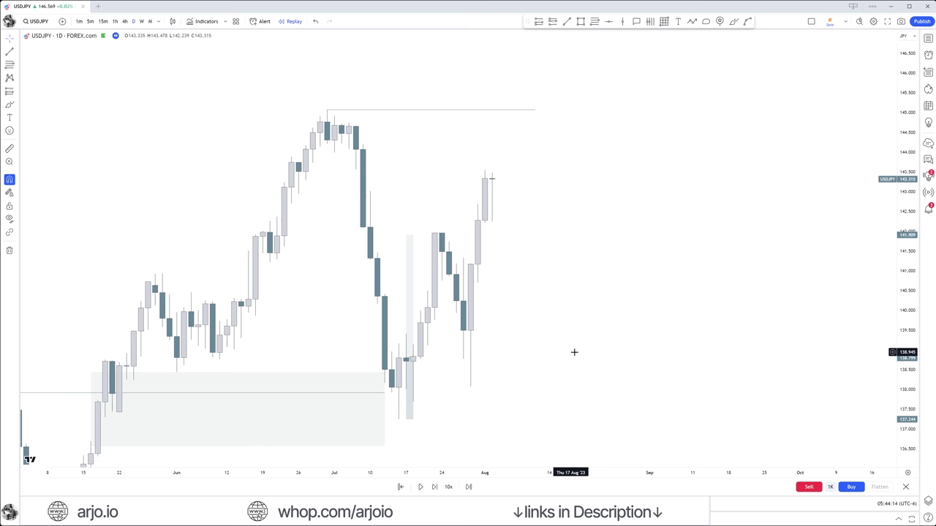
left_click(441, 233)
left_click(508, 243)
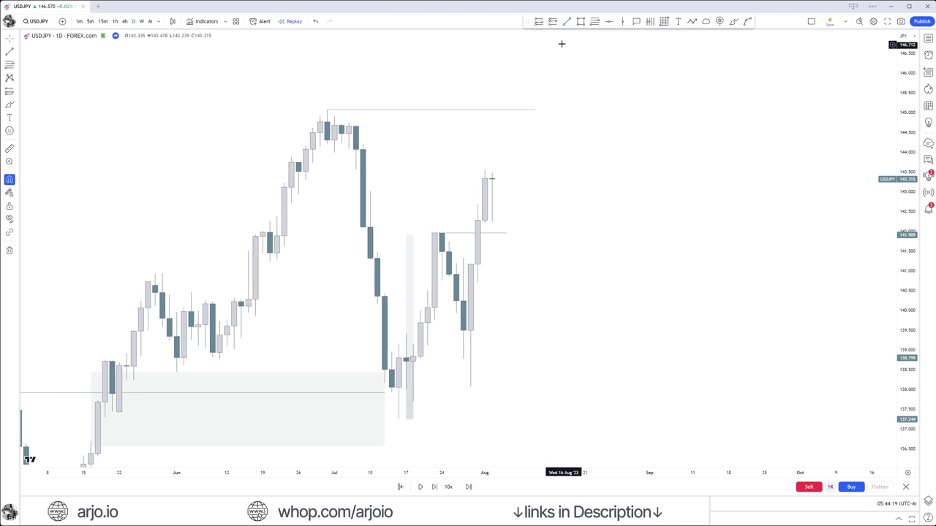
left_click(485, 223)
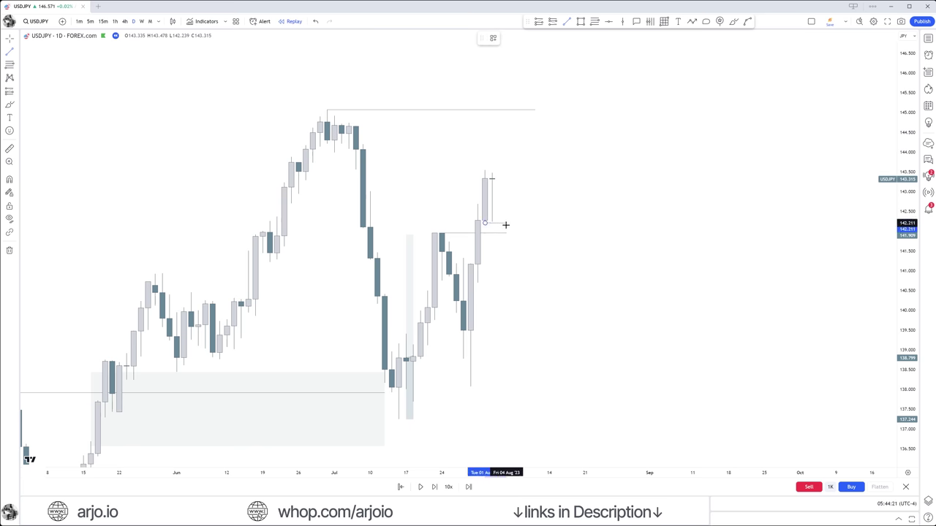
left_click(506, 222)
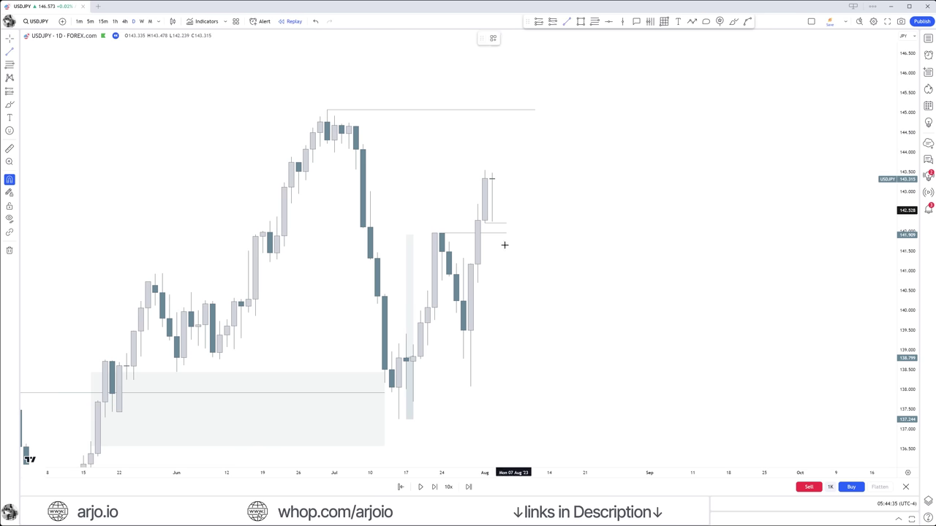
left_click_drag(470, 386, 499, 386)
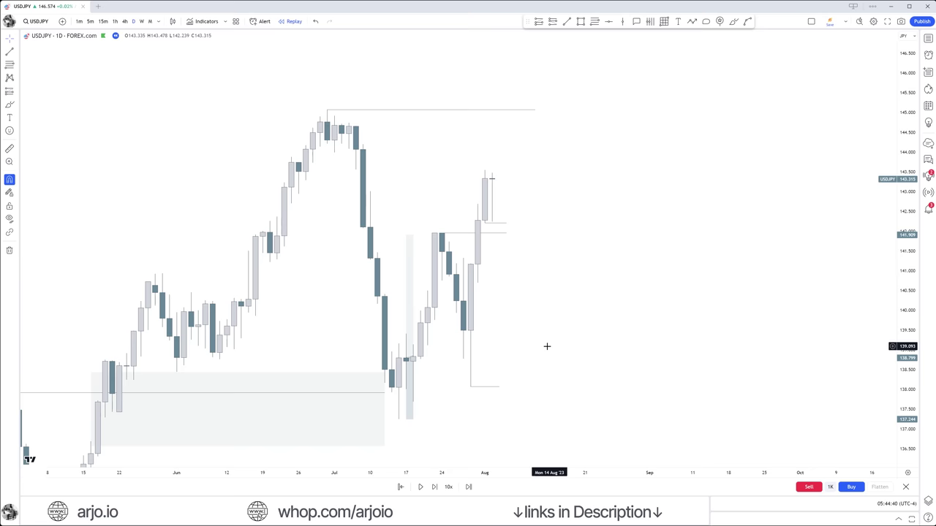
Step: Place a long position from 4 August with its entry at 141.957, and shorten it to end at 14 August
left_click(442, 233)
left_click_drag(444, 236, 500, 259)
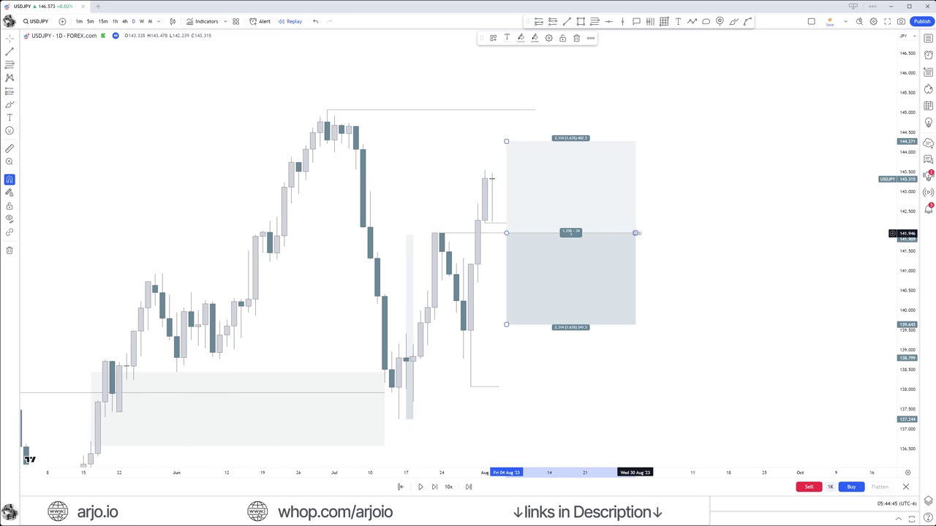
left_click_drag(637, 233, 547, 236)
left_click(570, 244)
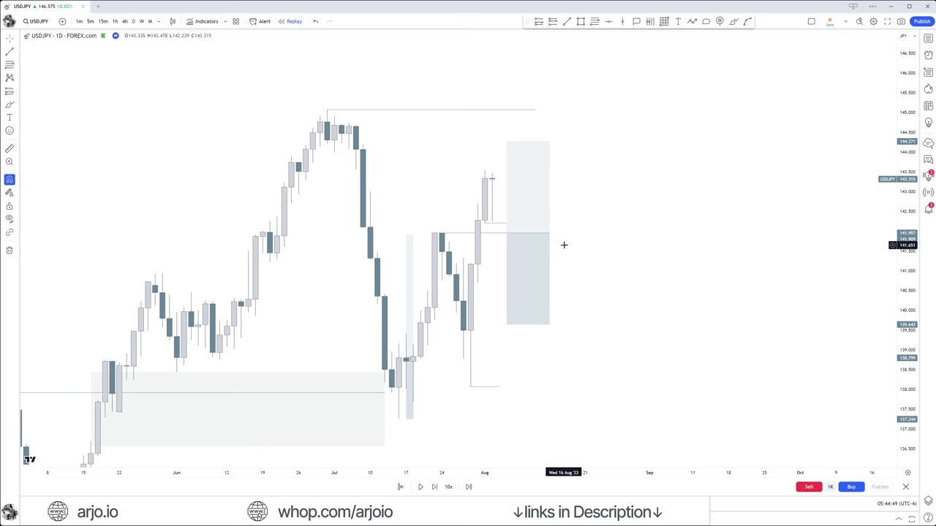
Step: Set the new long position's stop at the 28 July low, 138.070
left_click(536, 313)
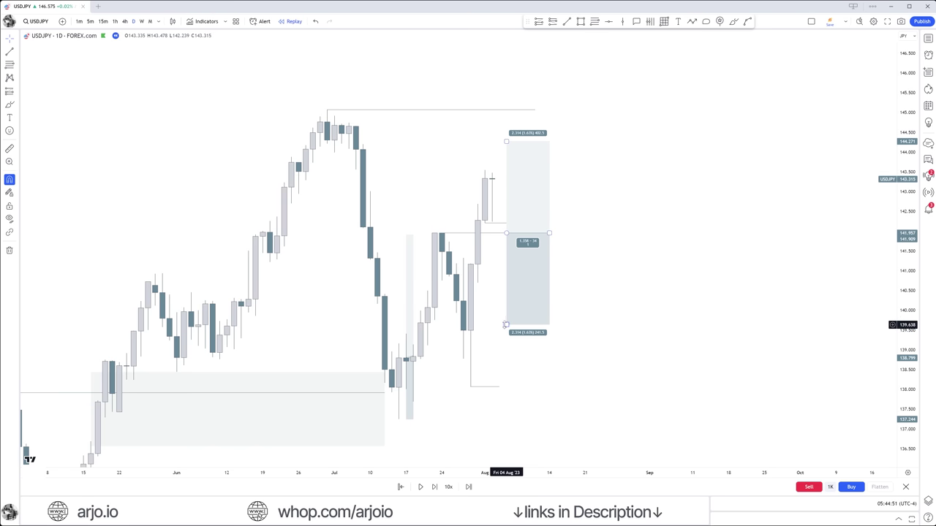
left_click_drag(505, 324, 506, 386)
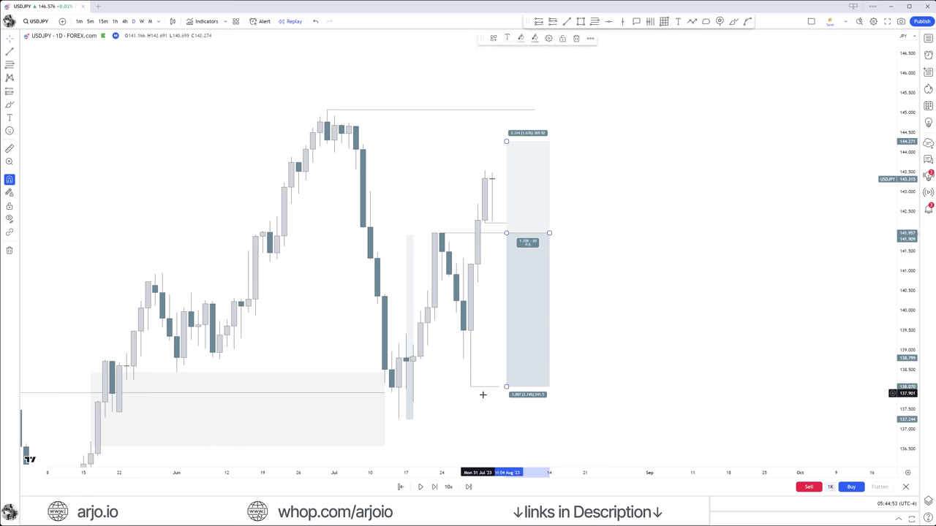
left_click(483, 394)
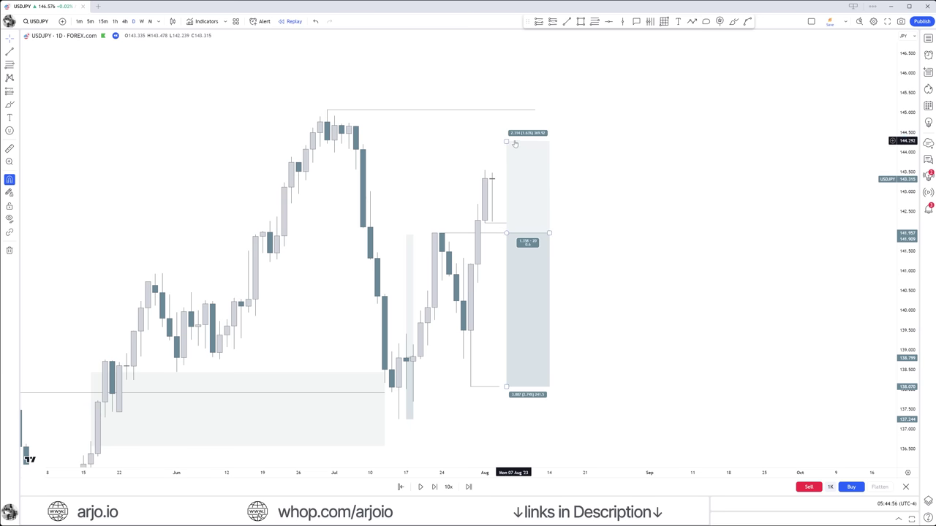
Step: Set the long position's target at the 30 June high, 145.071, and tighten its stop to 139.493
left_click_drag(515, 144, 327, 108)
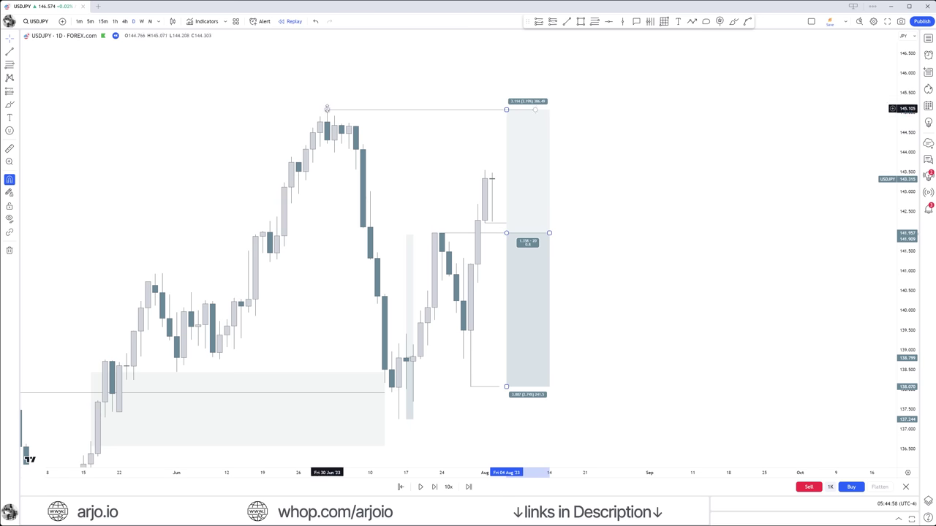
left_click(476, 178)
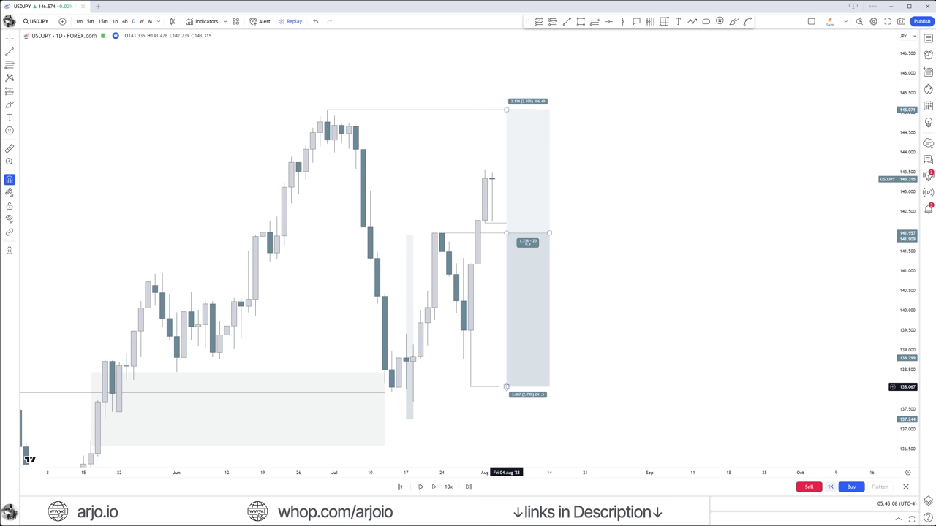
left_click_drag(505, 386, 468, 330)
left_click(658, 331)
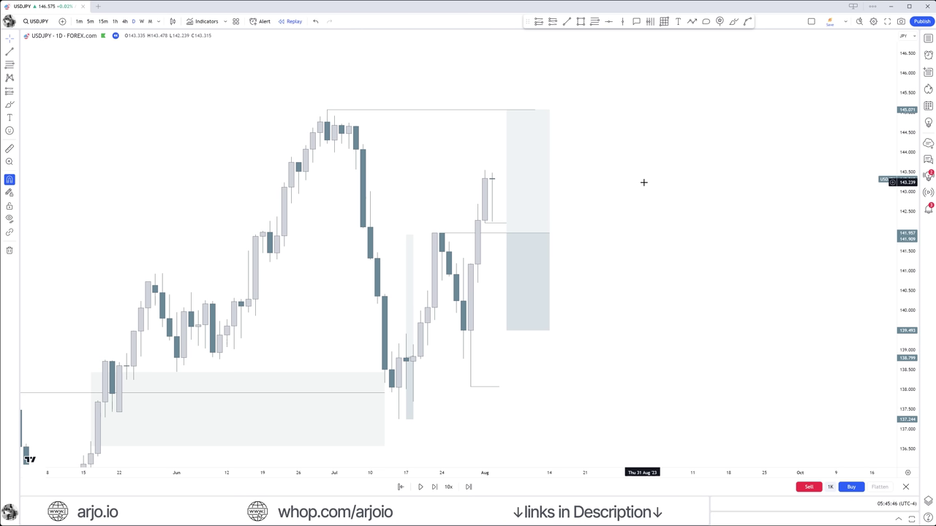
Step: Advance the daily replay bar by bar to the 8 August candle
left_click(434, 487)
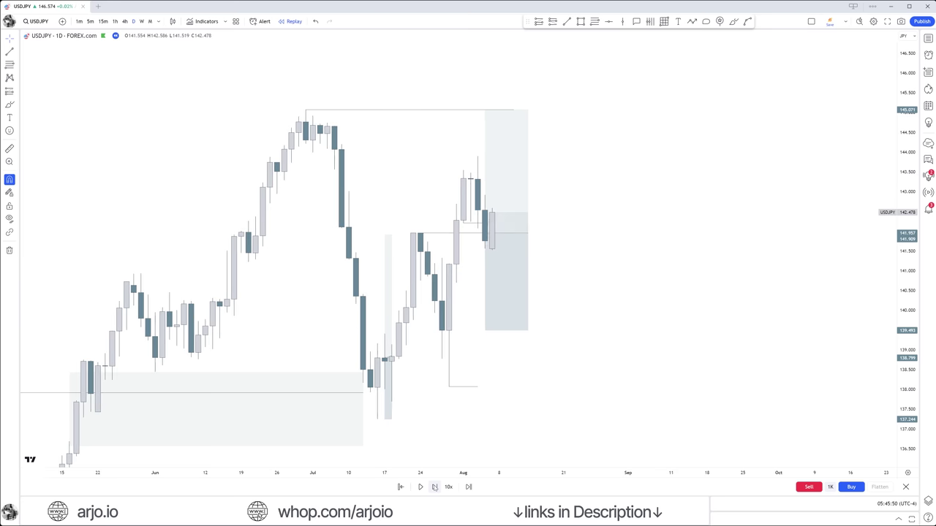
left_click(434, 487)
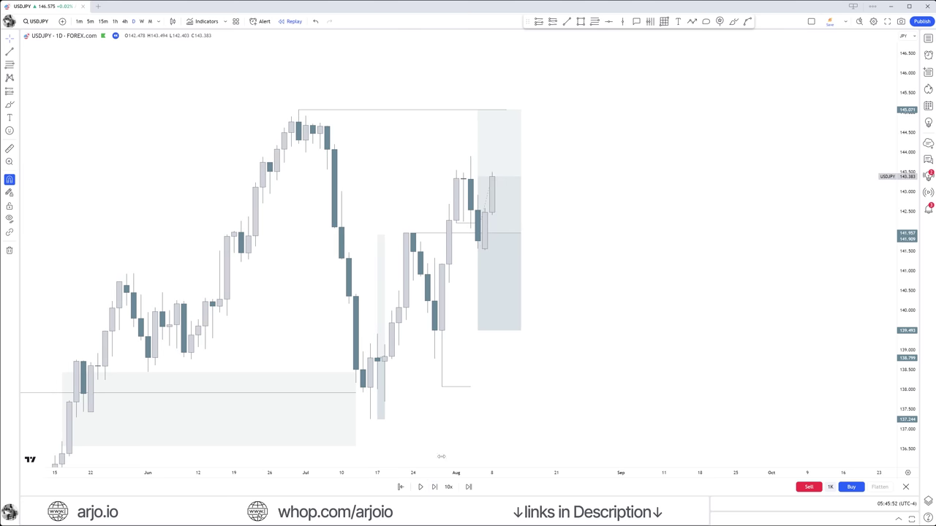
left_click_drag(445, 132, 495, 156)
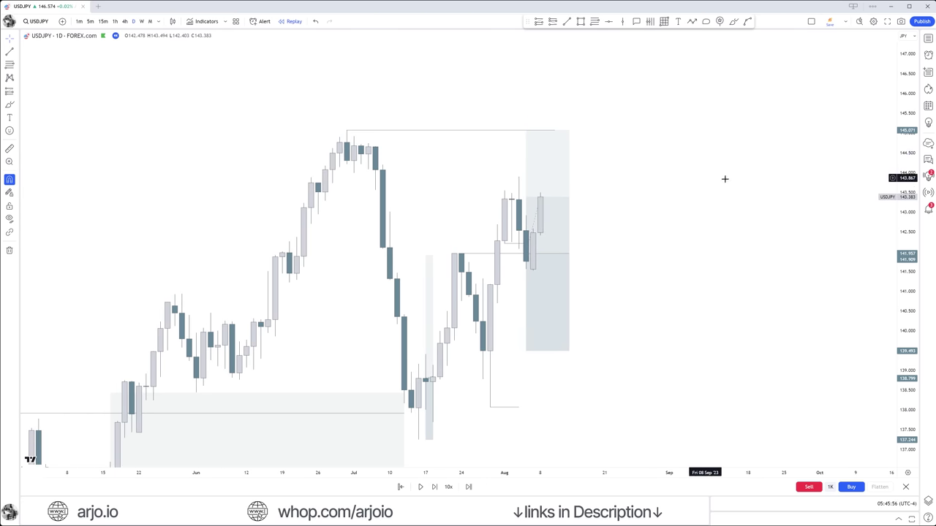
left_click_drag(880, 179, 696, 232)
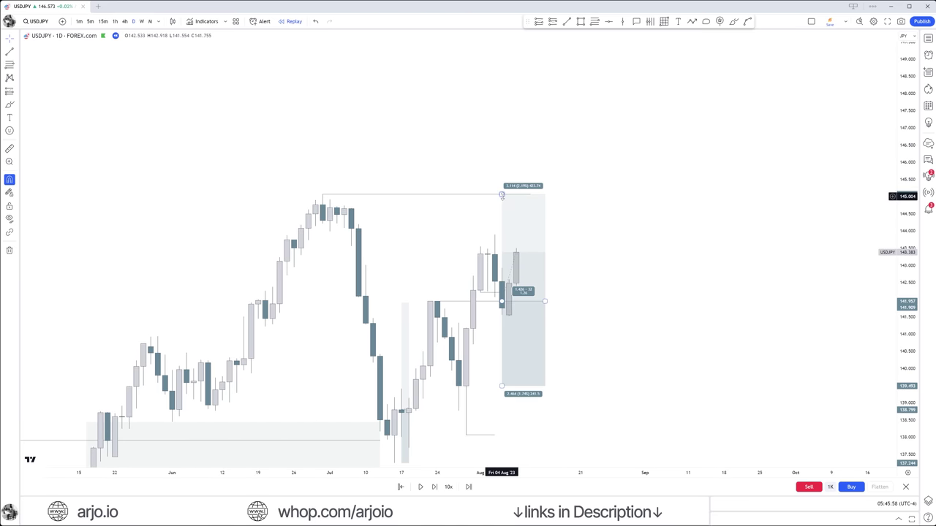
Step: Raise the long position's target above the 30 June high to 146.885
left_click_drag(503, 190, 497, 131)
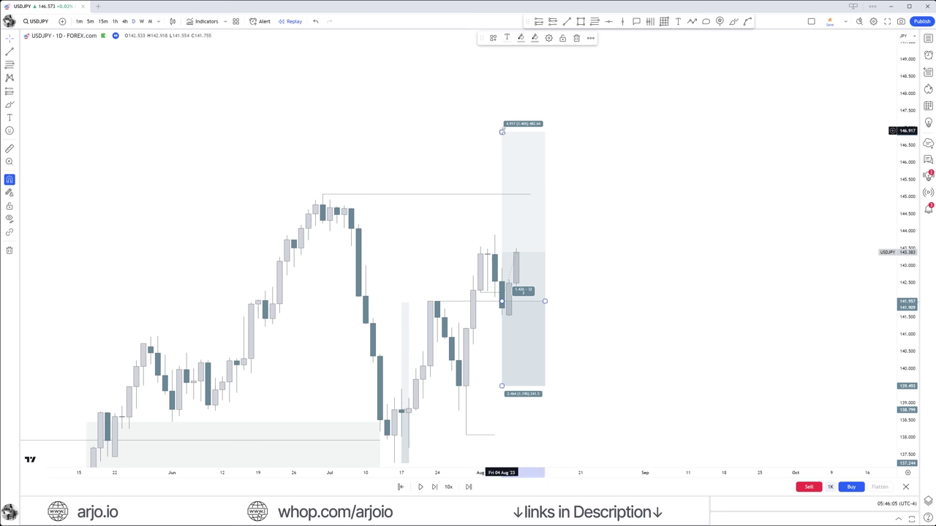
left_click_drag(502, 132, 309, 194)
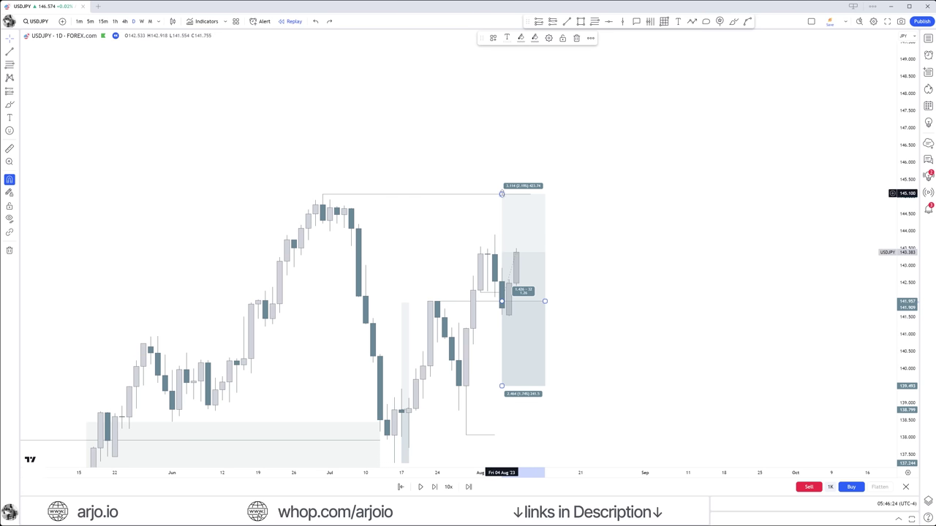
left_click_drag(502, 194, 510, 132)
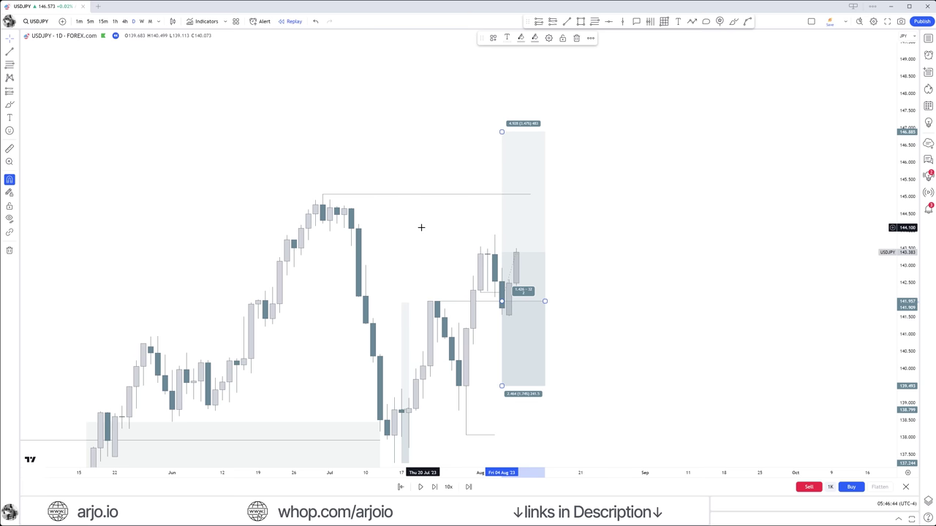
Step: Play the daily replay forward to the 24 August candle
left_click(420, 487)
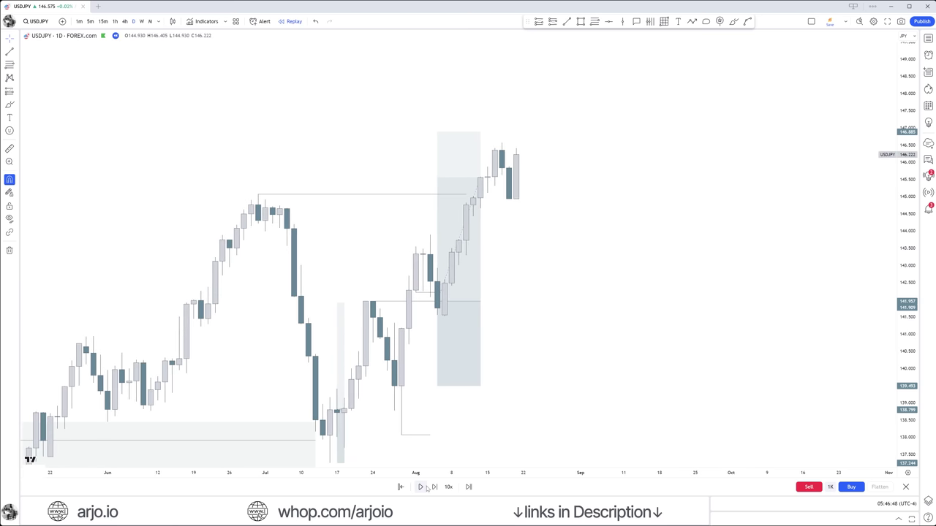
left_click(422, 487)
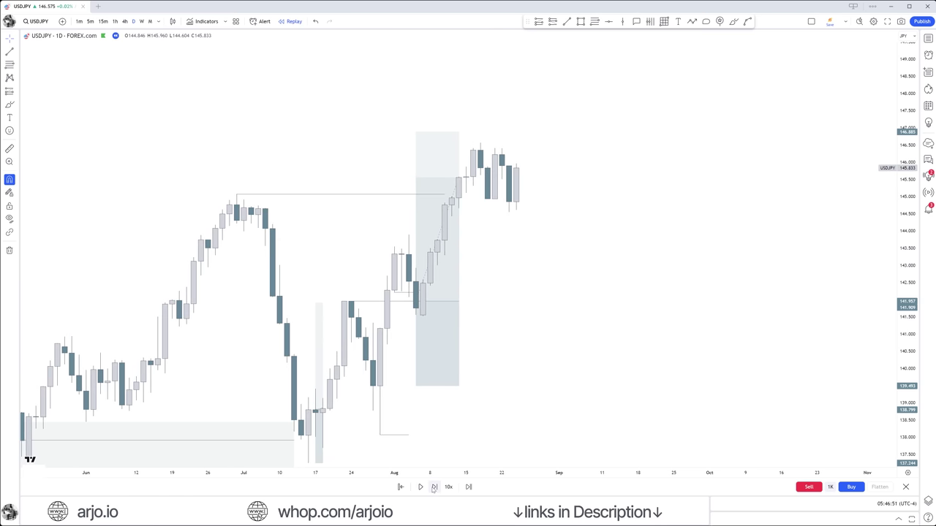
left_click_drag(763, 135, 563, 146)
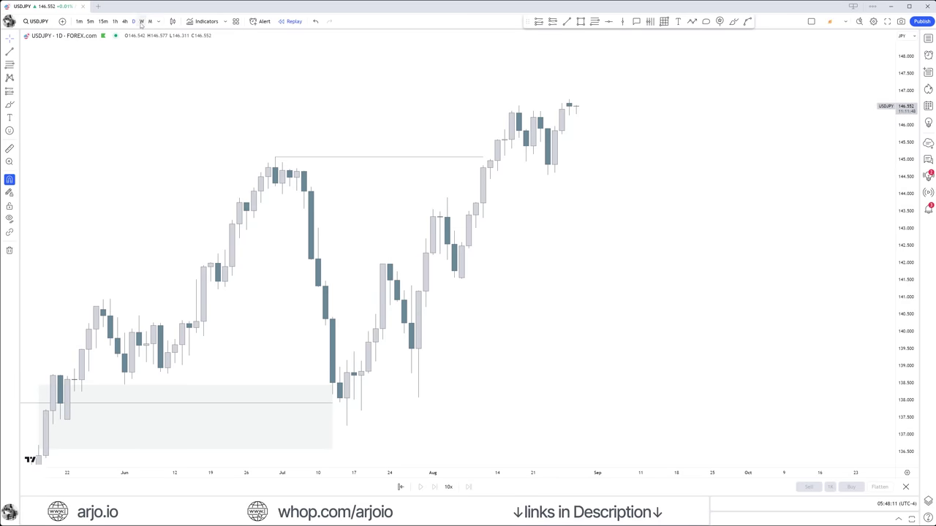
Step: Switch to the weekly timeframe and draw a rectangle from 143.894 to 144.654, spanning the 31 July to 21 August candles
left_click(142, 21)
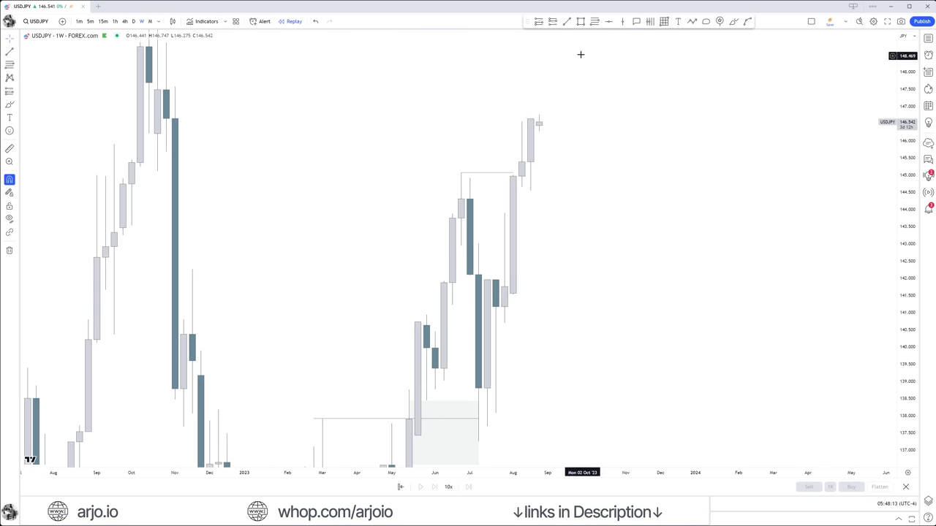
left_click(580, 21)
left_click(518, 202)
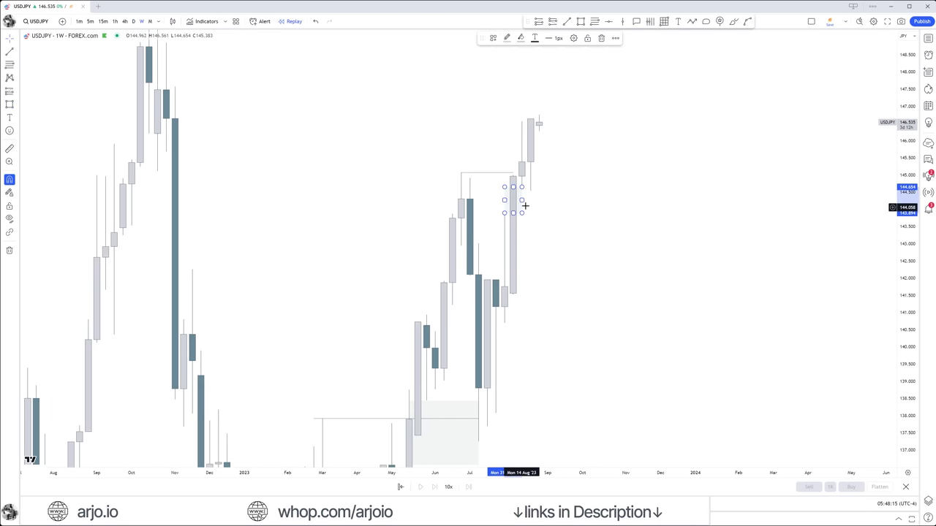
left_click(481, 198)
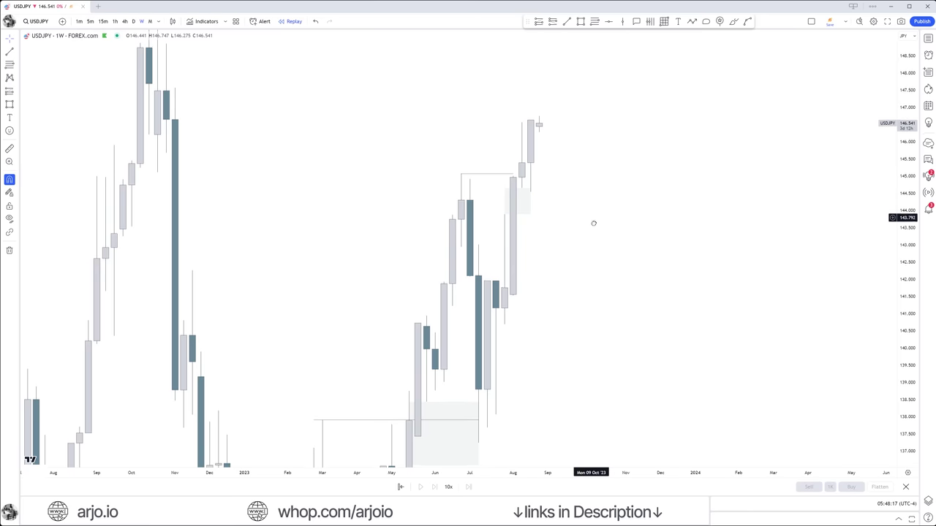
Step: Draw a short horizontal trend line from the 14 August weekly high at 146.561 to the 21 August candle
scroll(594, 248, "up", 5)
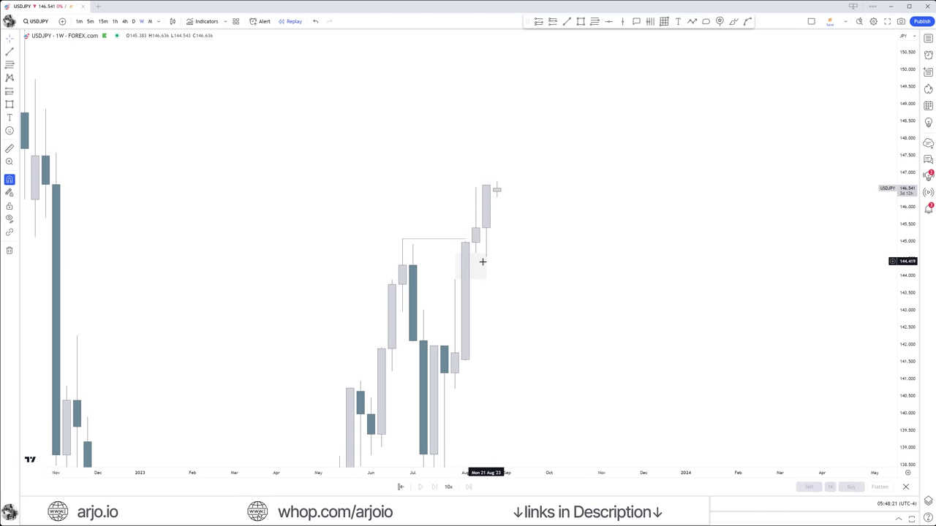
left_click(486, 265)
left_click(475, 188)
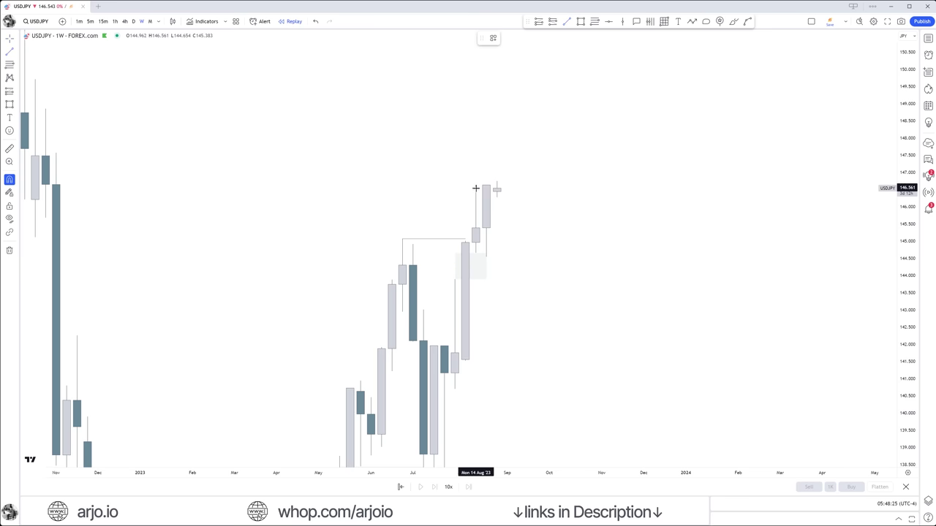
left_click(486, 189)
left_click(553, 221)
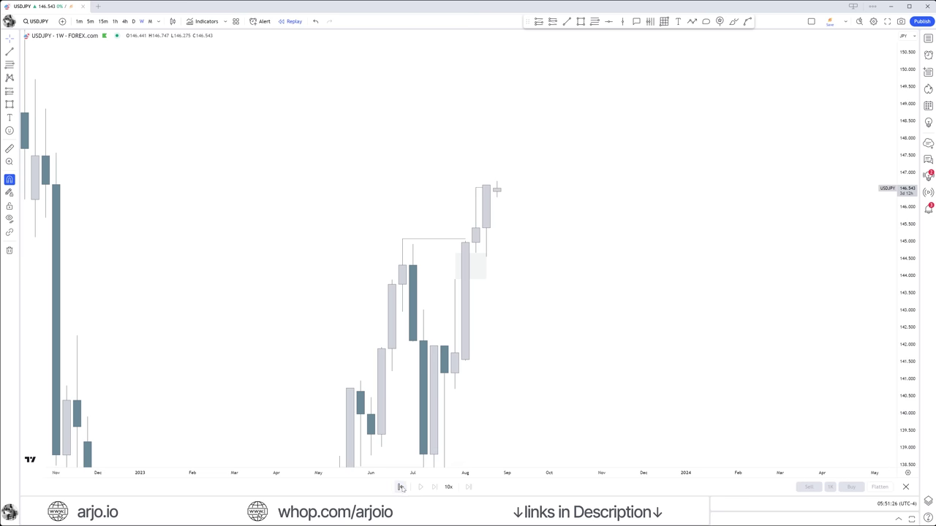
Step: Start the replay from the 21 August weekly candle and switch the chart to the 1-hour timeframe
left_click(486, 228)
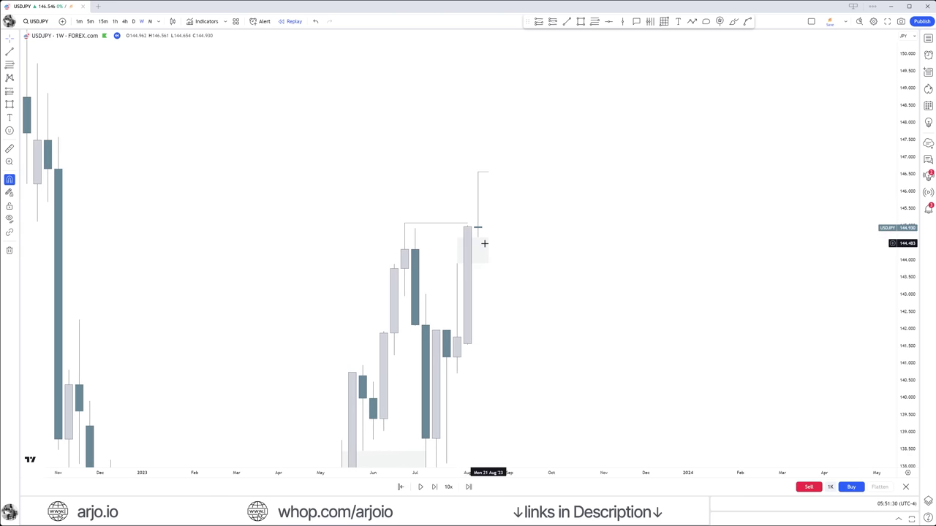
left_click(489, 250)
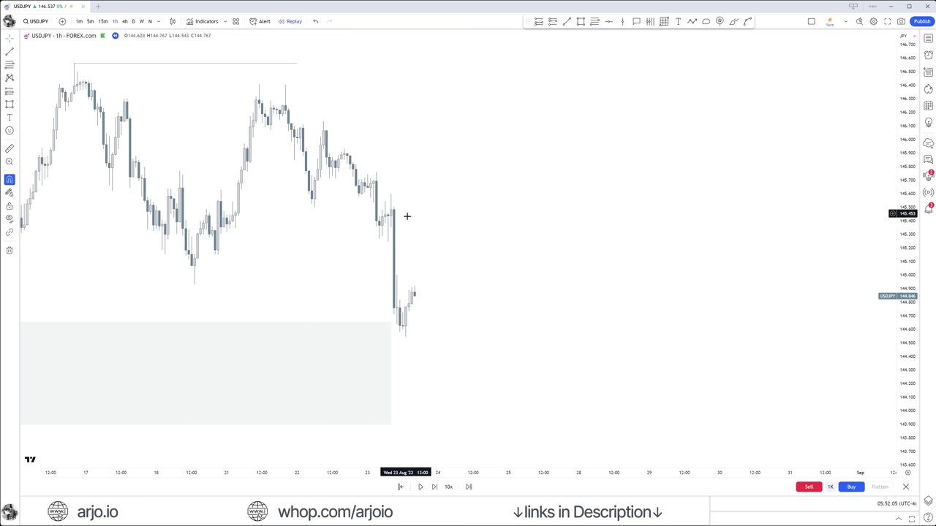
scroll(438, 309, "up", 1)
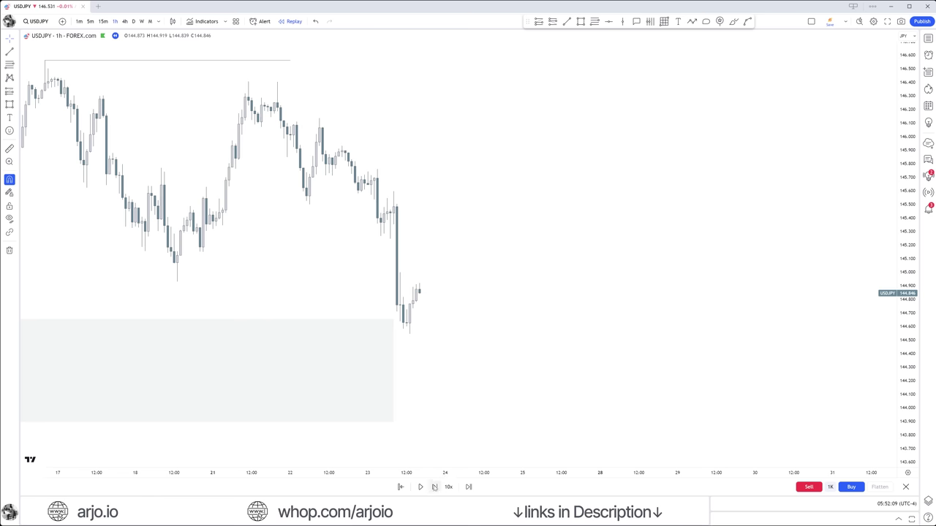
Step: Advance the hourly replay bar by bar to the 23:00 candle on 23 August
left_click(434, 486)
left_click(435, 487)
left_click(435, 487)
left_click(434, 487)
left_click(435, 487)
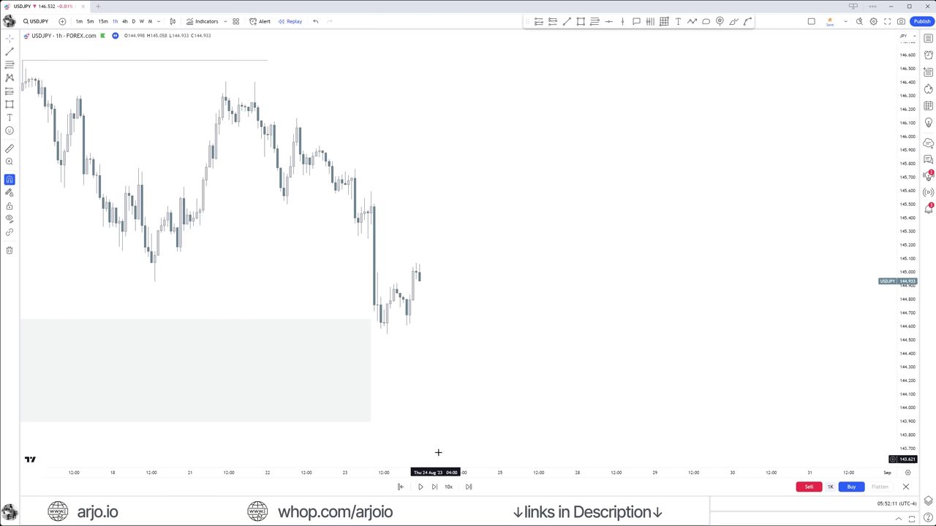
Step: Draw a short horizontal trend line at the 23 August swing high, 144.919, ending at the 23:00 candle
left_click_drag(902, 398, 903, 417)
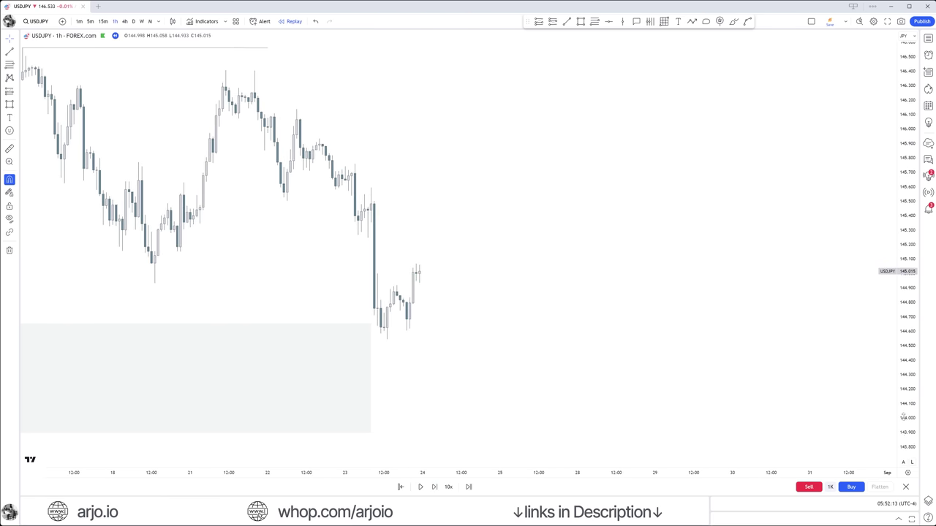
left_click_drag(578, 314, 633, 301)
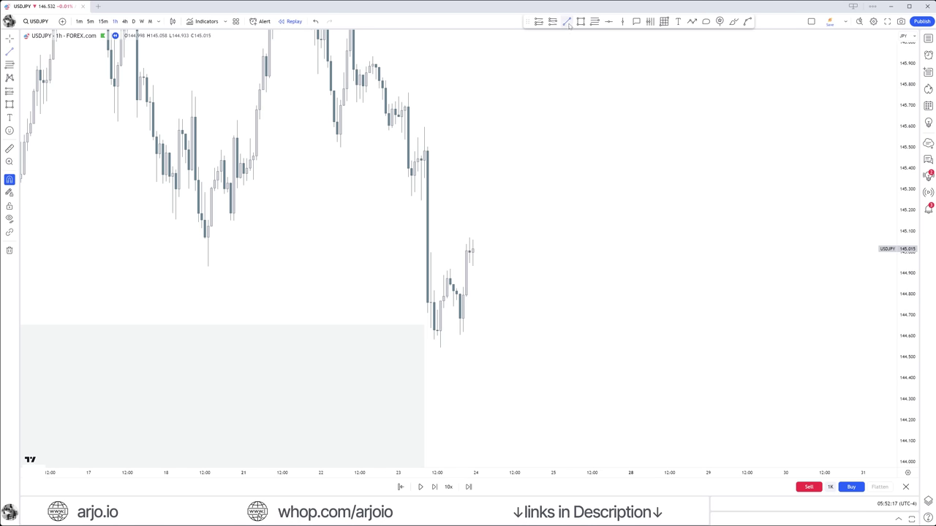
left_click(449, 271)
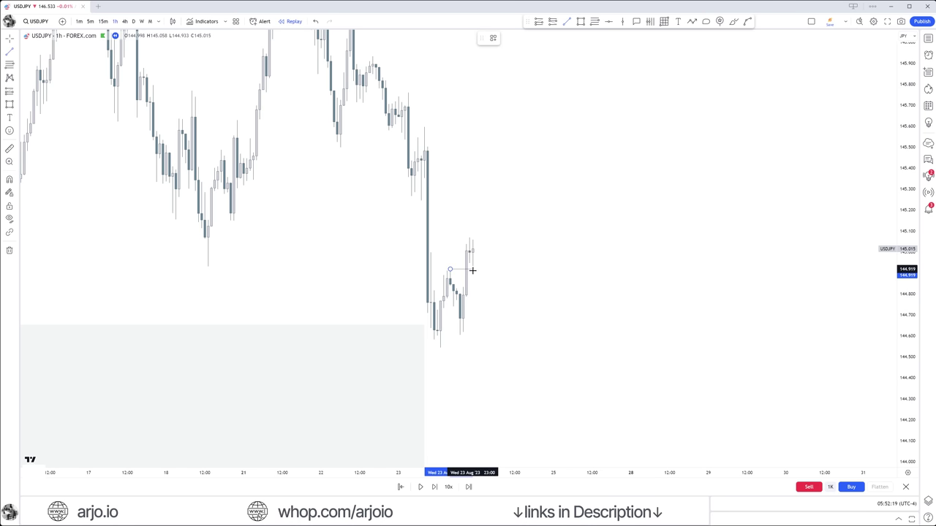
left_click(473, 269)
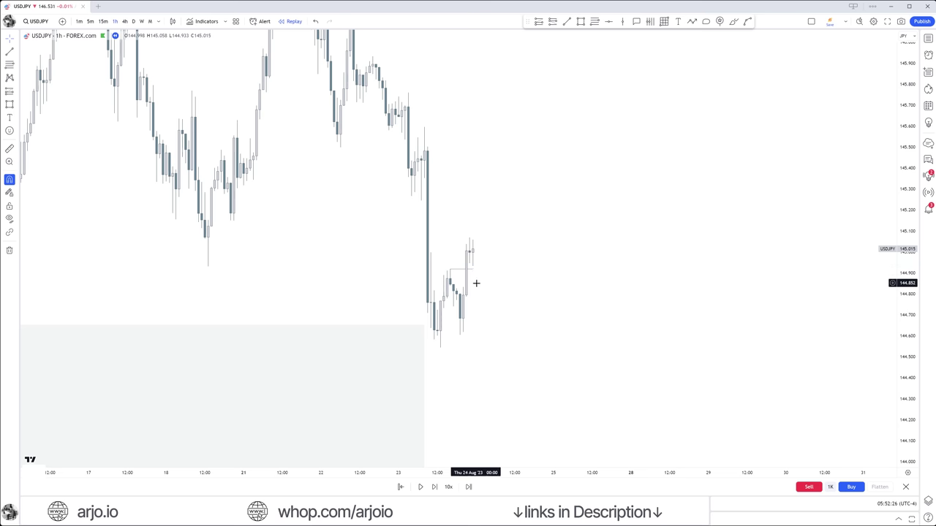
Step: Advance the hourly replay three more bars and delete the trend line at 144.919
left_click(433, 487)
left_click(433, 488)
left_click(434, 487)
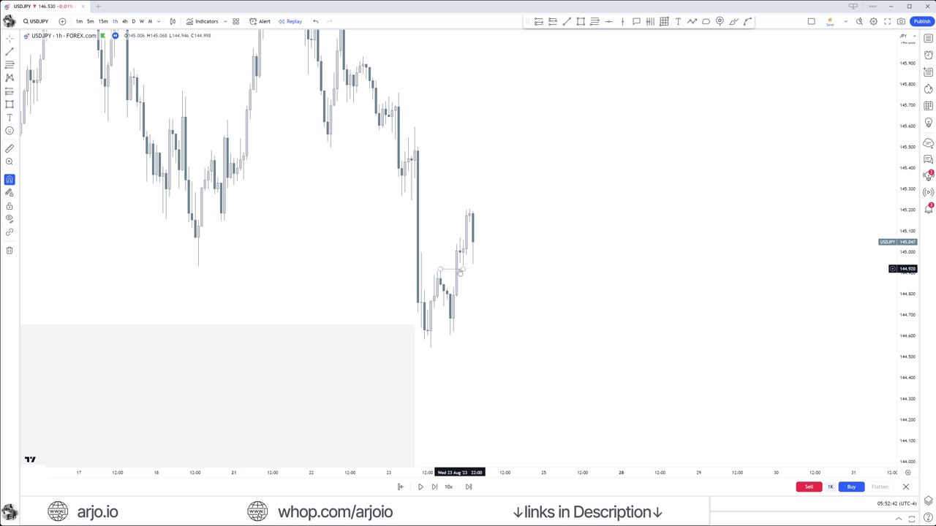
key("Delete")
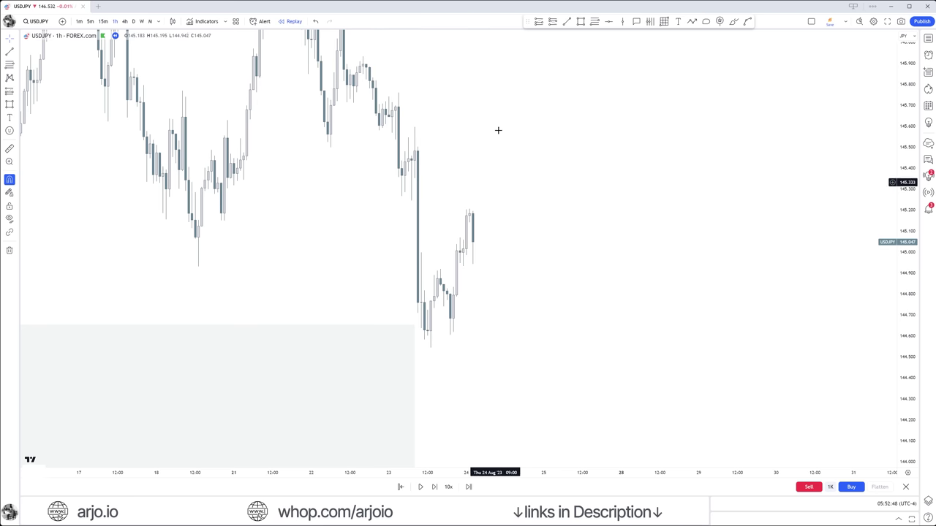
Step: Place a long position from 23 August 22:00 with its entry at 145.068 and its stop at 144.624
left_click(460, 237)
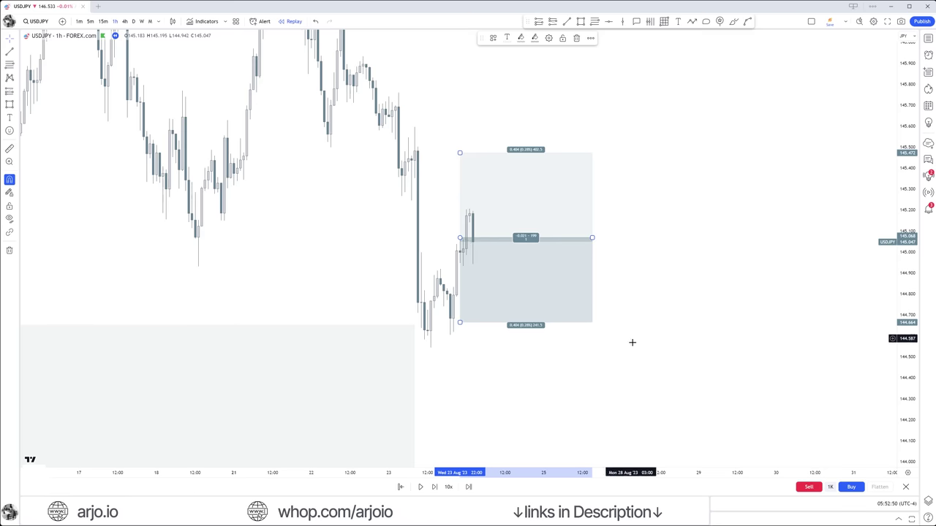
left_click_drag(458, 323, 427, 330)
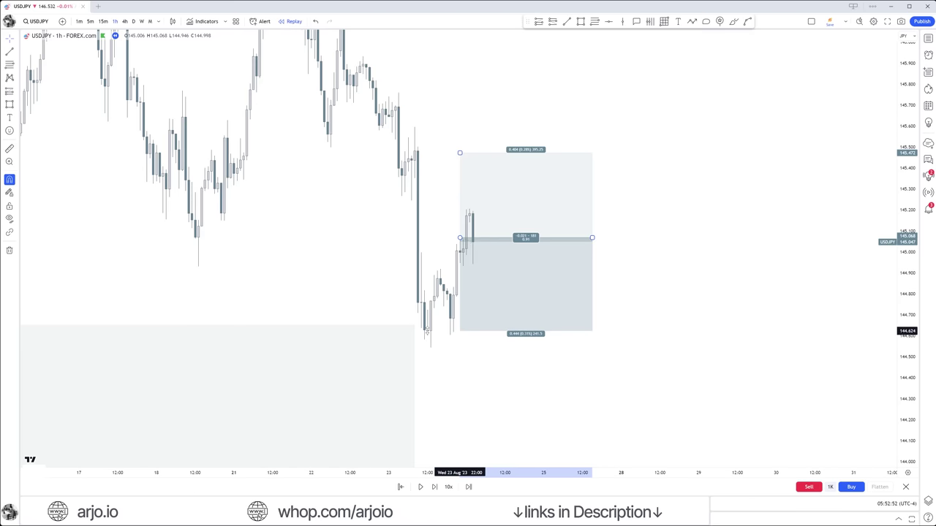
left_click(476, 356)
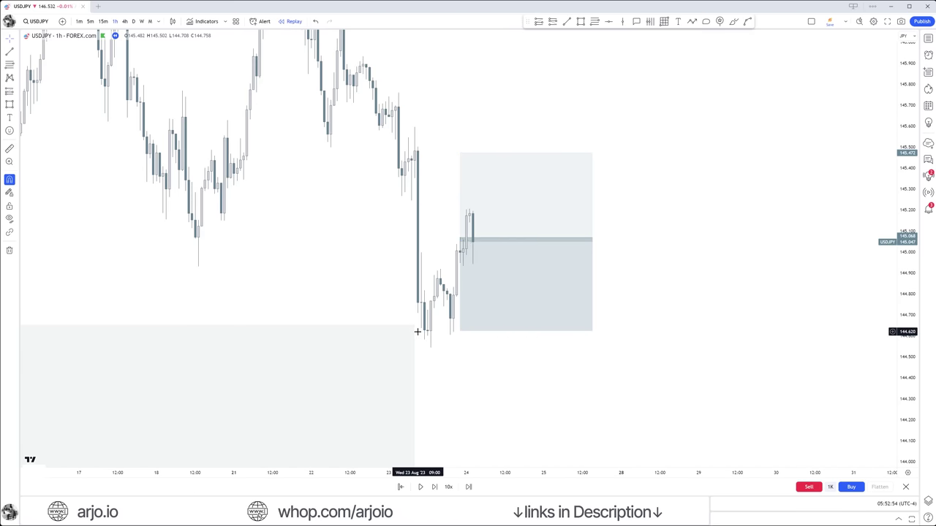
Step: Raise the hourly long position's target to 145.958
key("alt+r")
left_click(467, 268)
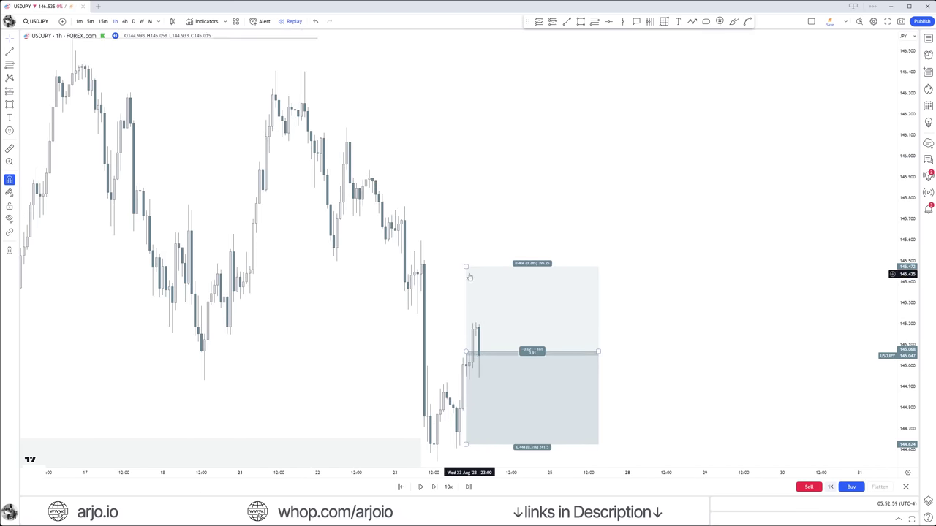
left_click_drag(467, 268, 476, 161)
left_click(741, 290)
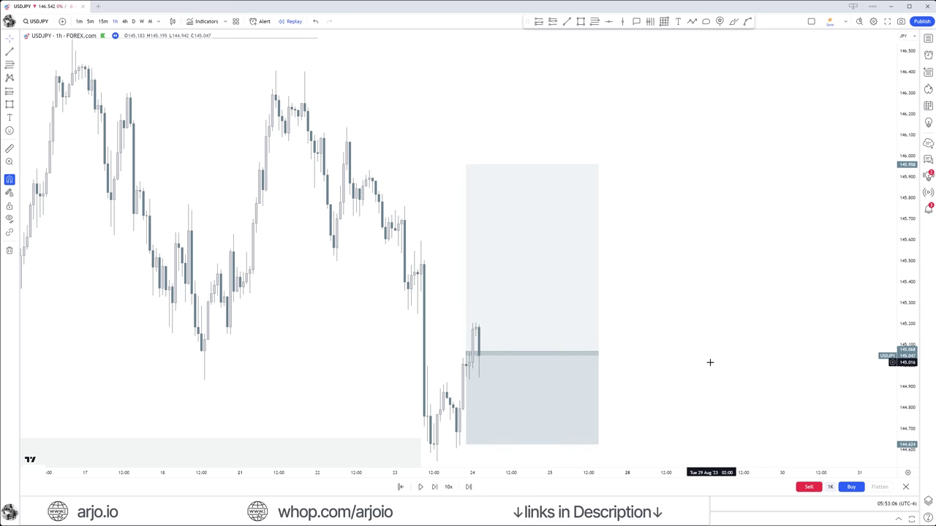
left_click_drag(709, 361, 710, 307)
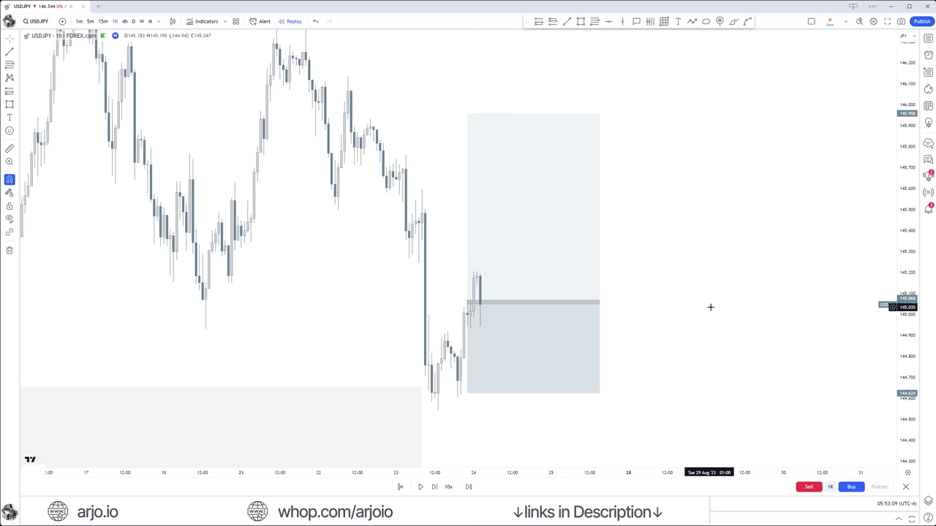
Step: Advance the hourly replay bar by bar until the price has reached the long position's target at 145.958
left_click(433, 487)
left_click(433, 487)
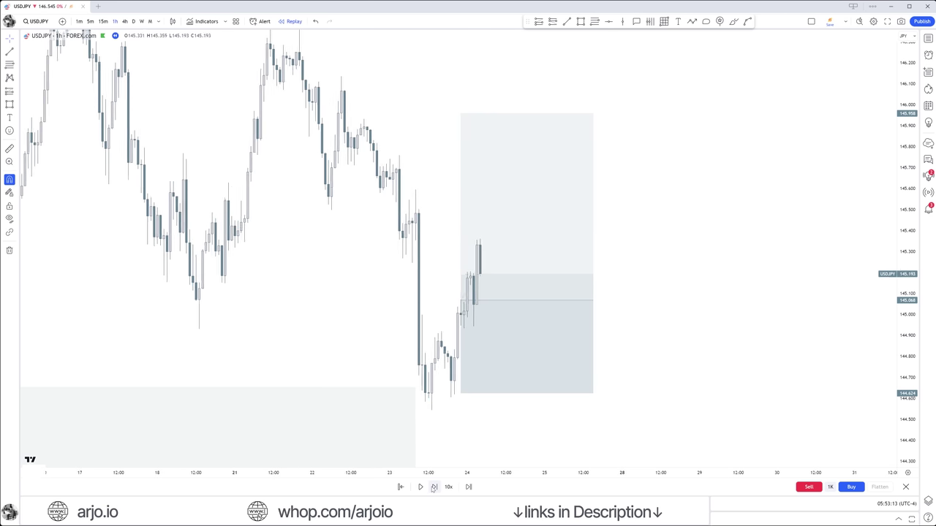
left_click(433, 487)
left_click(433, 486)
left_click(433, 487)
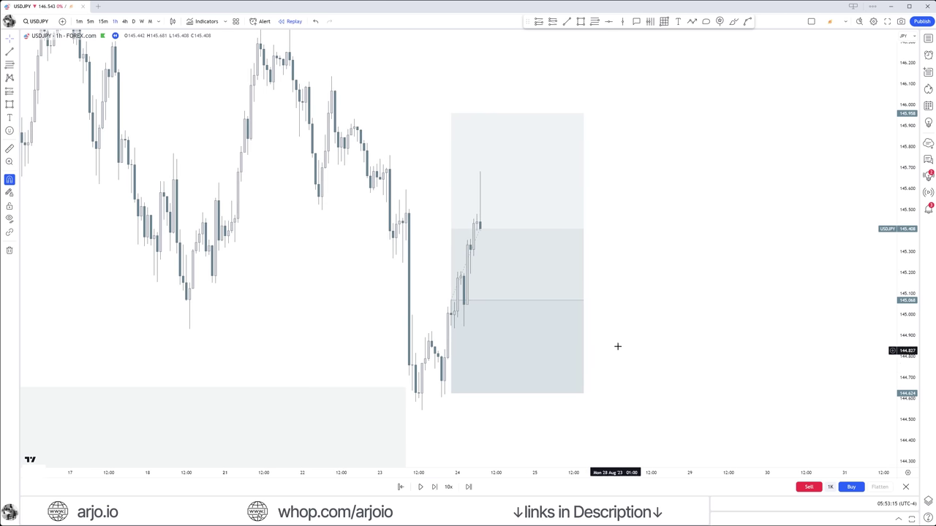
left_click(585, 300)
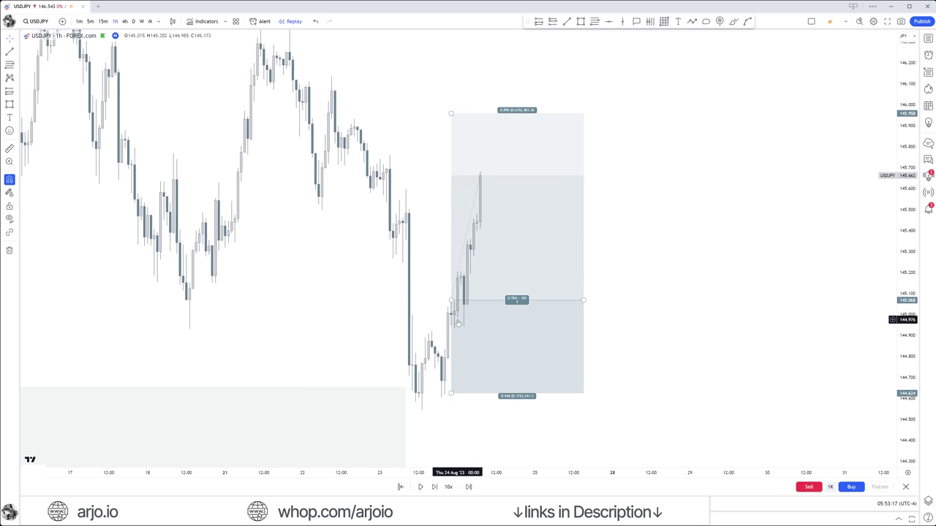
left_click(441, 312)
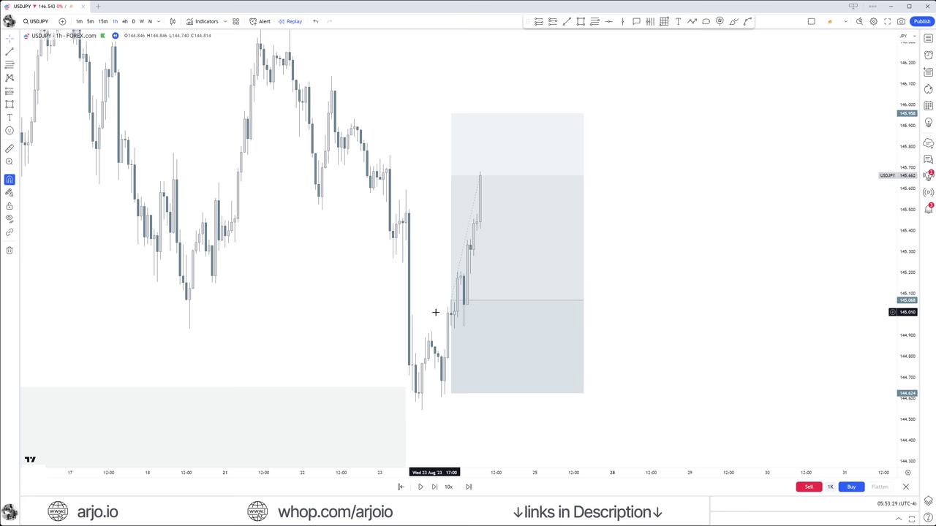
left_click(434, 487)
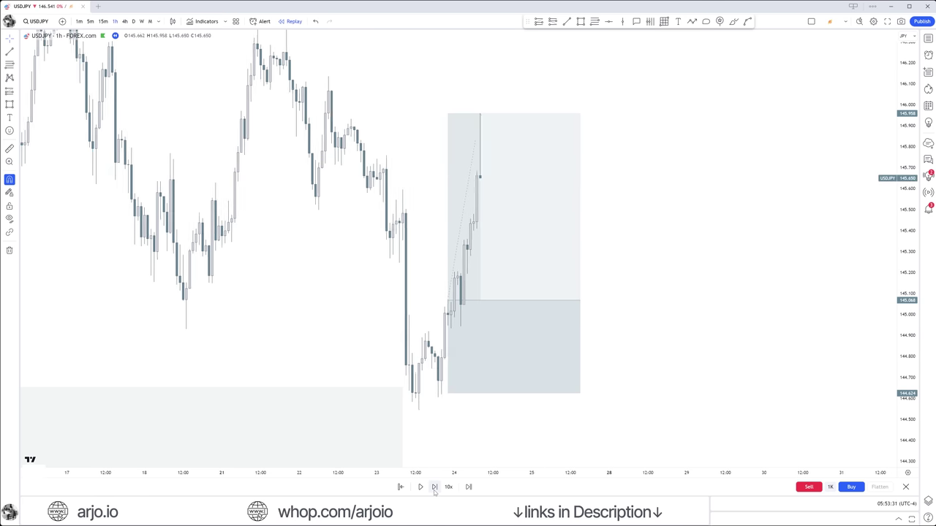
left_click(434, 487)
left_click(435, 487)
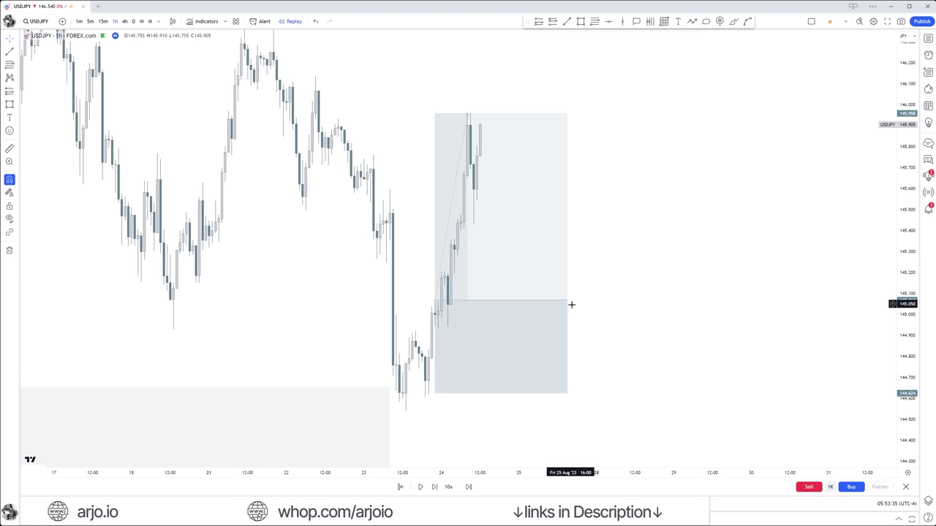
Step: Shorten the long position so that it ends at the 24 August candle that reached its target
left_click_drag(567, 300, 473, 290)
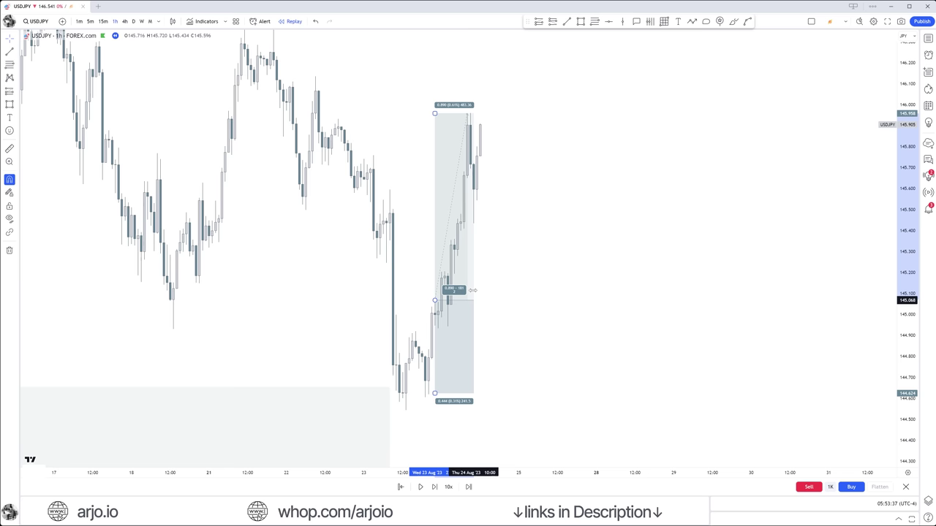
mouse_move(473, 290)
left_mouse_down()
mouse_move(592, 332)
mouse_move(542, 336)
left_mouse_up()
key("ctrl+z")
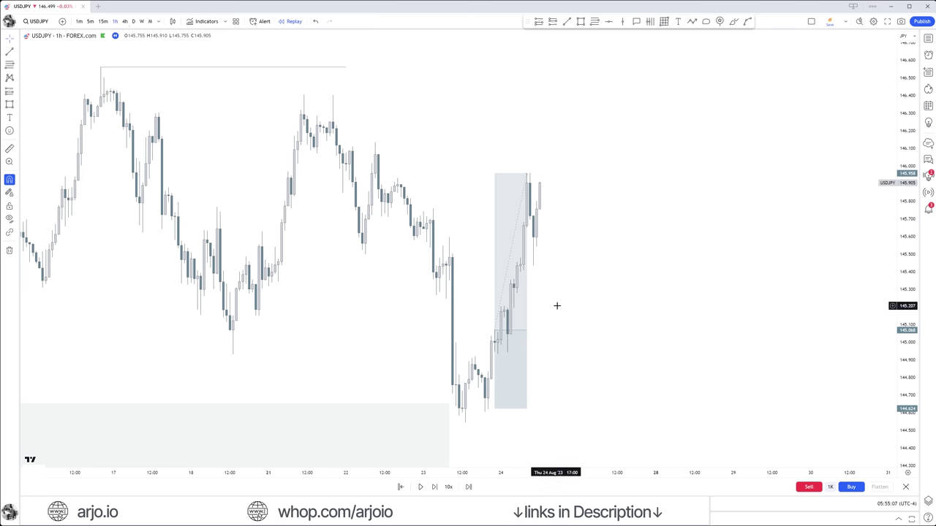
left_click_drag(556, 306, 611, 294)
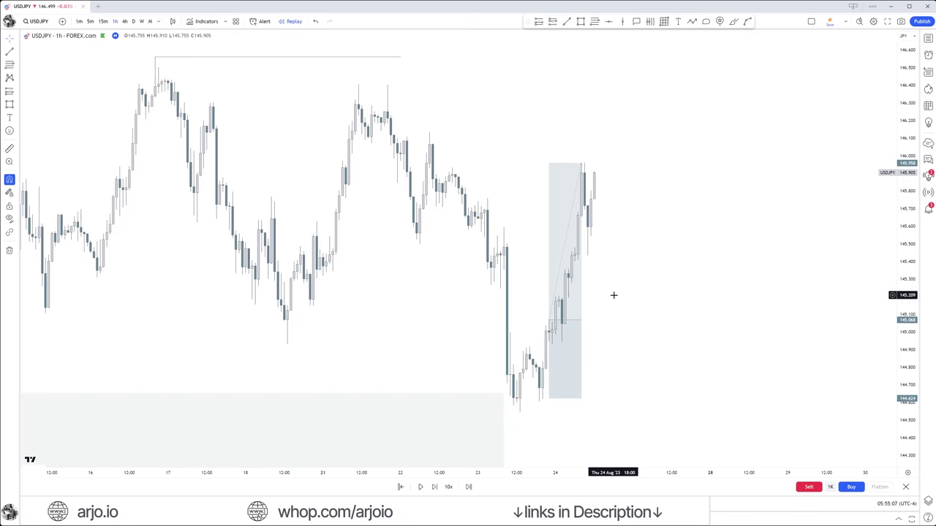
scroll(607, 275, "up", 2)
left_click(506, 252)
left_click(553, 273)
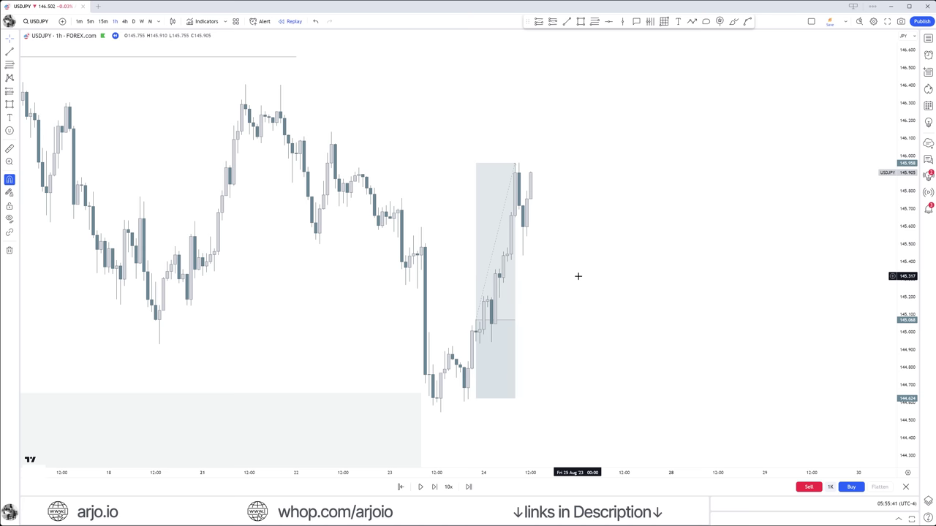
Step: Measure from the close of the 24 August 07:00 candle up to the position's target and down to its entry
left_click(507, 222)
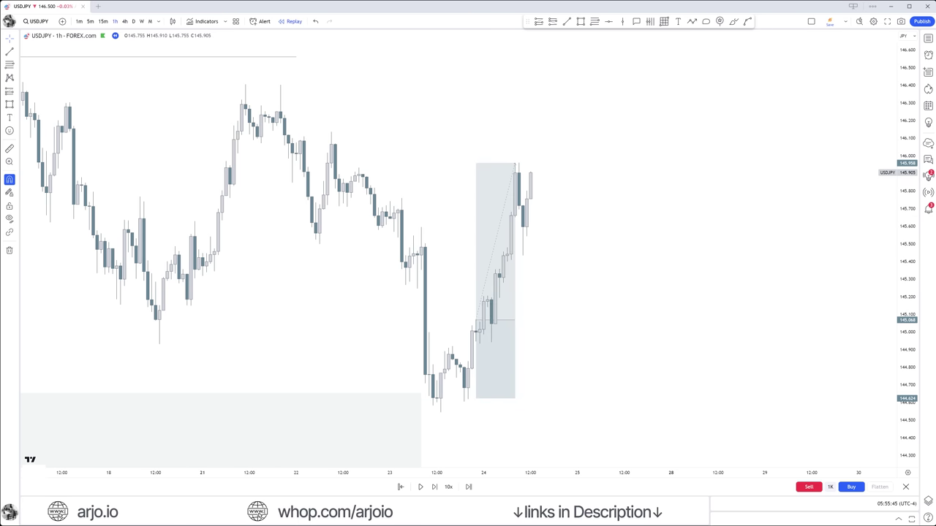
left_click(512, 216, "shift")
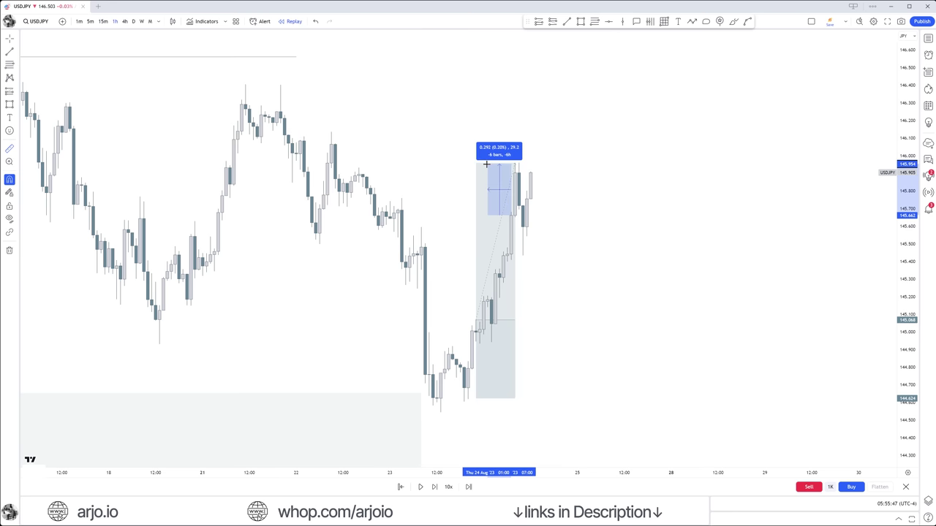
left_click(430, 173)
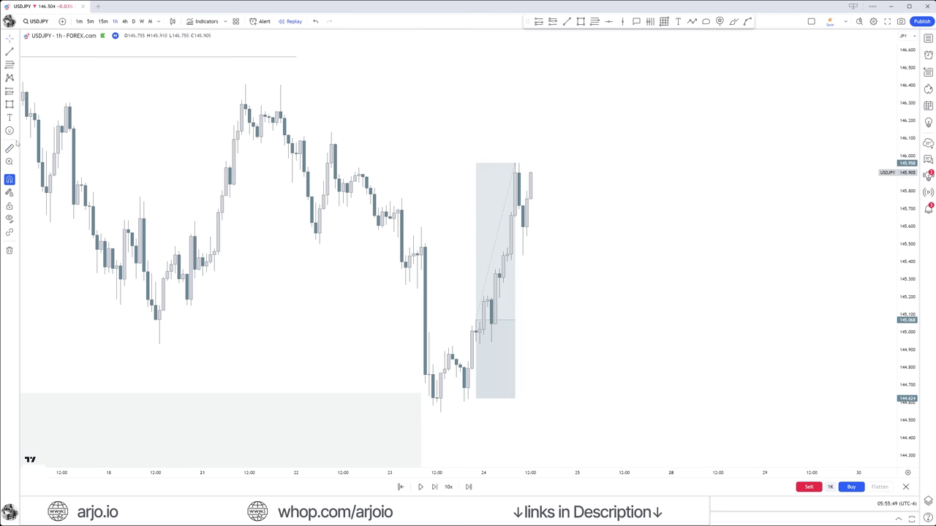
left_click(497, 233)
left_click(511, 216, "shift")
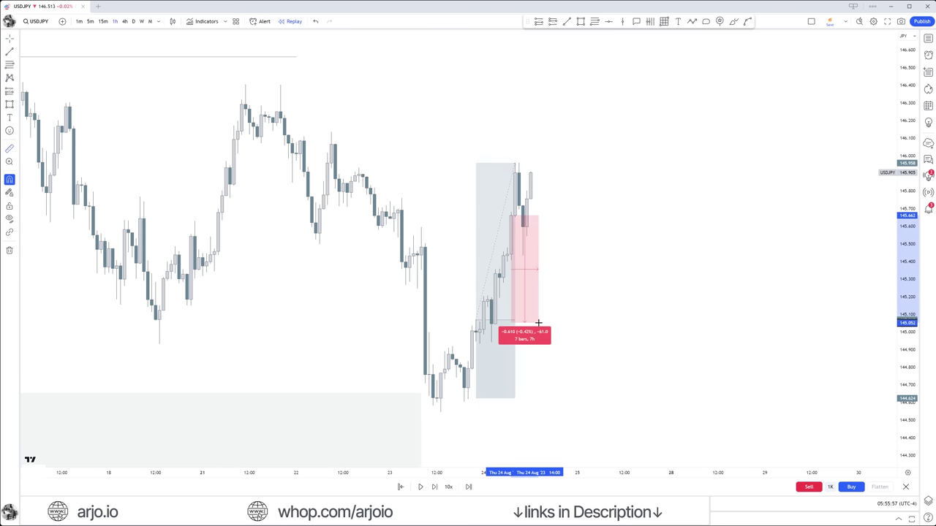
left_click(545, 322)
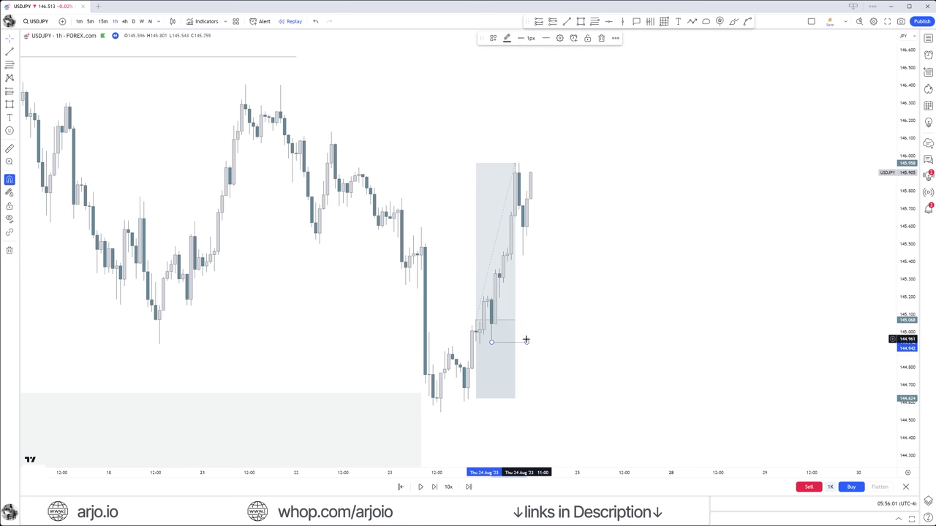
Step: Draw horizontal trend lines at the 24 August pullback low, 144.942, and from the 23 August 08:00 candle at 145.482 to 24 August 09:00
left_click(519, 217, "shift")
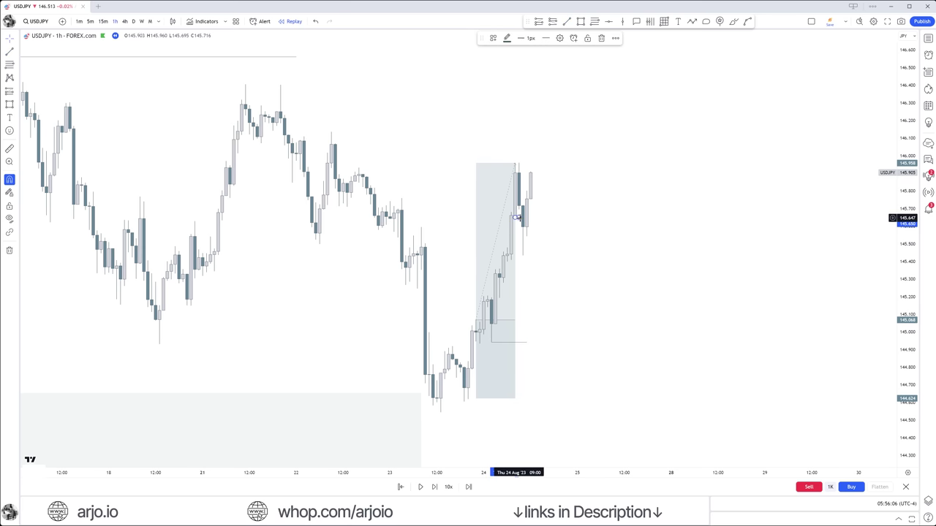
left_click(421, 247)
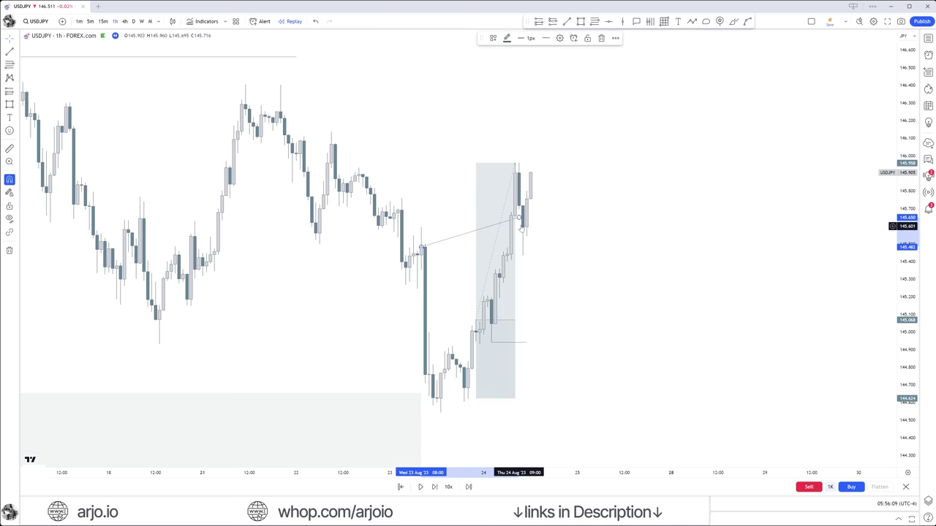
left_click(549, 257)
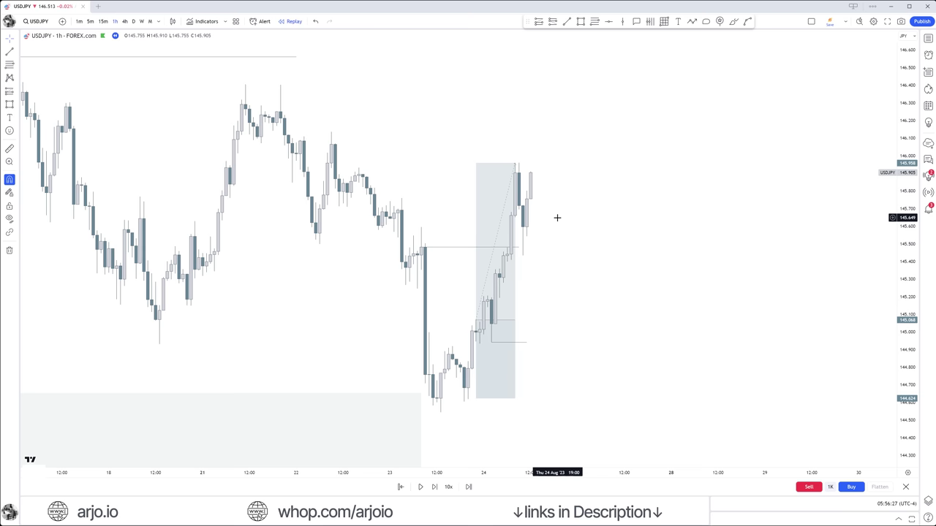
Step: Sketch a projected price path from 145.905 down to about 144.88 and up to 146.416, and delete it
left_click(692, 21)
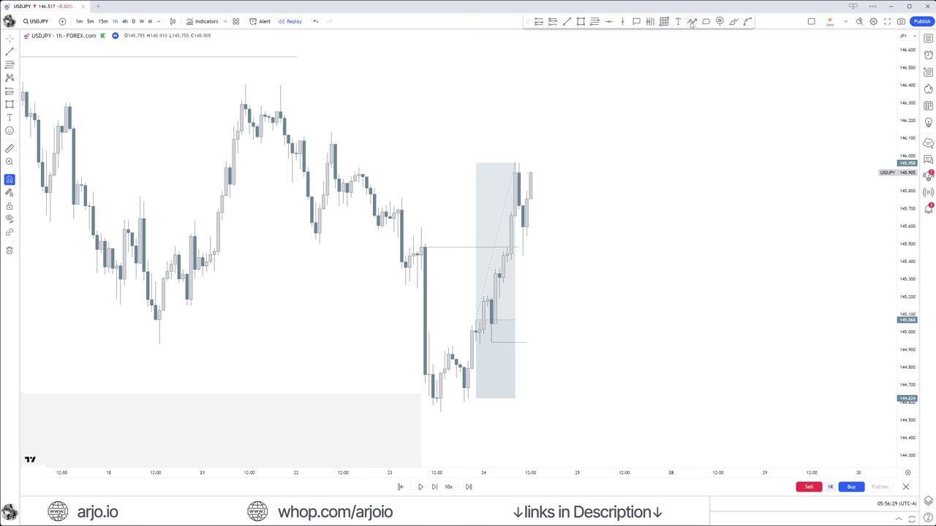
left_click_drag(518, 173, 546, 283)
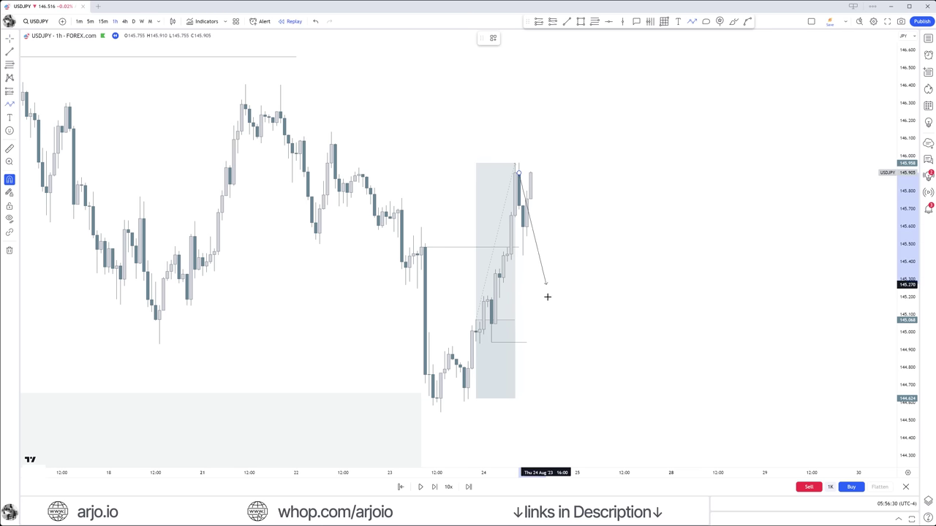
left_click(561, 353)
double_click(616, 83)
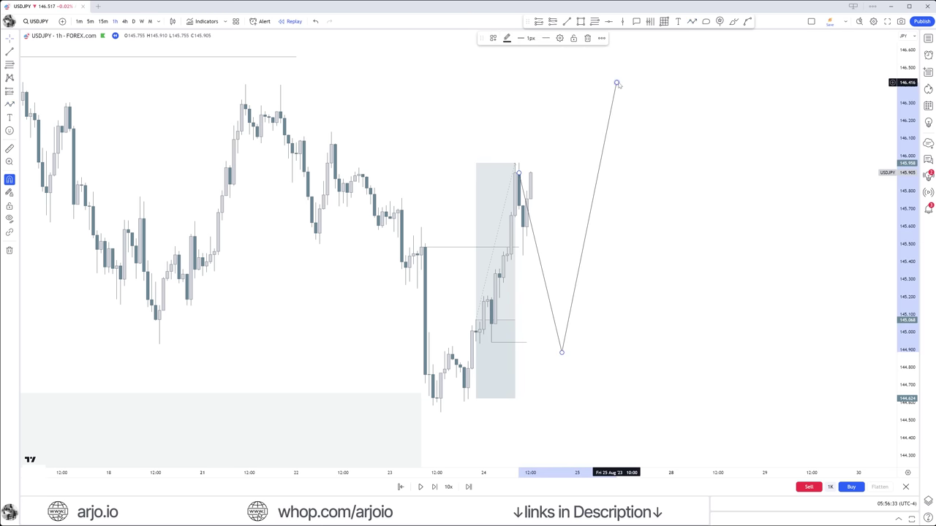
key("Delete")
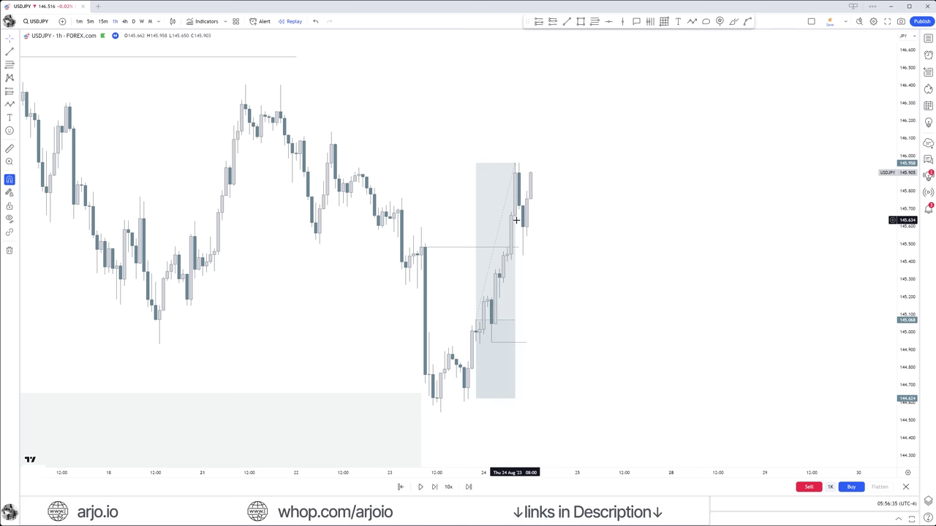
Step: Delete the short horizontal trend lines at 144.942 and 145.482
left_click(491, 322)
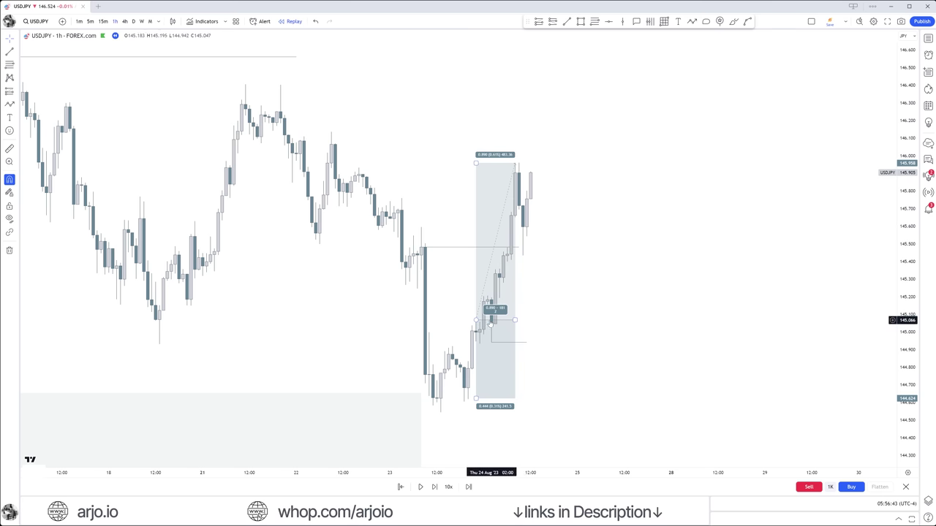
left_click(541, 324)
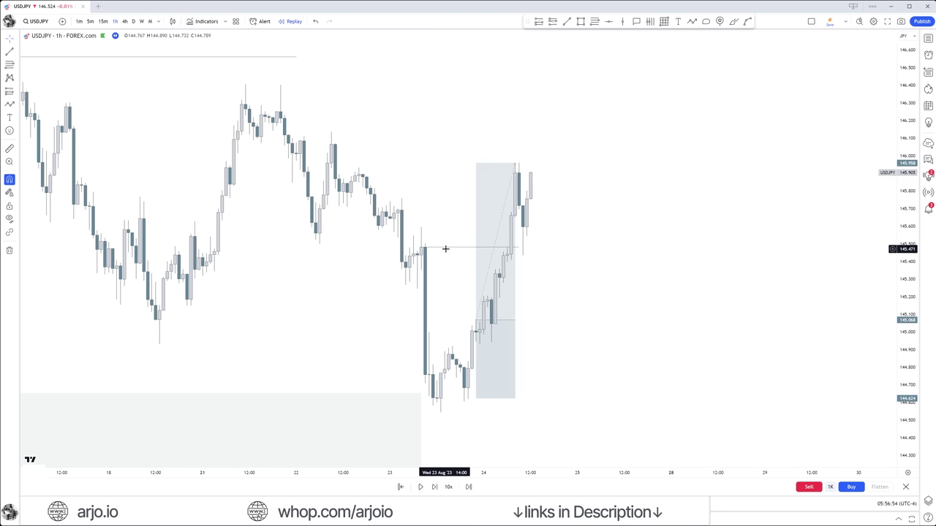
Step: Switch to the 4-hour chart and advance the replay through 25 August until the price breaks the mid-August swing-high line
left_click(124, 21)
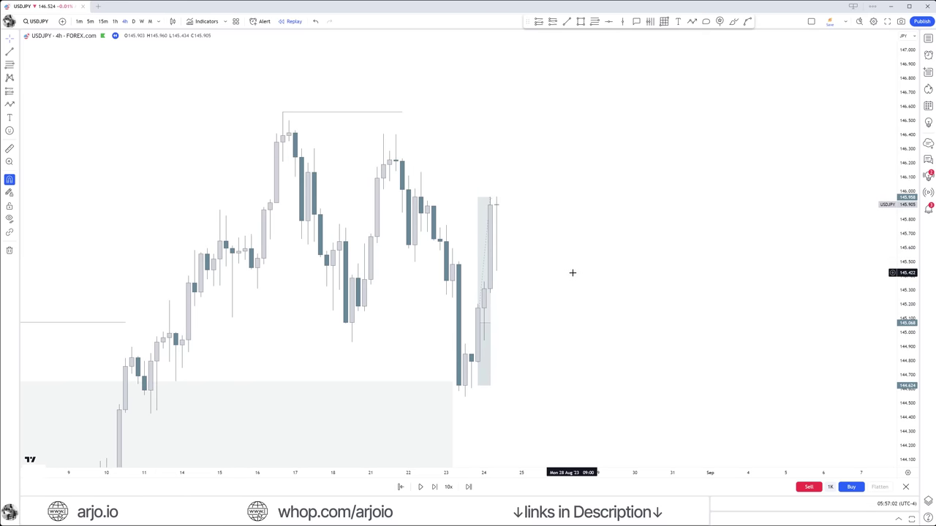
left_click(434, 487)
left_click(434, 487)
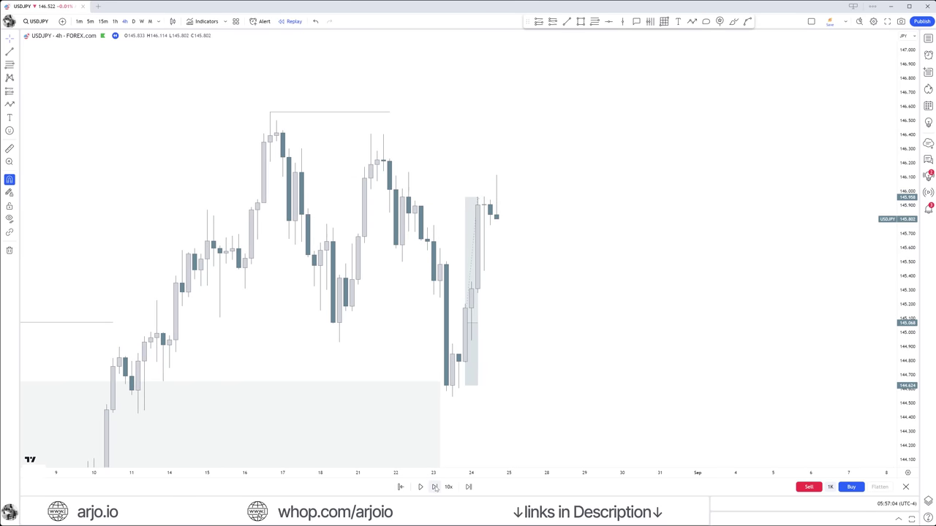
left_click(434, 487)
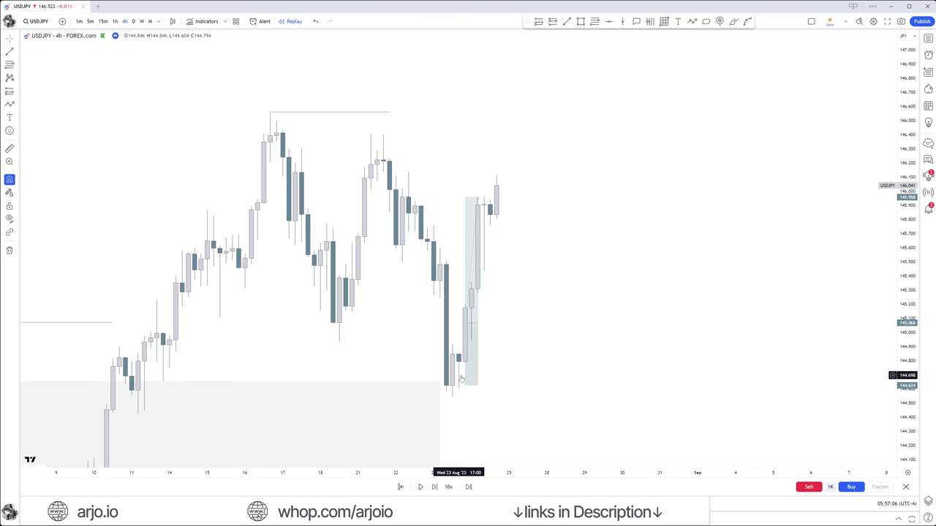
left_click(434, 486)
left_click(434, 487)
left_click(434, 486)
left_click(434, 487)
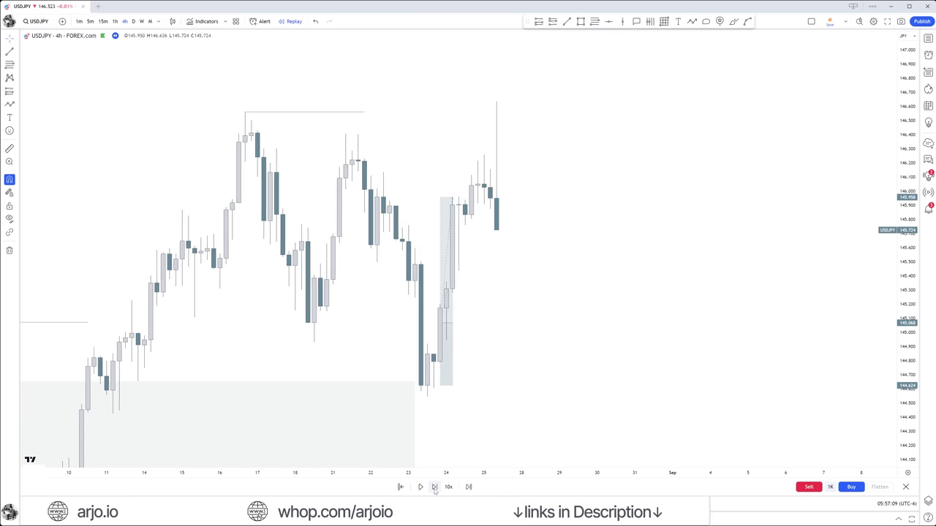
left_click(435, 489)
left_click(435, 487)
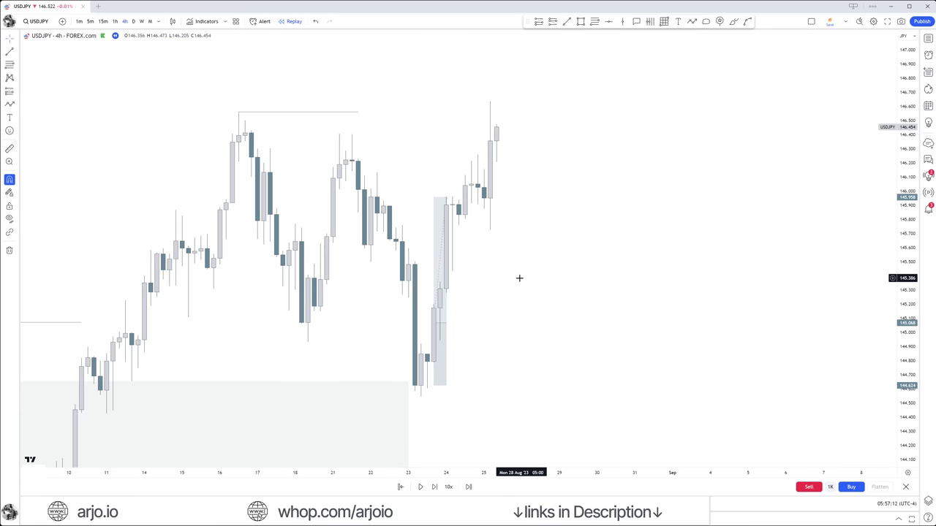
Step: Extend the trend line at the mid-August swing high to 25 August, just before the candle that breaks it
left_click_drag(519, 278, 539, 319)
left_click_drag(375, 153, 505, 153)
left_click(504, 171)
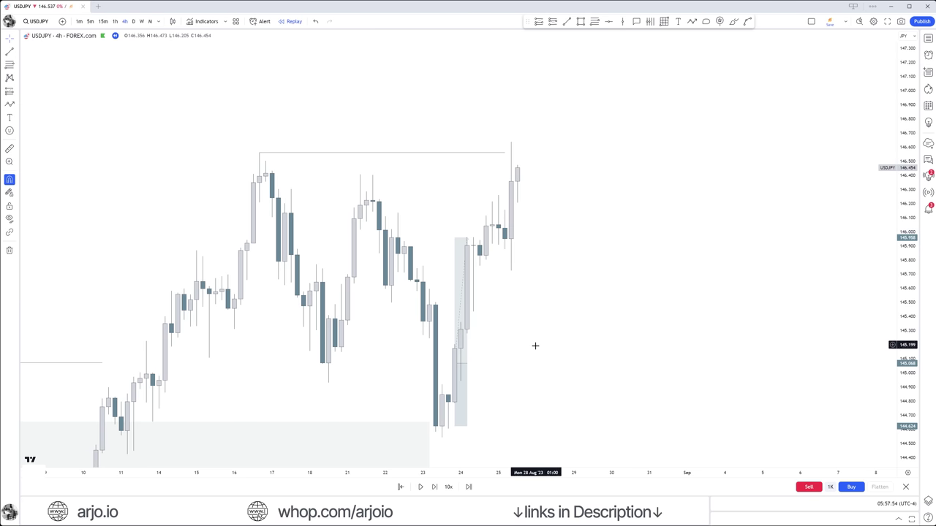
Step: Delete the completed long position from the 4-hour chart
left_click_drag(551, 356, 520, 295)
left_click(435, 291)
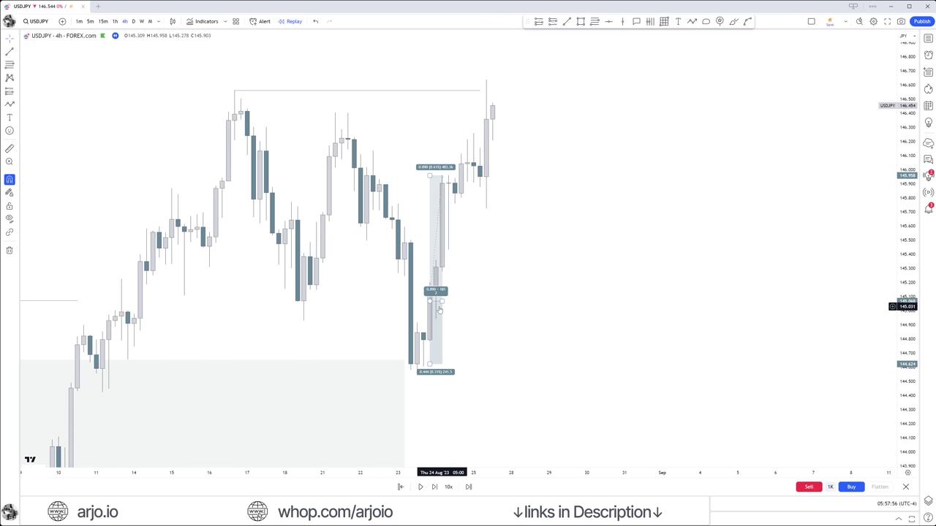
key("Delete")
left_click_drag(438, 311, 546, 284)
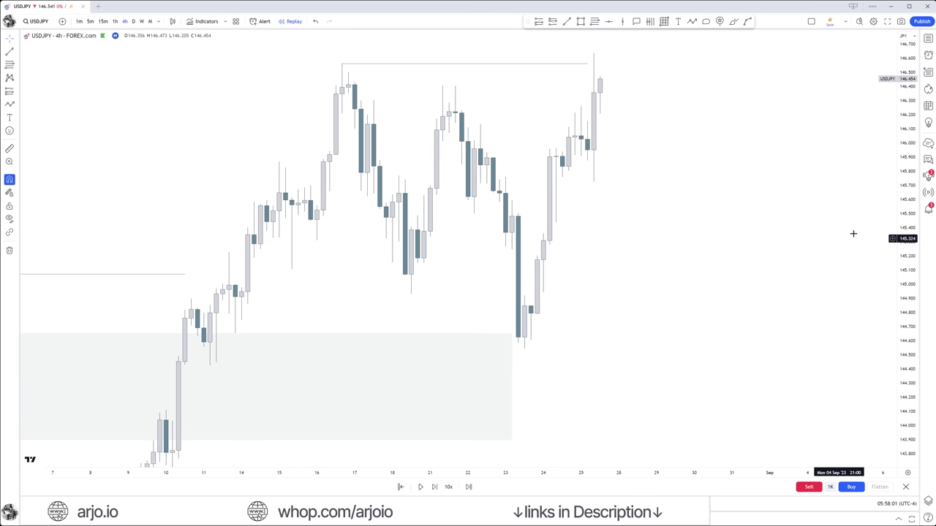
Step: On the daily chart, draw a horizontal trend line at 141.957 from 24 July to 4 August and a rectangle between about 142.2 and 141.2
left_click(132, 20)
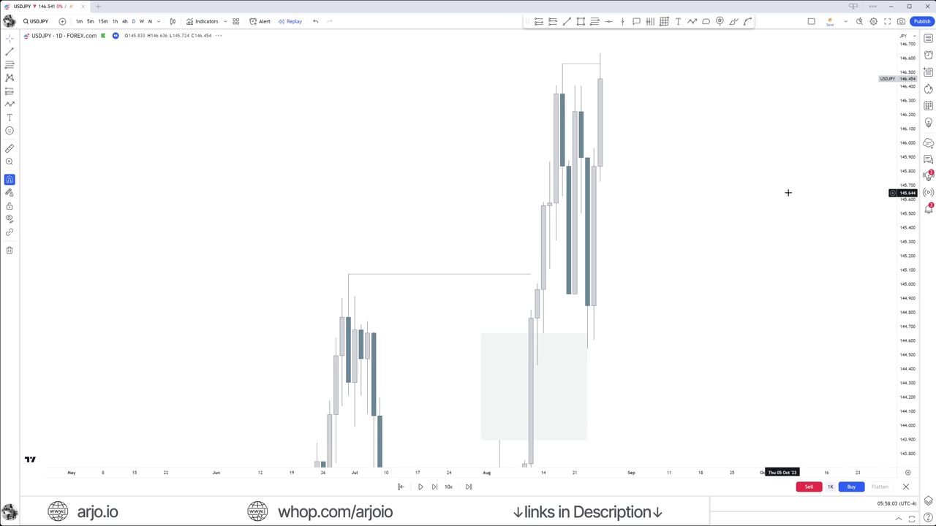
scroll(739, 236, "up", 4)
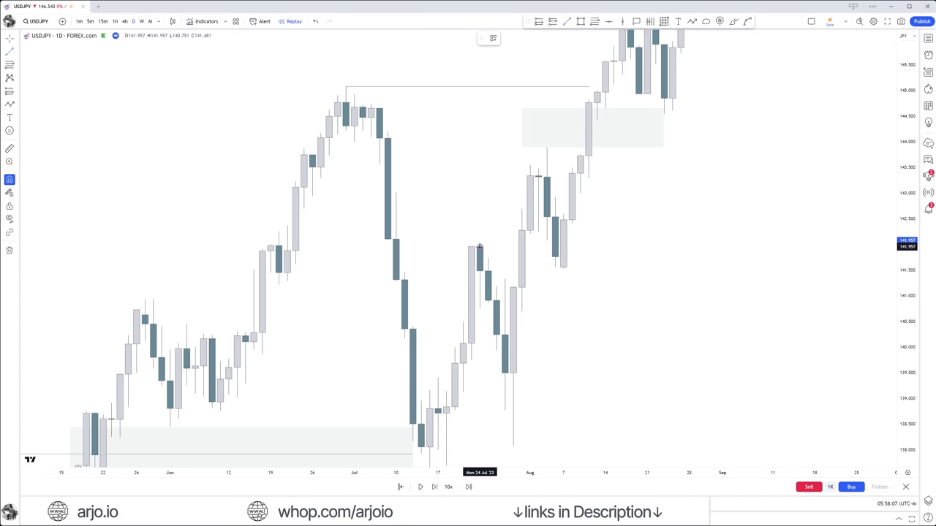
mouse_move(477, 247)
left_mouse_down()
mouse_move(548, 247)
mouse_move(522, 251)
mouse_move(512, 277)
mouse_move(556, 260)
mouse_move(554, 250)
left_mouse_up()
left_click(580, 21)
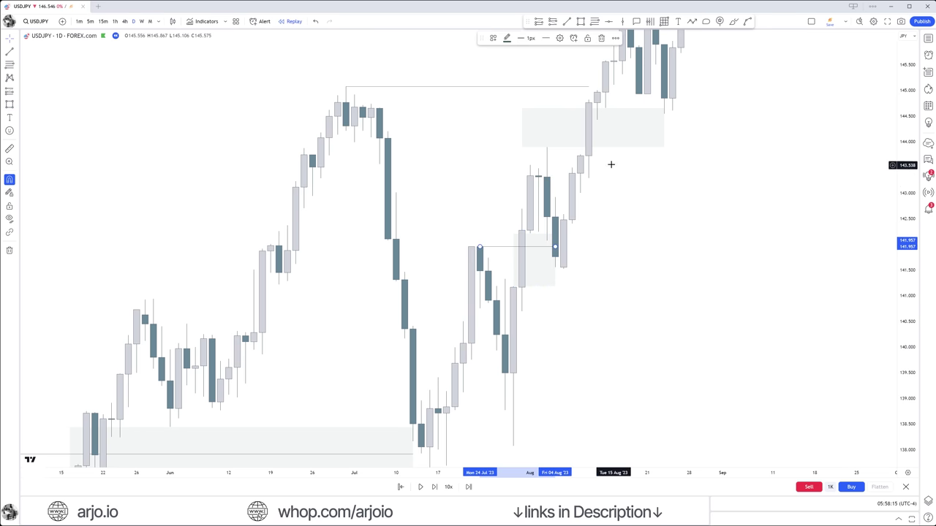
Step: Delete the zone rectangle between about 143.9 and 144.6 from the daily chart
left_click(596, 148)
key("Delete")
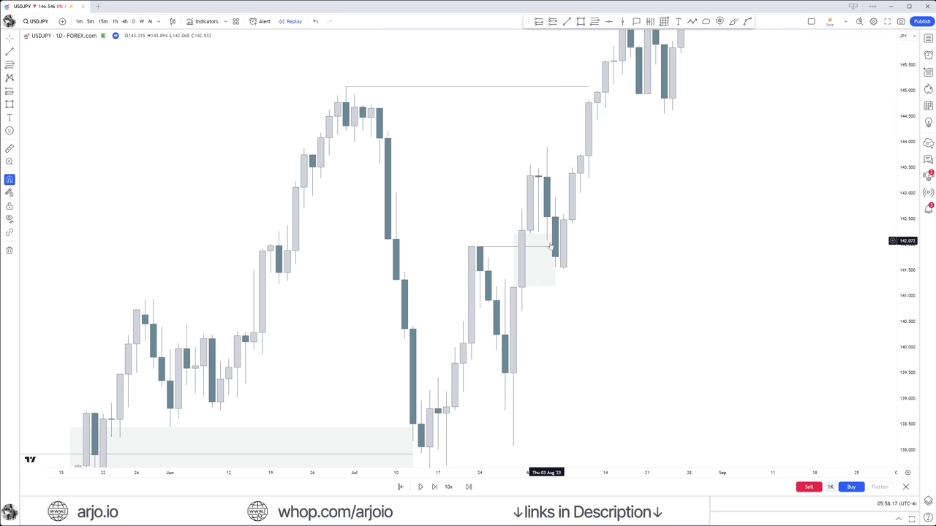
Step: On the 1-hour chart, draw a horizontal trend line at the 3 August swing high, about 143.9, extending to 7 August
scroll(539, 239, "right", 3)
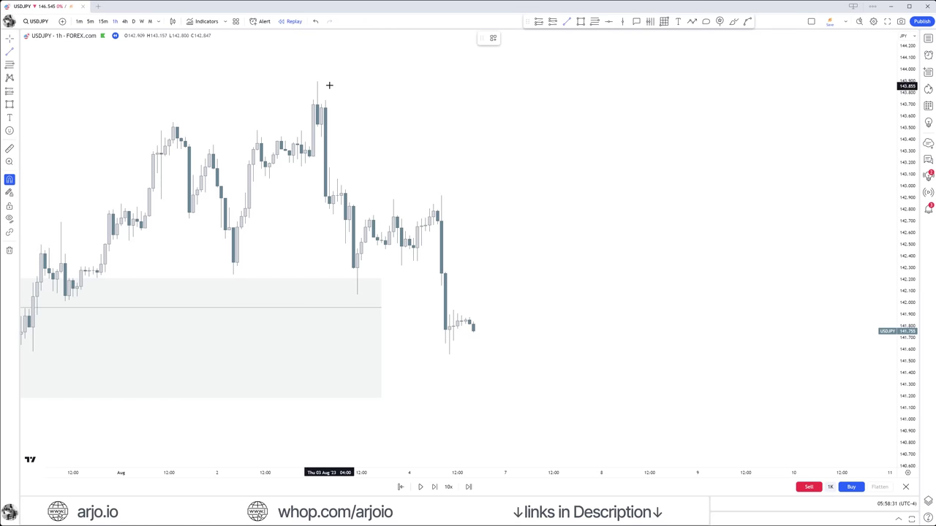
left_click_drag(316, 80, 524, 100)
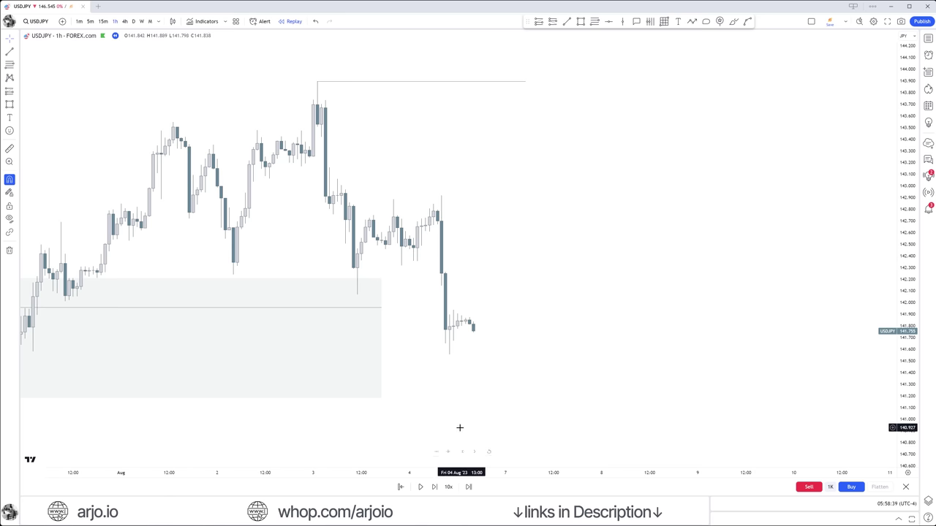
Step: Advance the hourly replay candle by candle to the afternoon of 7 August, until the price rises past the day's earlier swing high
left_click(434, 487)
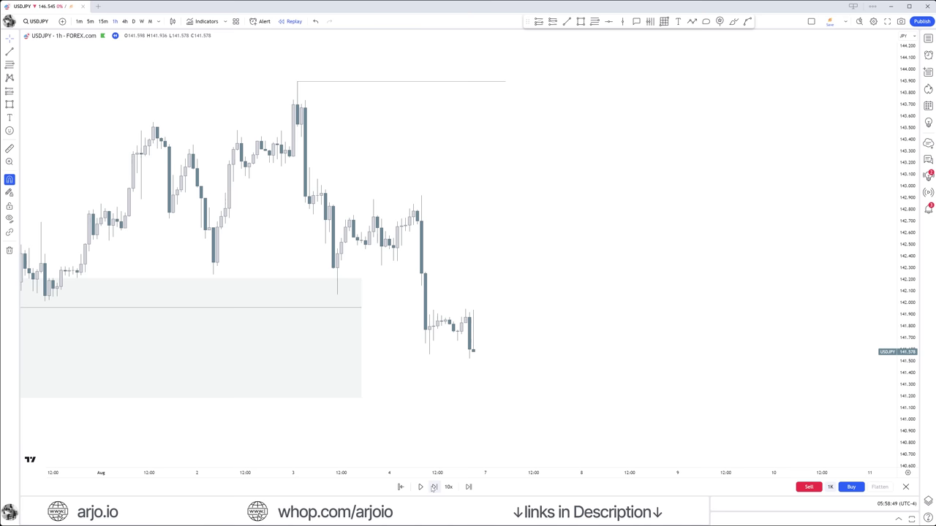
left_click(433, 487)
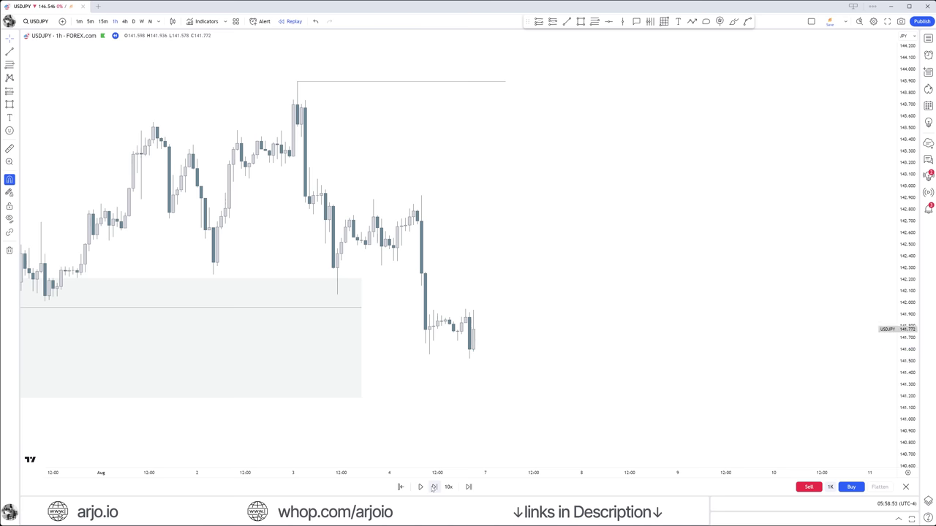
left_click(434, 487)
left_click(433, 487)
left_click(433, 487)
left_click(433, 487)
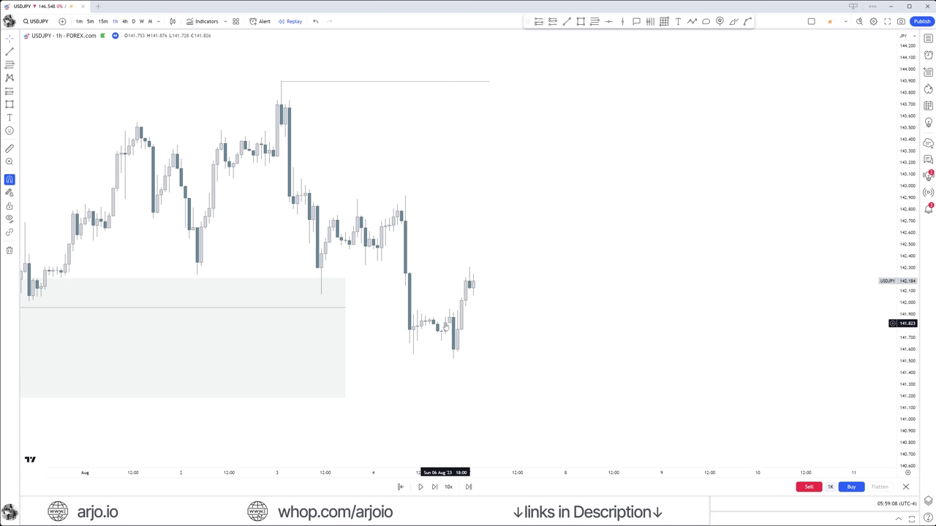
left_click(434, 487)
left_click(434, 488)
left_click(434, 487)
left_click(434, 488)
left_click(433, 488)
left_click(433, 487)
left_click(433, 487)
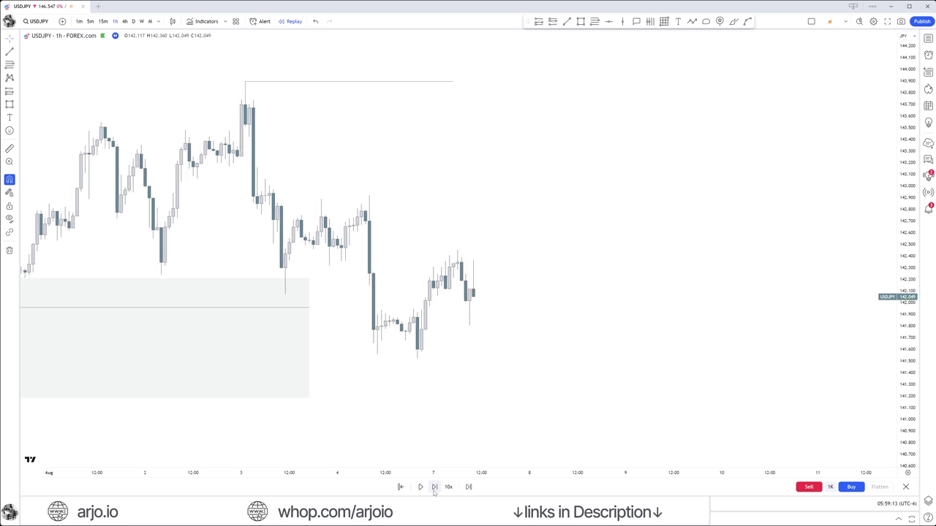
left_click(434, 488)
left_click(433, 487)
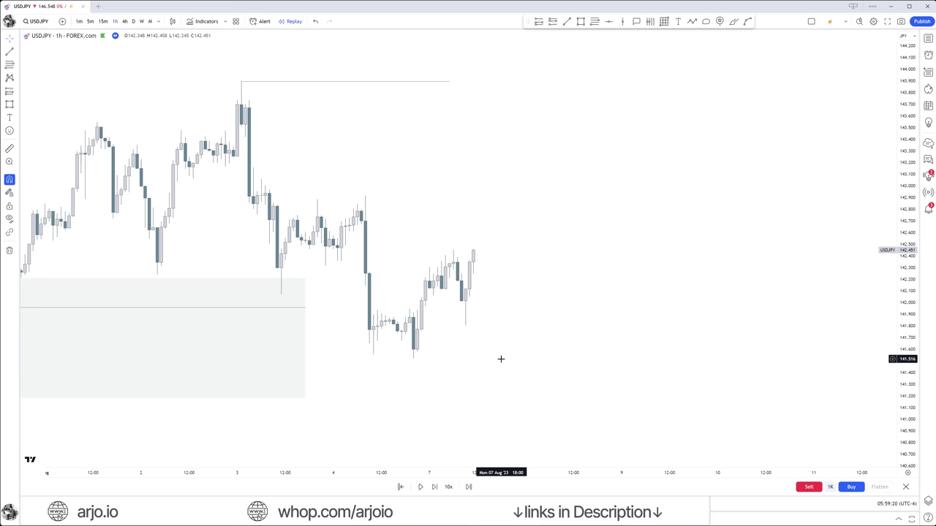
left_click(434, 488)
left_click(433, 487)
left_click(433, 488)
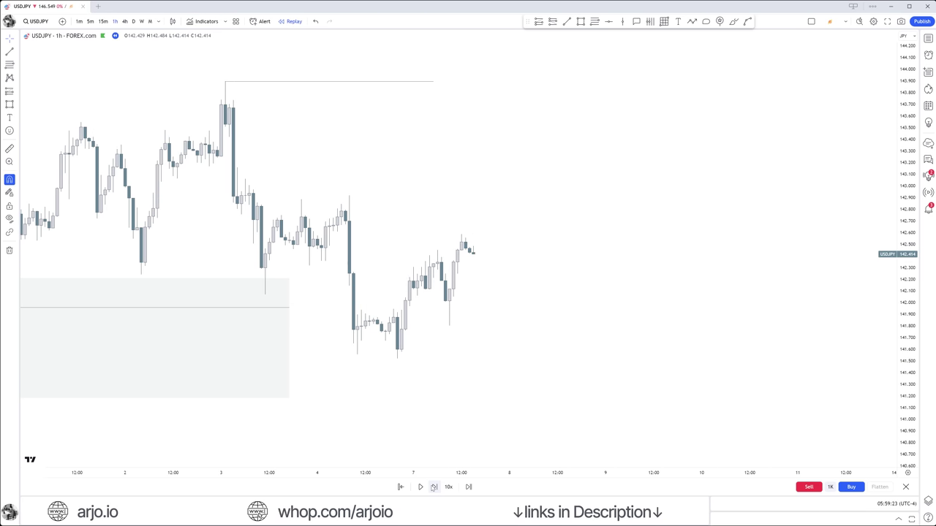
left_click(434, 488)
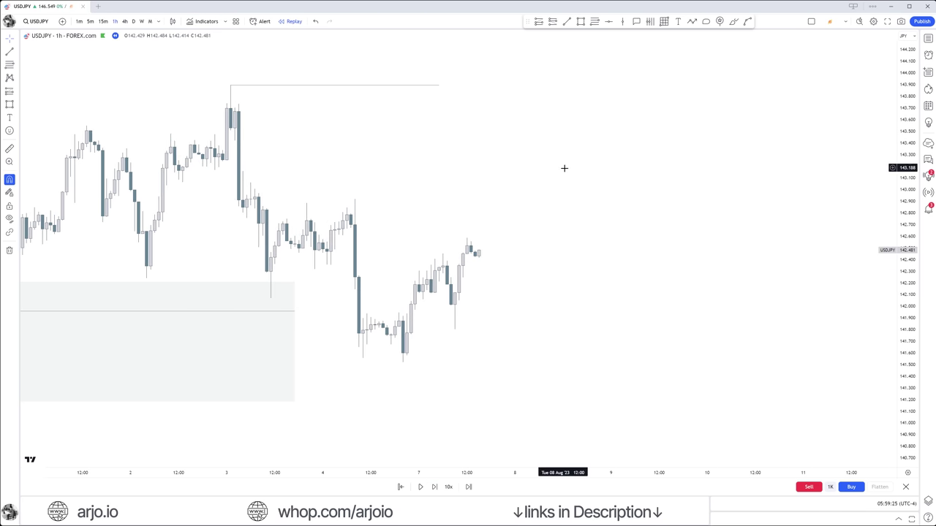
Step: Place a long position at the 7 August breakout with entry 142.445 and stop 141.598, ending early on 8 August
left_click_drag(909, 395, 827, 241)
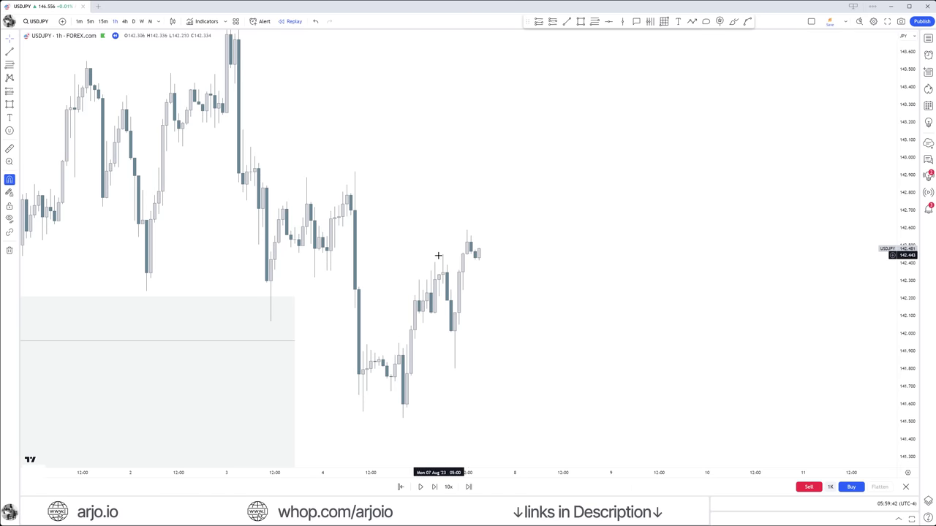
left_click(538, 21)
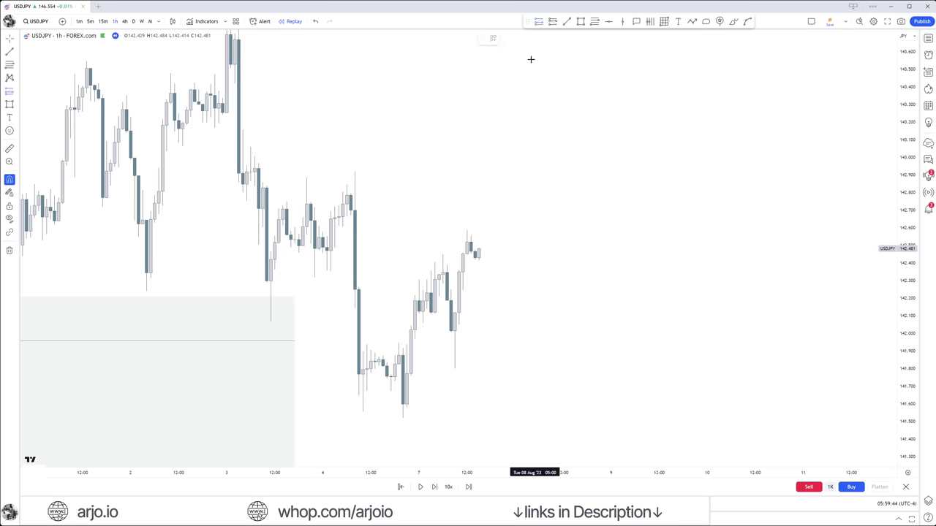
left_click(466, 254)
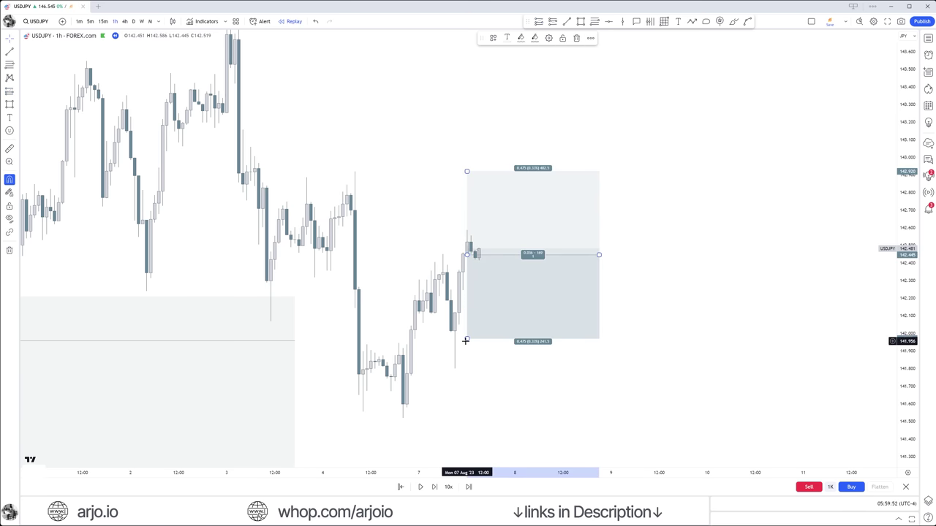
left_click_drag(466, 340, 466, 405)
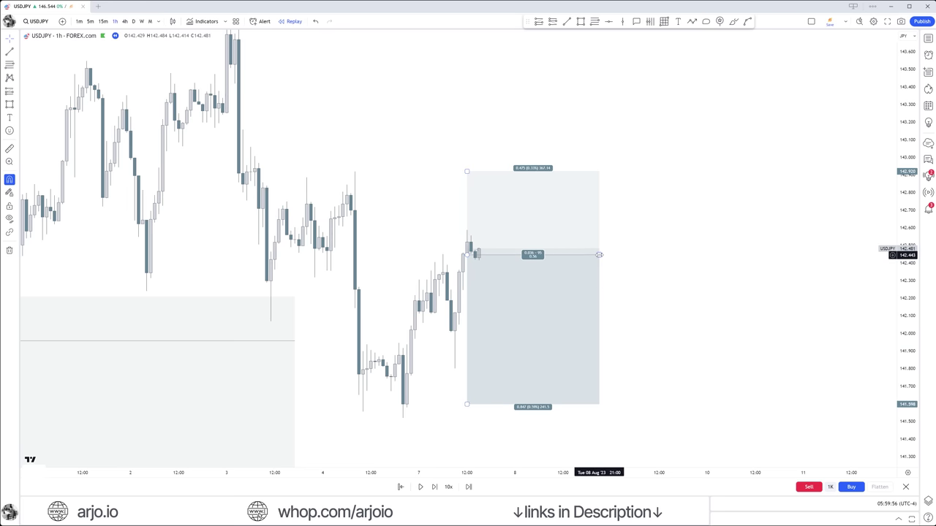
left_click_drag(601, 254, 528, 253)
Step: Set the long position's target to 143.892, level with the 3 August swing-high line
scroll(658, 265, "down", 2)
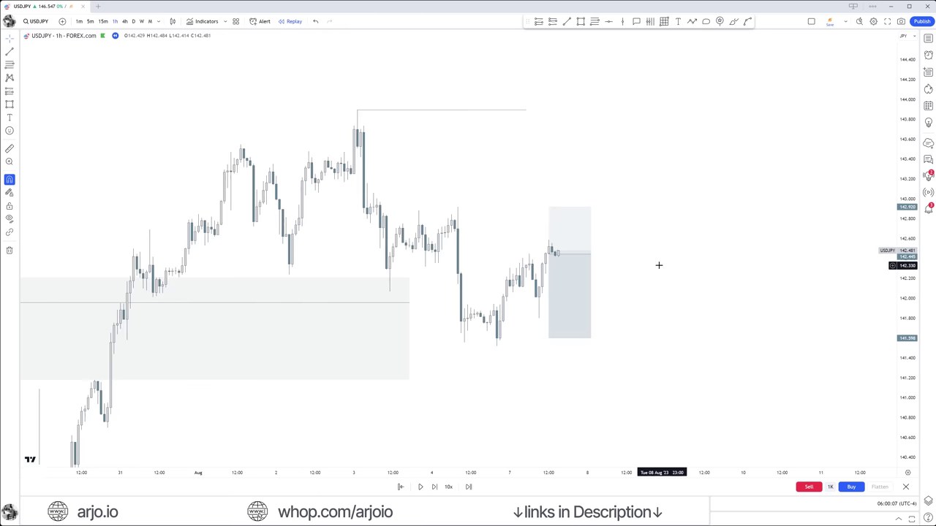
mouse_move(549, 207)
left_click_drag(547, 197, 514, 110)
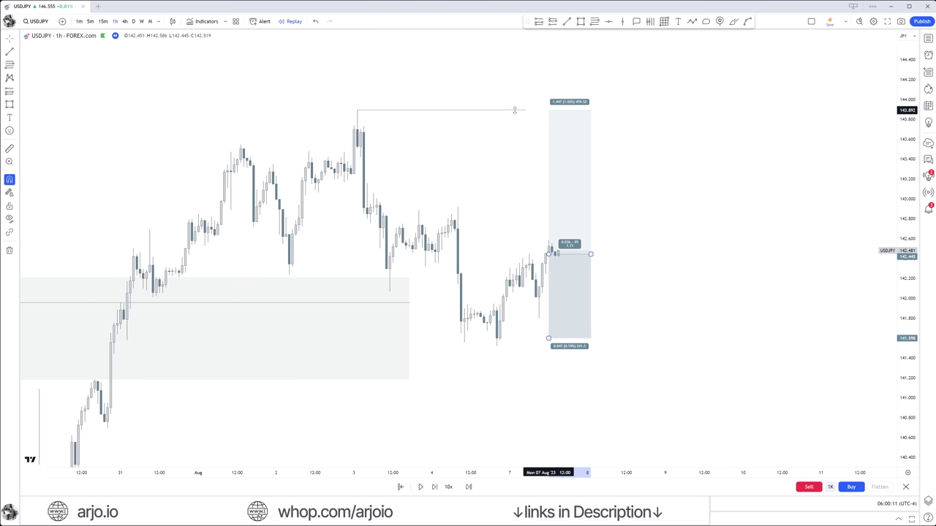
left_click(617, 207)
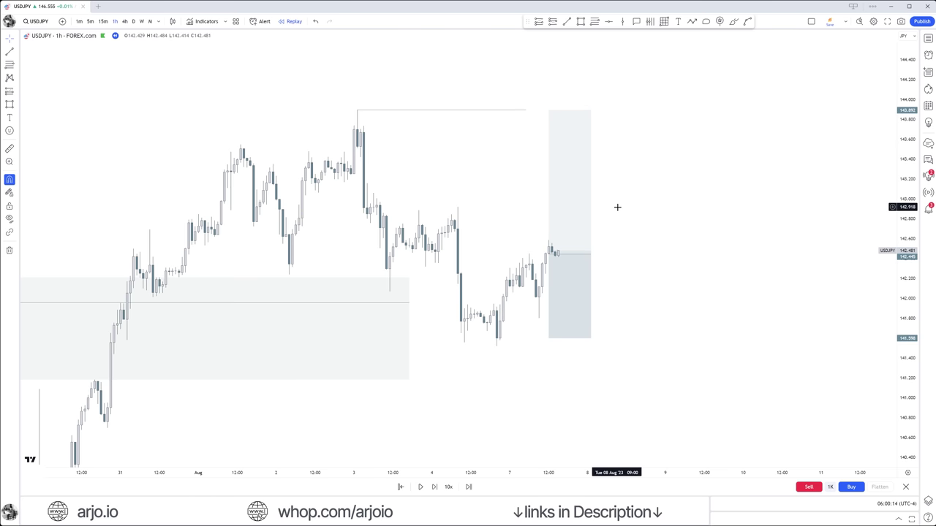
left_click(566, 210)
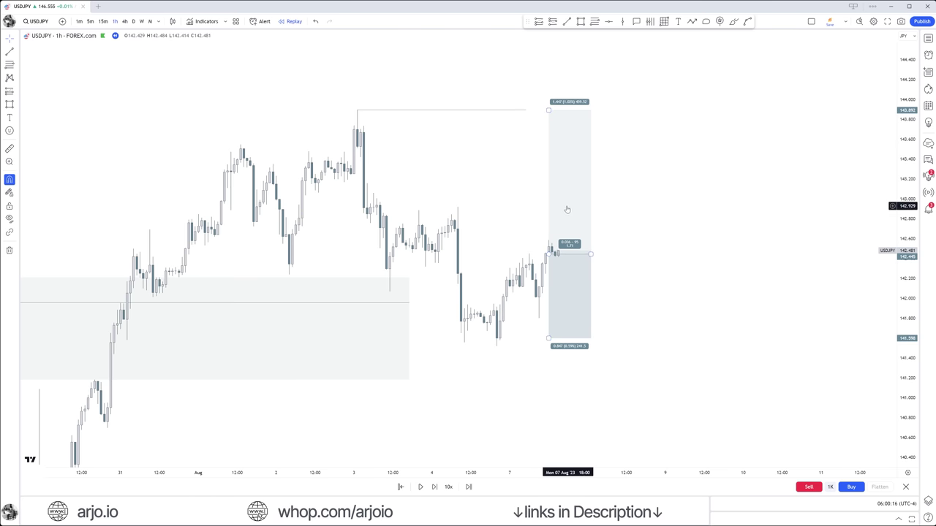
left_click(610, 213)
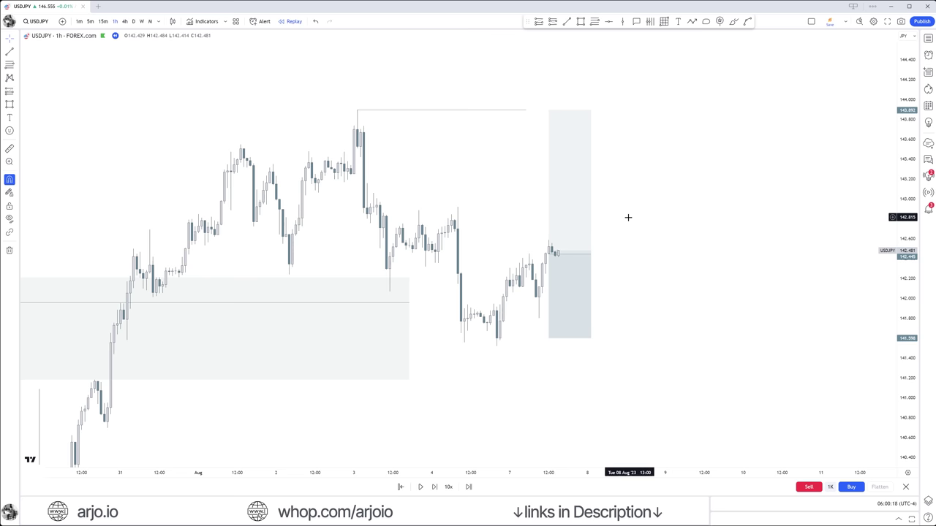
Step: Raise the long position's target above the 3 August swing-high line to 144.138, for a reward-to-risk ratio of 2
scroll(631, 214, "down", 3)
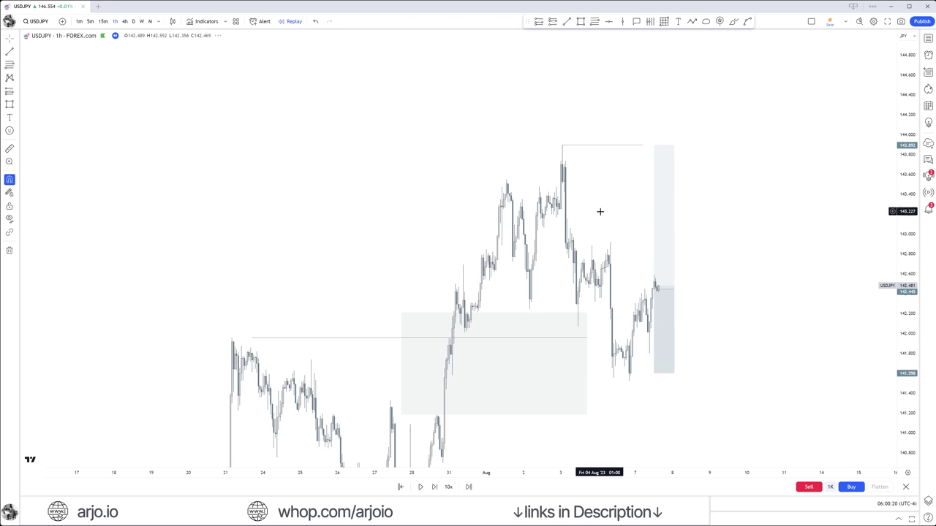
scroll(545, 238, "up", 3)
left_click(490, 186)
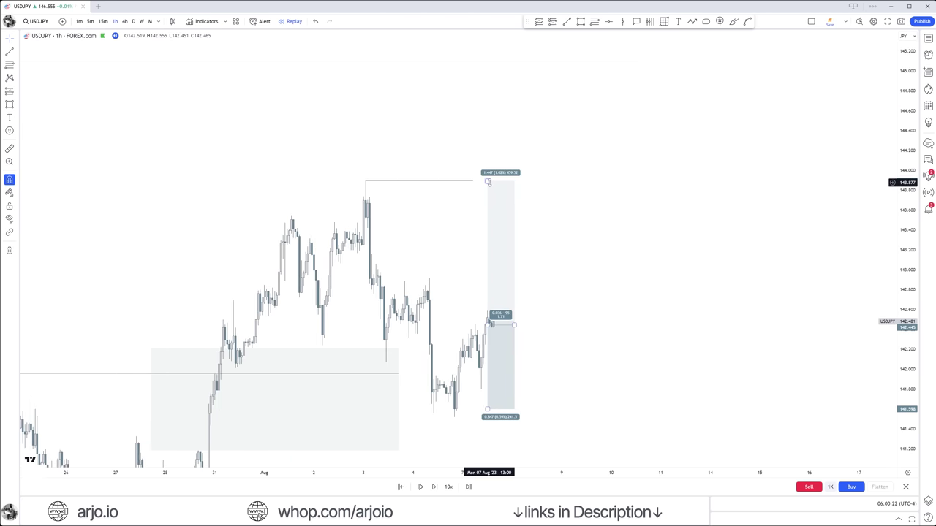
left_click_drag(488, 181, 485, 156)
left_click(476, 211)
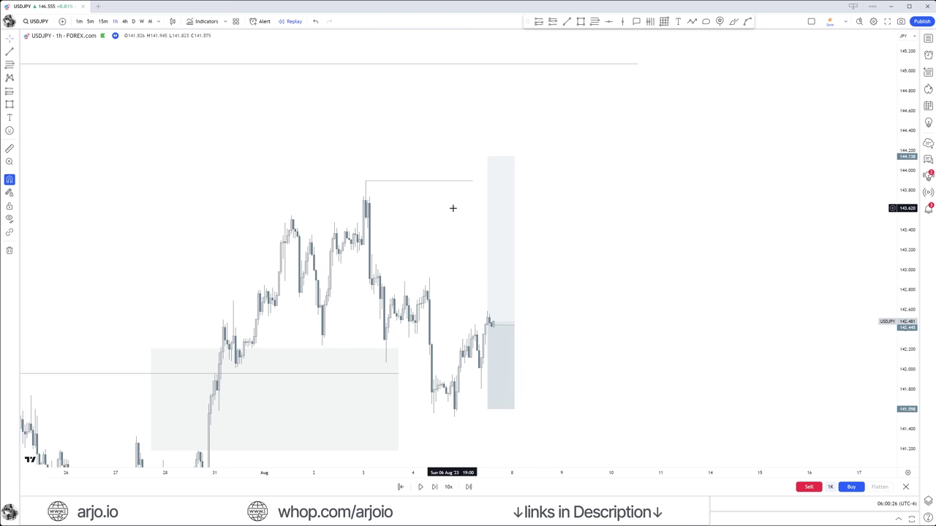
Step: Review the long position's entry, stop and target against the surrounding swing highs and the daily zone
scroll(451, 208, "down", 4)
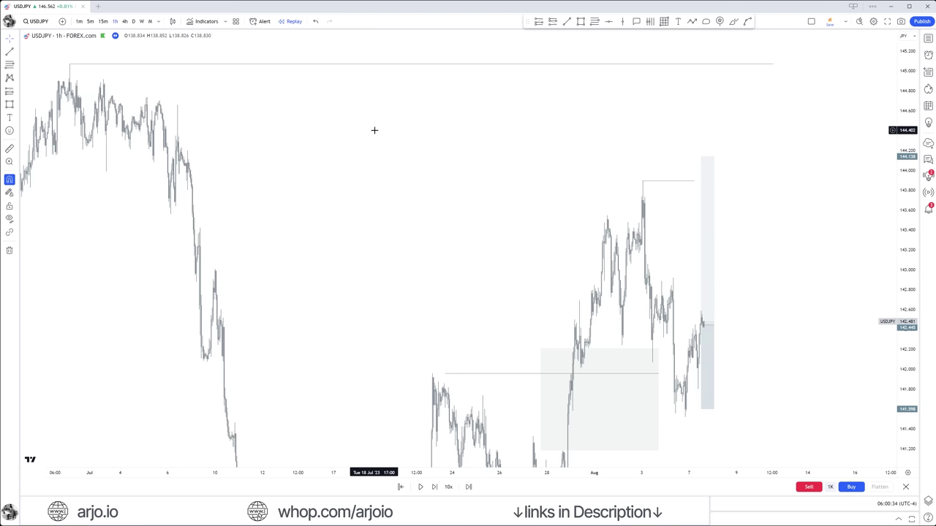
scroll(487, 191, "up", 5)
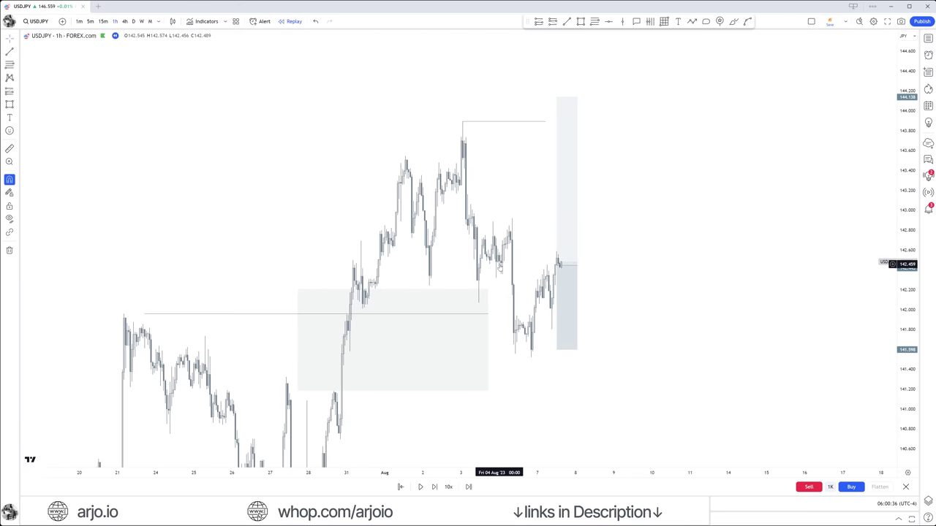
left_click(487, 333)
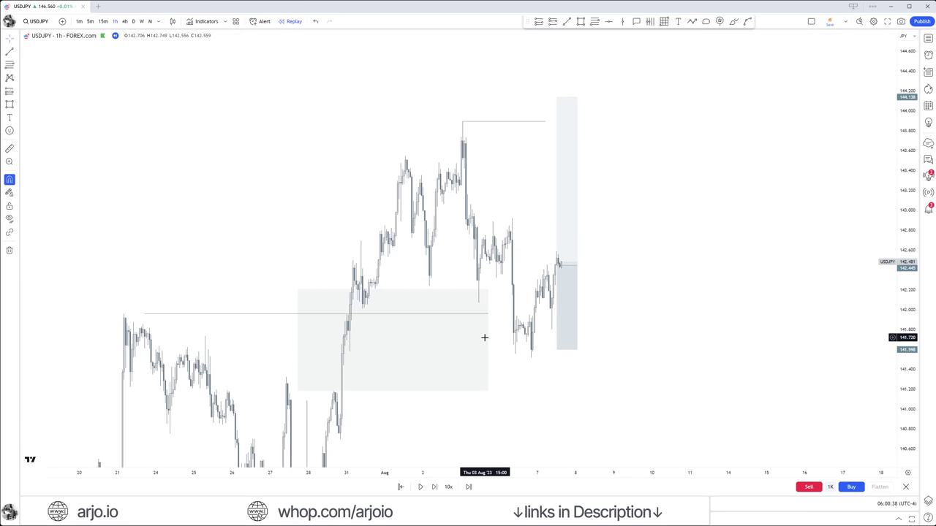
left_click(565, 300)
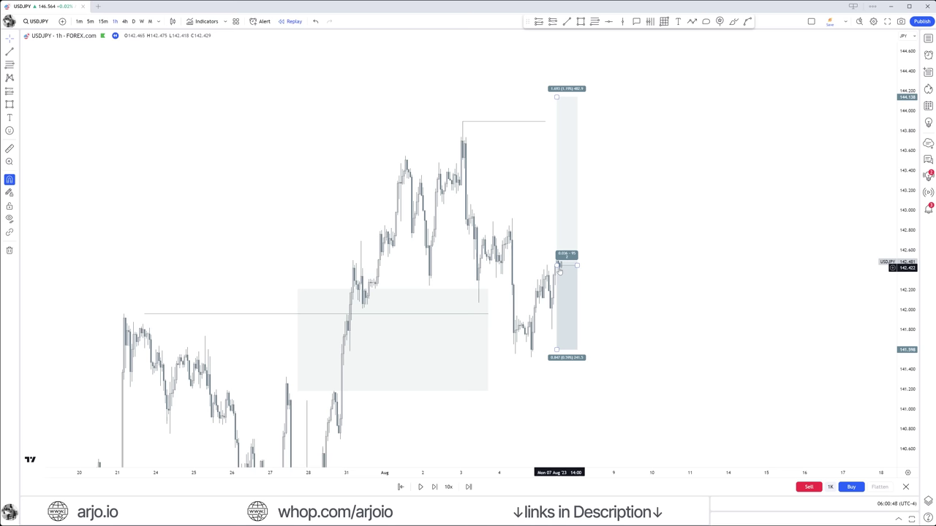
left_click(600, 291)
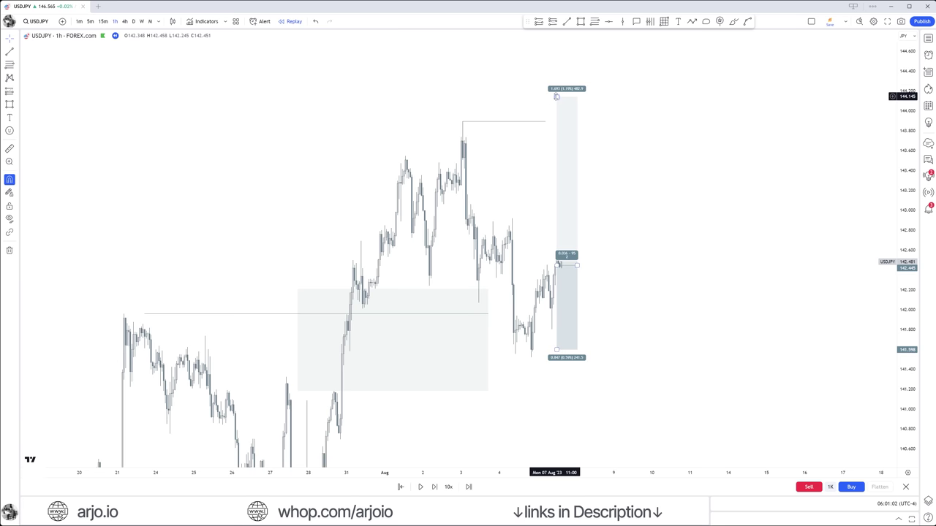
Step: Play the hourly replay into early 8 August while the long position runs, and pause it
scroll(596, 146, "up", 3)
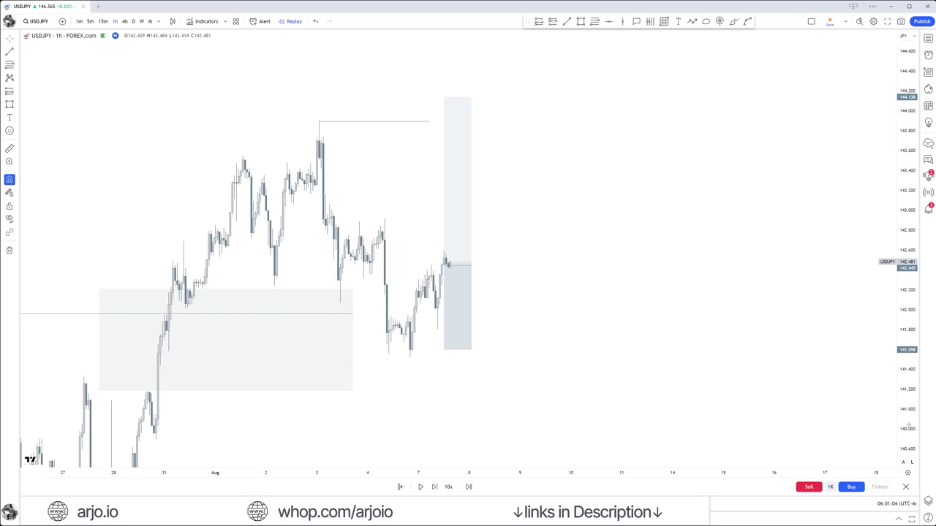
left_click(420, 487)
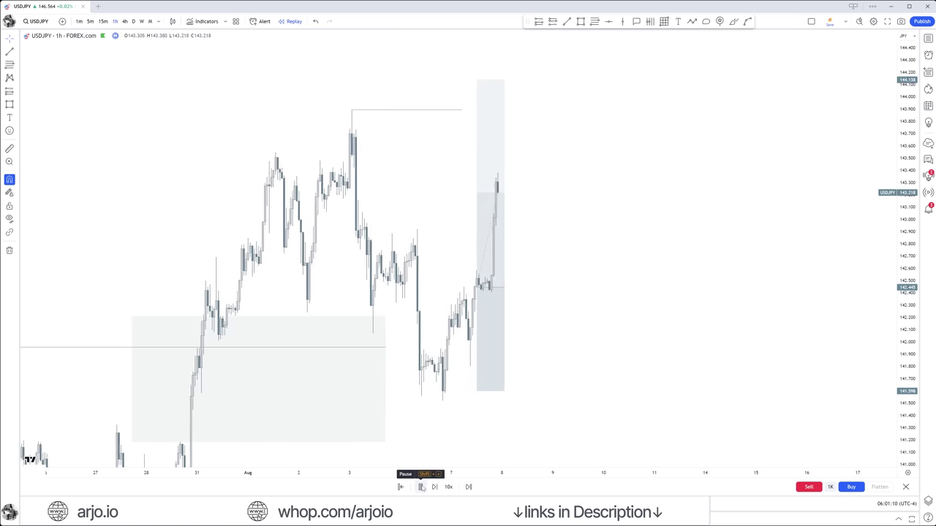
left_click(420, 486)
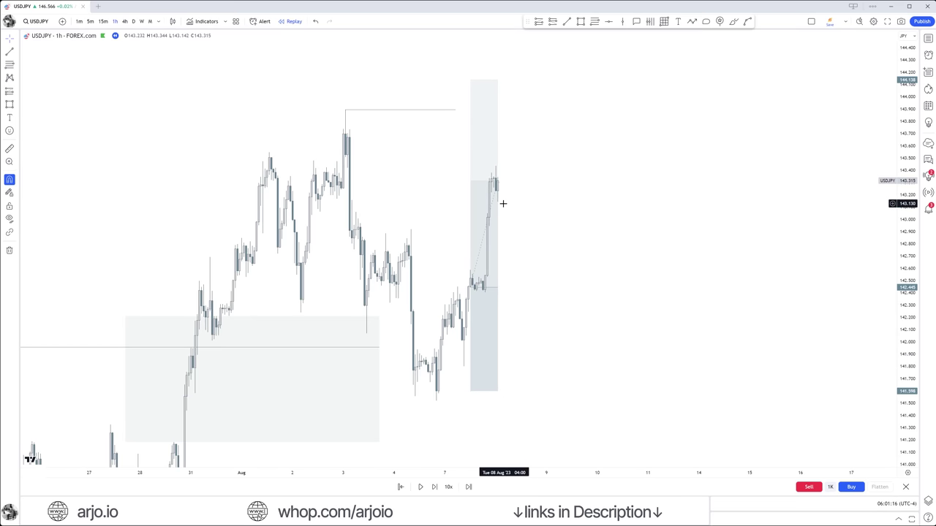
Step: Sketch a possible path from 143.337 down to the entry near 142.447 and up to about 144.26, and delete it
left_click(692, 22)
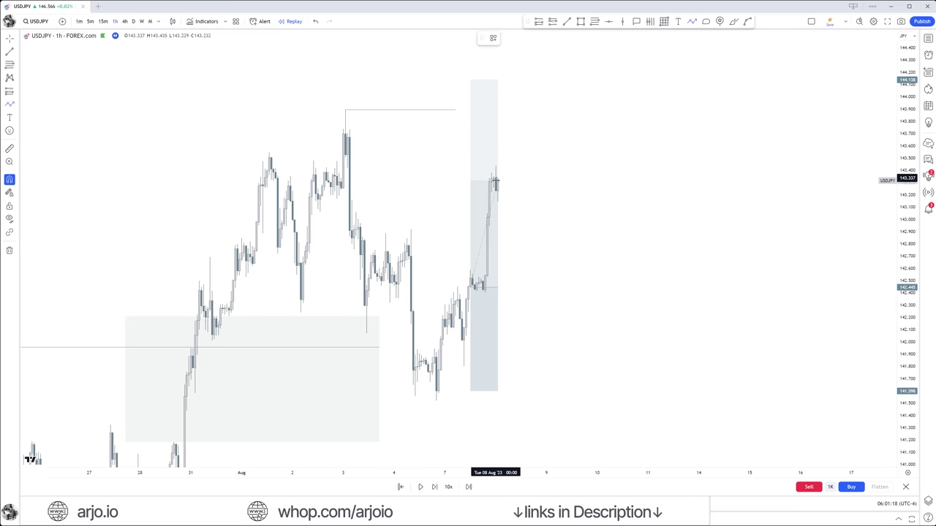
left_click(495, 178)
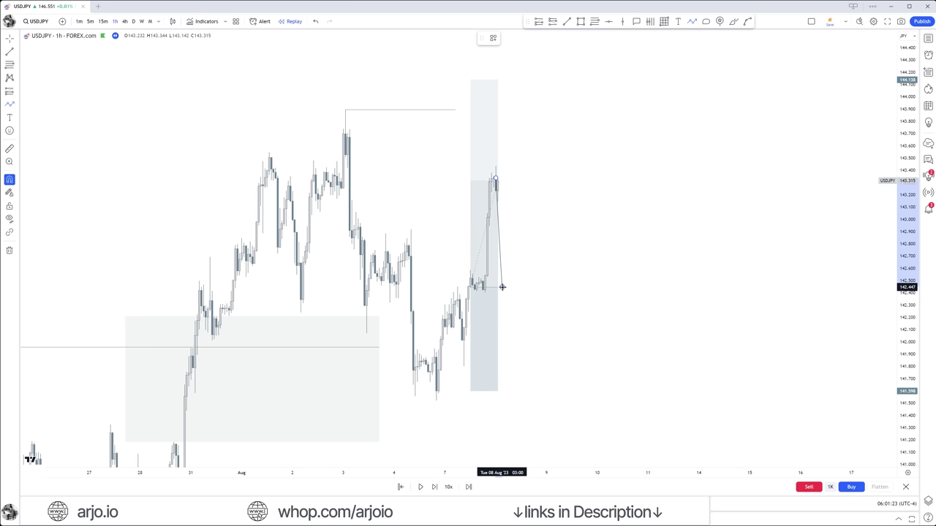
left_click(502, 287)
double_click(544, 62)
key("Delete")
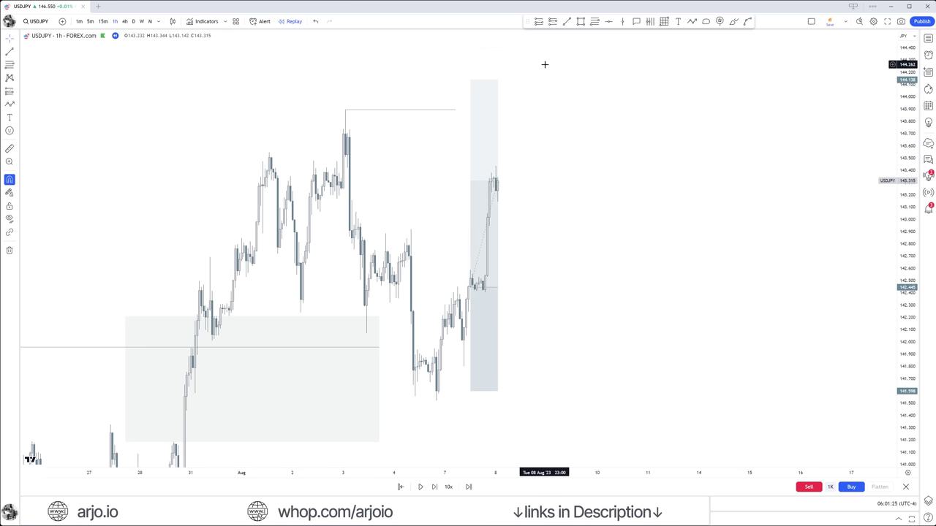
Step: Switch to the 4-hour chart and shorten the long position to about one candle wide at its 7 August entry
left_click(124, 21)
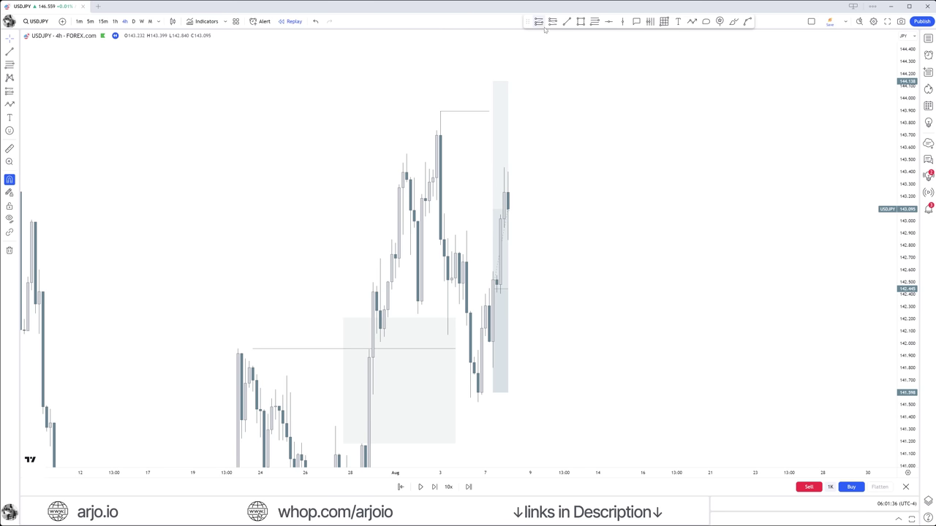
left_click(497, 288)
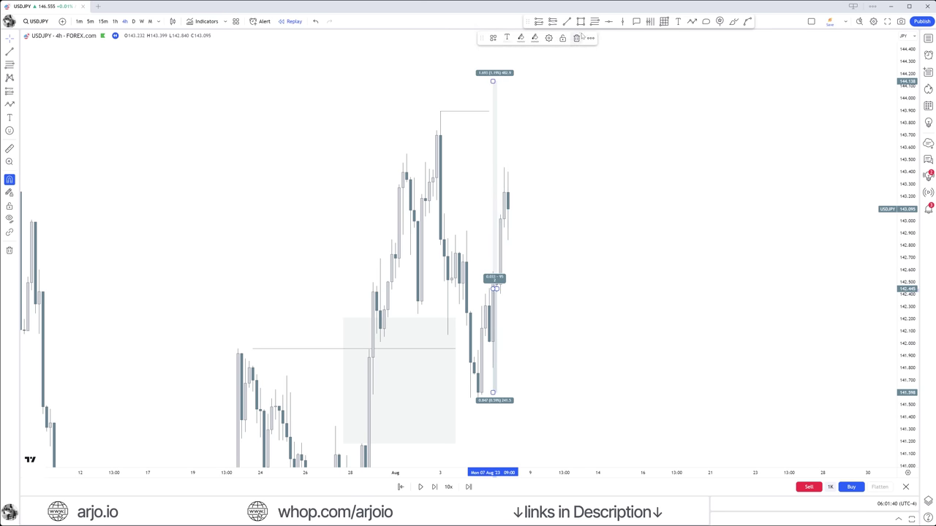
Step: Mark the long position's target at 144.137 with a short horizontal trend line, and delete the position
left_click(490, 79)
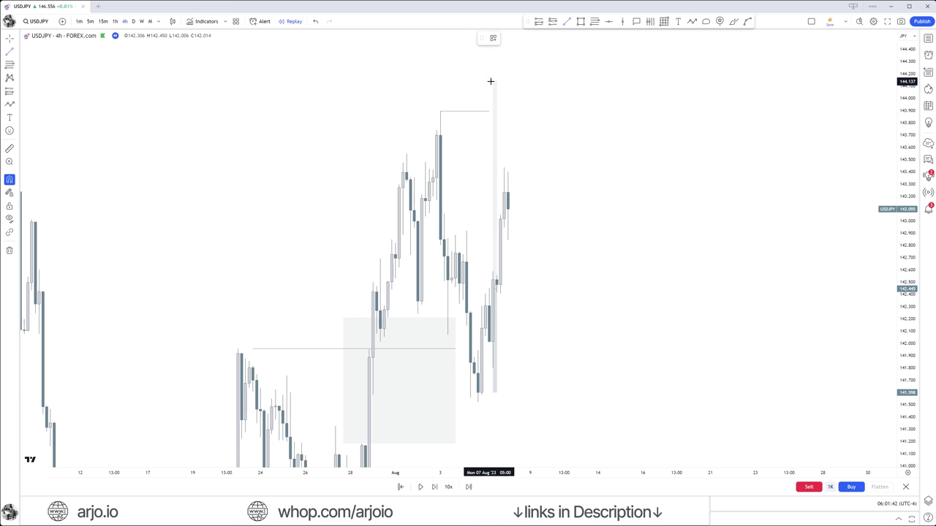
left_click(490, 81)
left_click(526, 82)
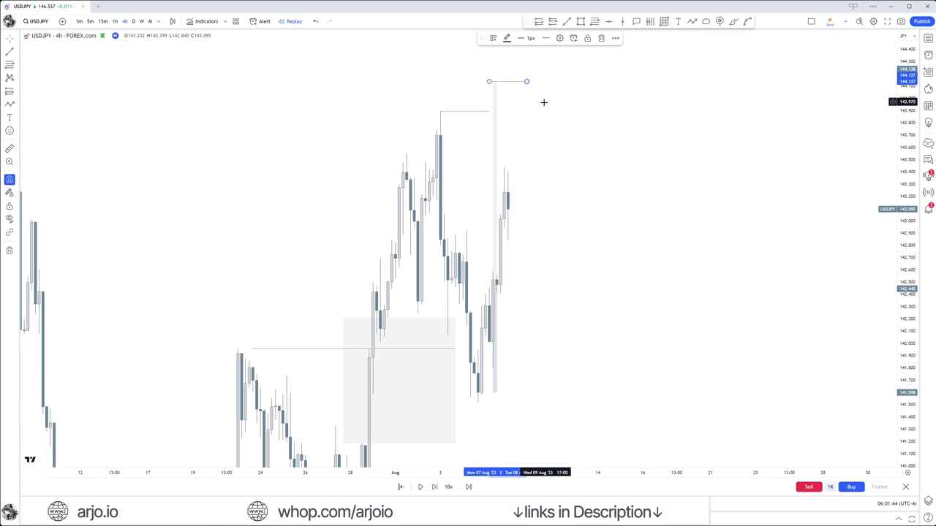
left_click(541, 153)
left_click(495, 217)
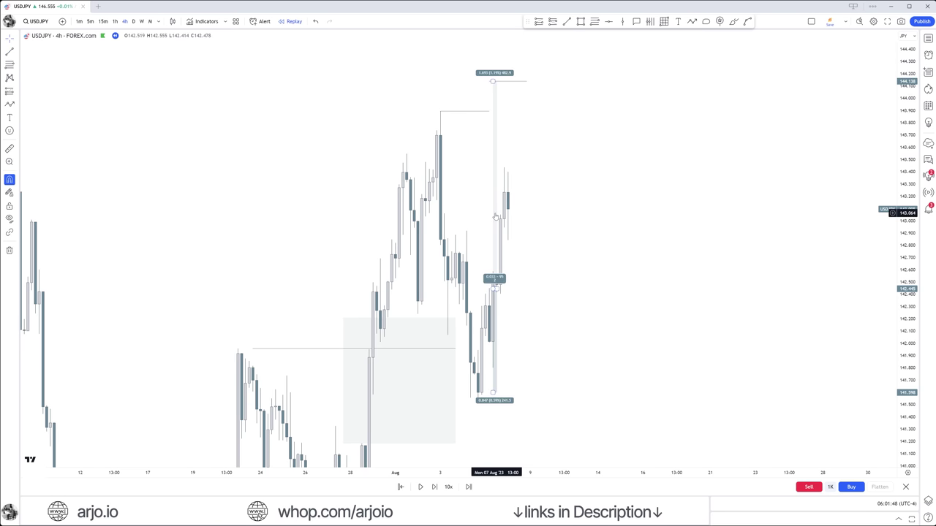
key("Delete")
Step: Draw a horizontal line from the 4 August swing high to the 7 August breakout candle, and place a long position with its entry at 142.918
scroll(574, 275, "up", 2)
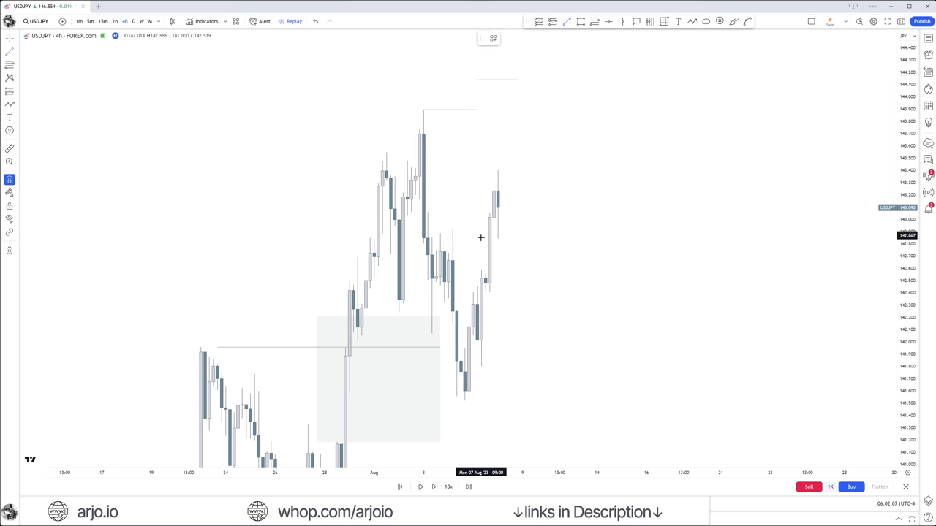
left_click_drag(452, 229, 488, 229)
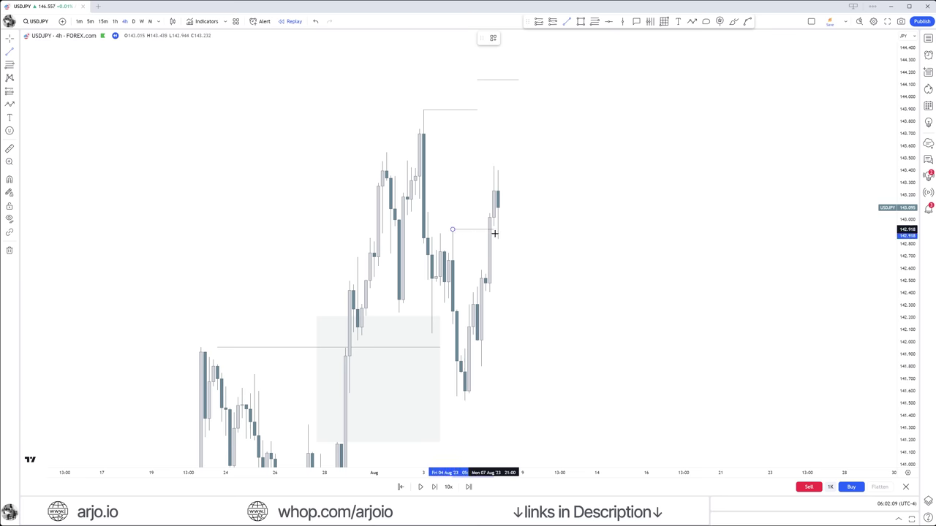
left_click(539, 21)
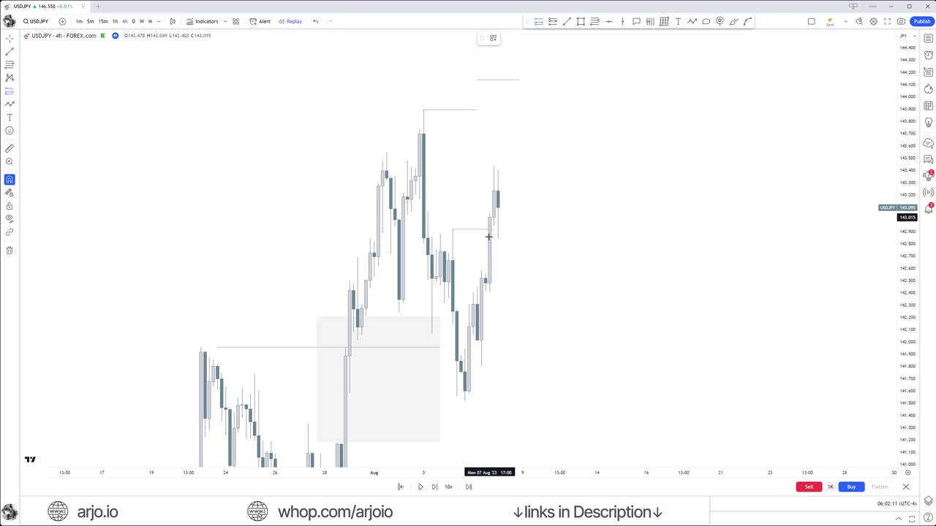
left_click(493, 226)
left_click_drag(545, 335, 545, 338)
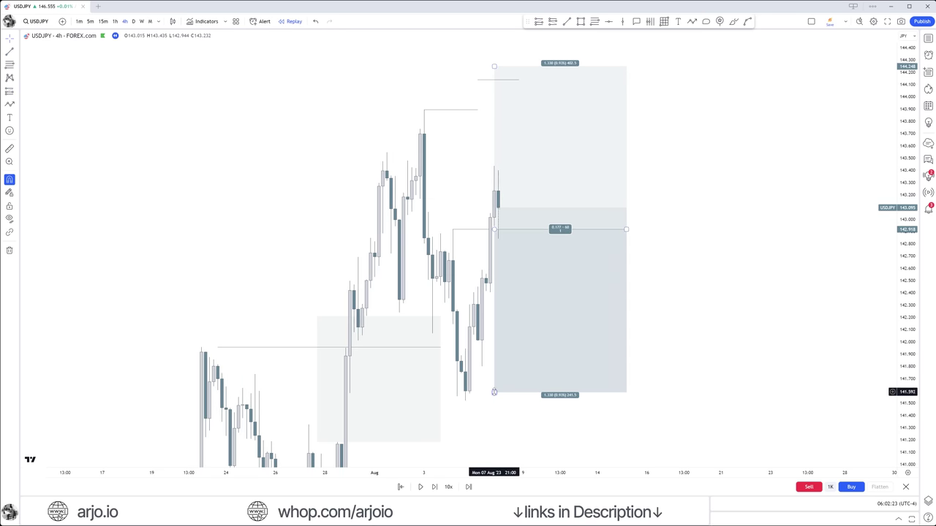
Step: Set the new long position's stop to 142.403 and its target to the early-August swing high at 143.894
left_click_drag(494, 391, 515, 361)
left_click(509, 312)
left_click(502, 153)
left_click_drag(502, 117, 402, 158)
left_click(405, 151)
left_click(498, 164)
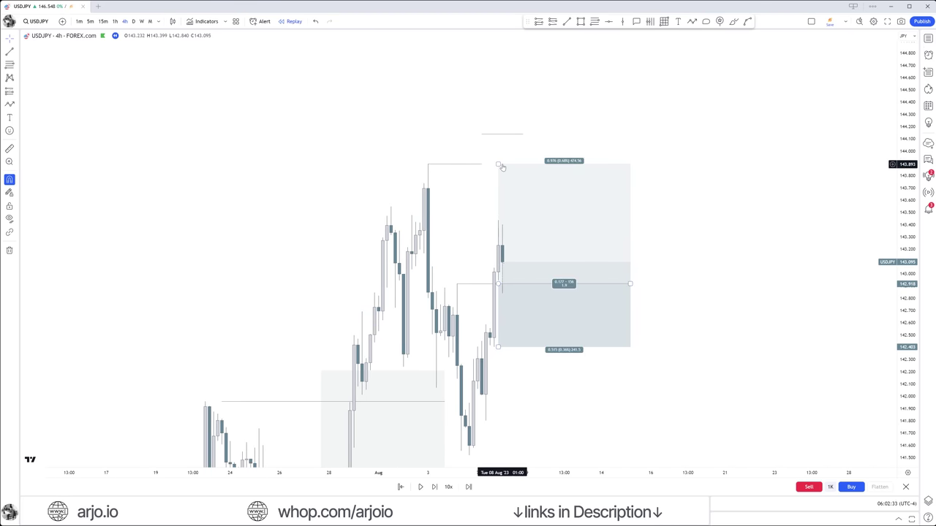
left_click_drag(498, 163, 500, 158)
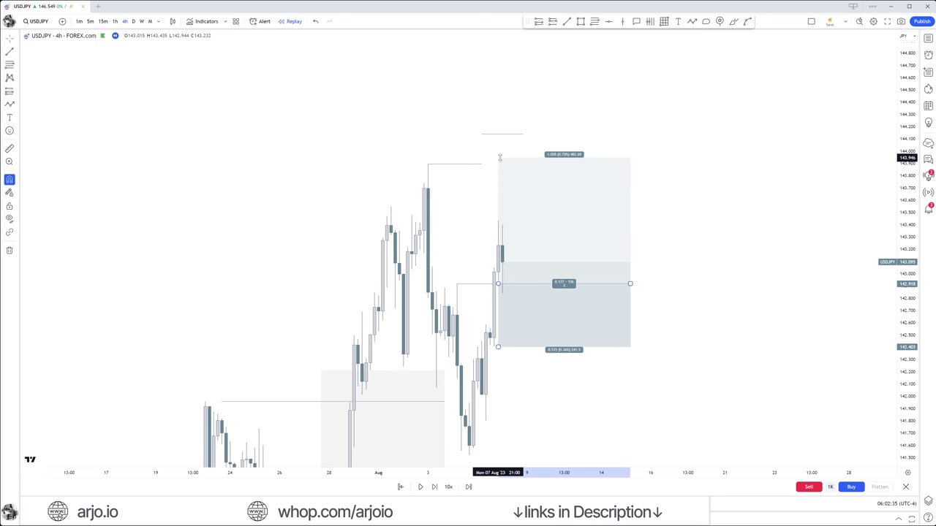
left_click(479, 179)
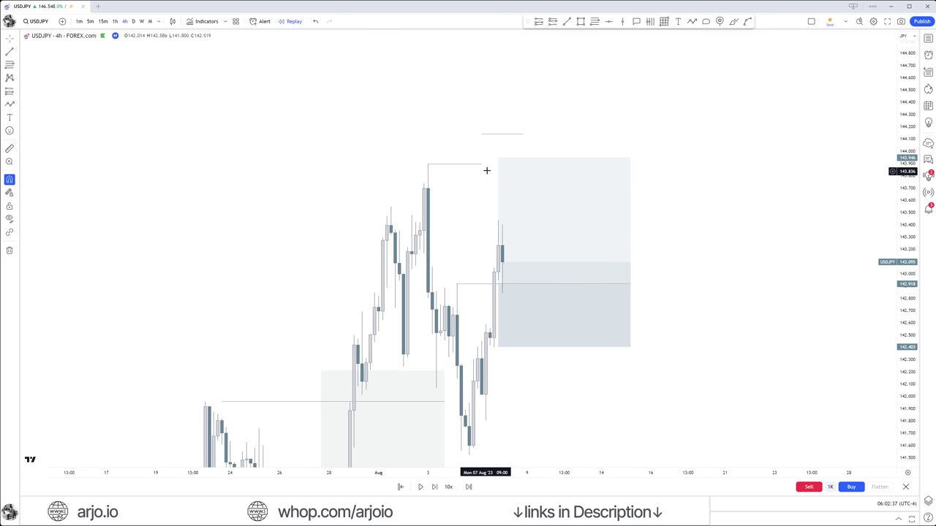
mouse_move(497, 158)
left_mouse_down()
mouse_move(503, 135)
mouse_move(489, 159)
mouse_move(426, 165)
mouse_move(493, 185)
mouse_move(495, 165)
mouse_move(428, 163)
left_mouse_up()
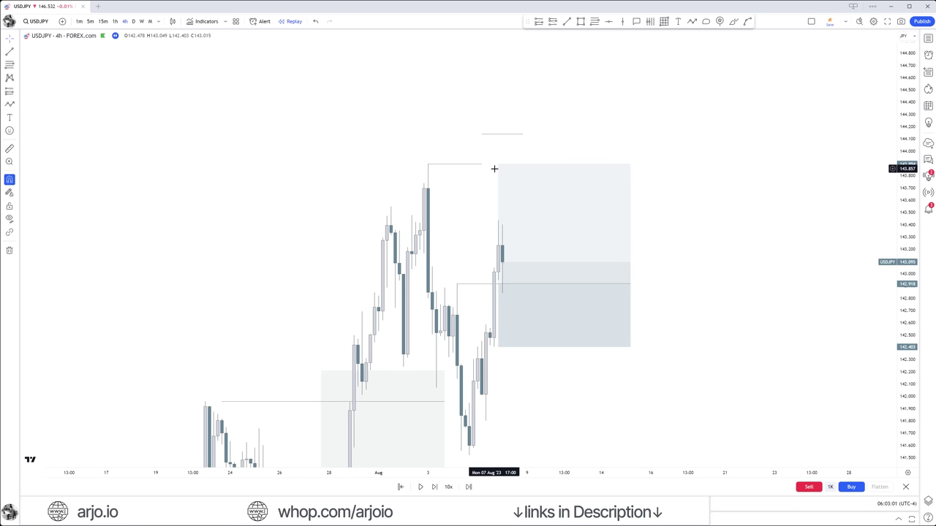
Step: Step the 4-hour replay forward candle by candle into 10 August to play out the long position
left_click(434, 486)
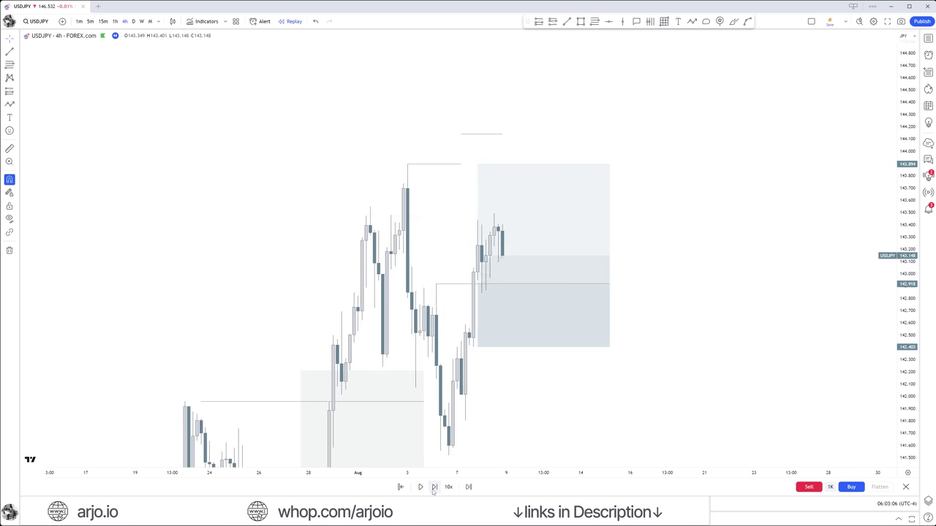
left_click(433, 487)
left_click(433, 487)
left_click(433, 487)
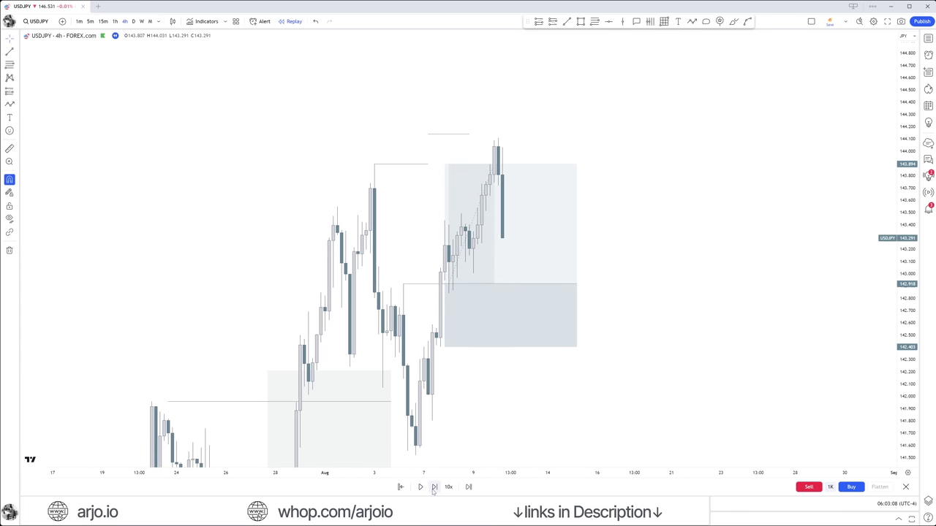
left_click(434, 487)
left_click(434, 487)
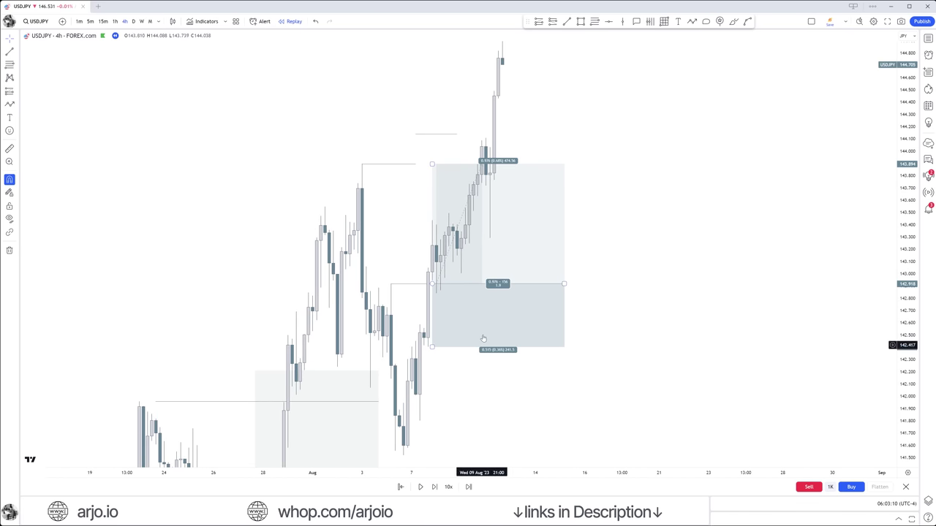